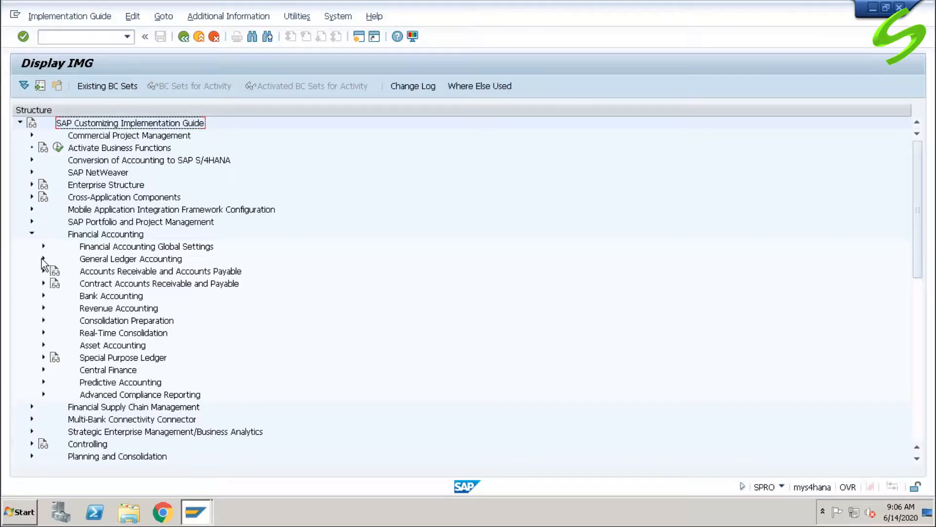
- Open the Edit Chart of Accounts List activity in the General Ledger Accounting master data preparations for G/L accounts
click(56, 271)
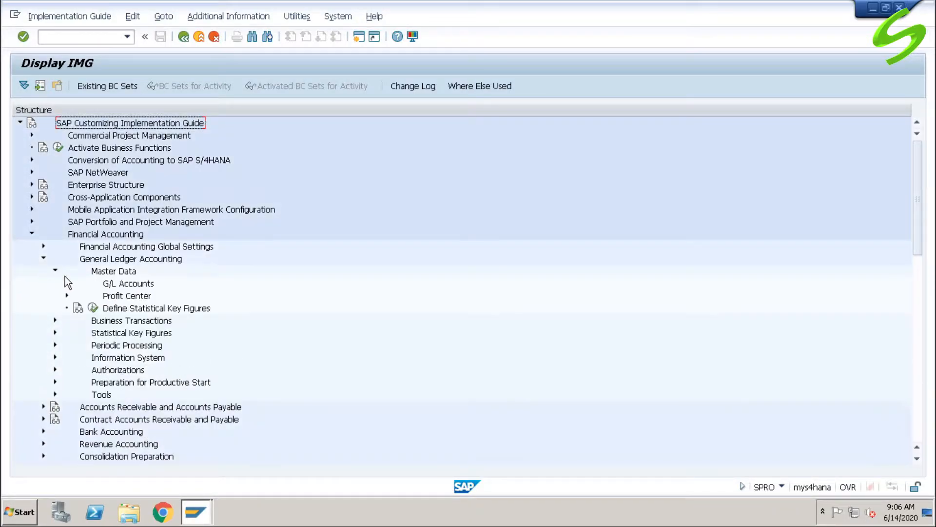
click(67, 284)
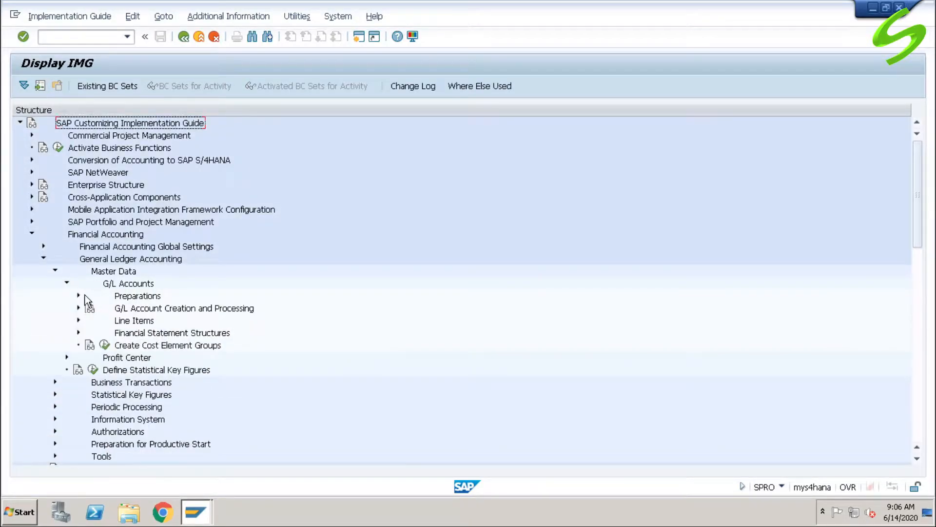
click(78, 296)
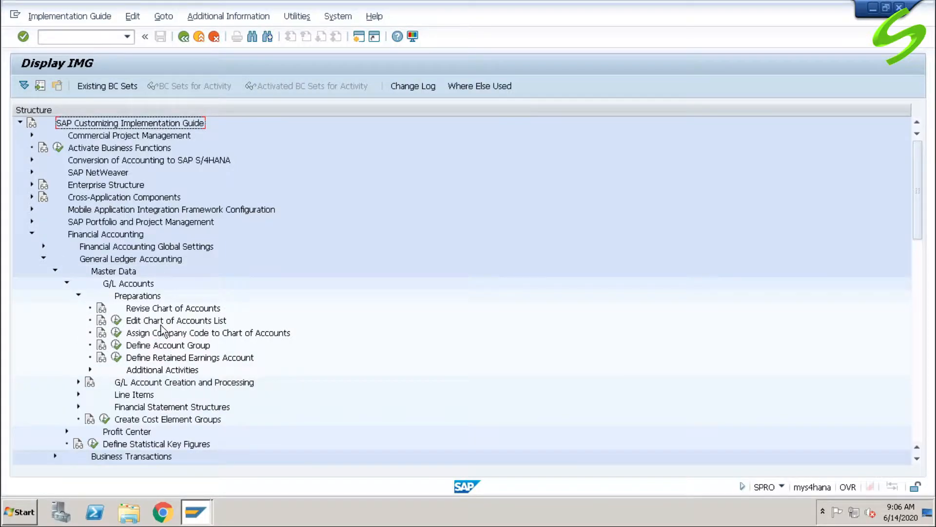
click(117, 320)
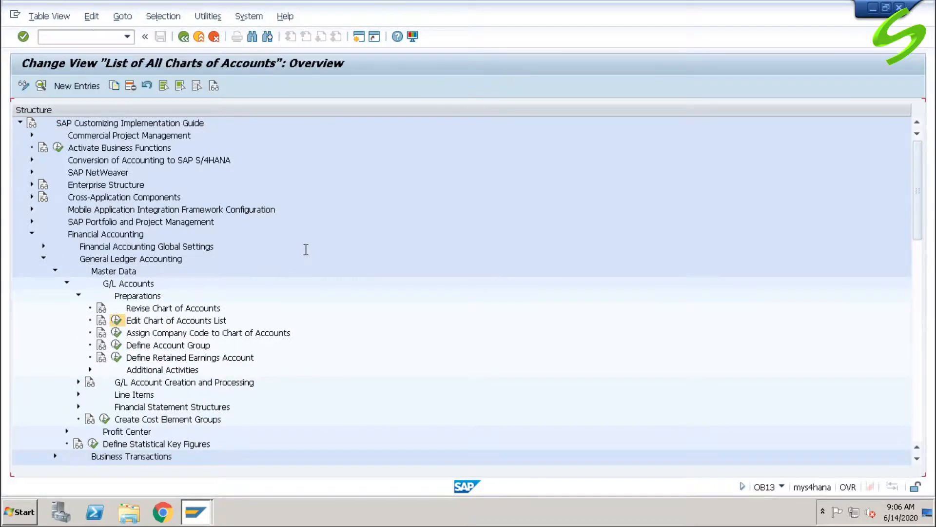
- Create a new chart of accounts entry A000 with the description "Chart of Accounts for ABC"
click(76, 87)
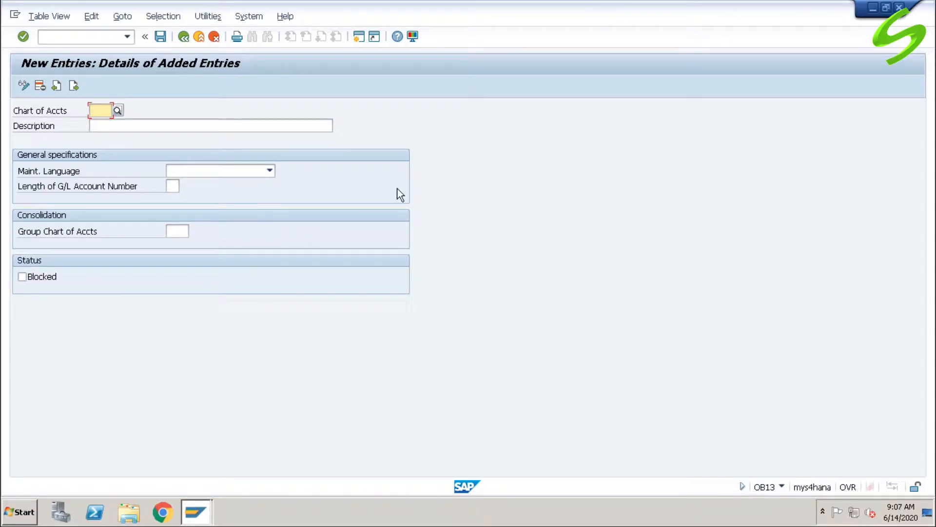
text(A)
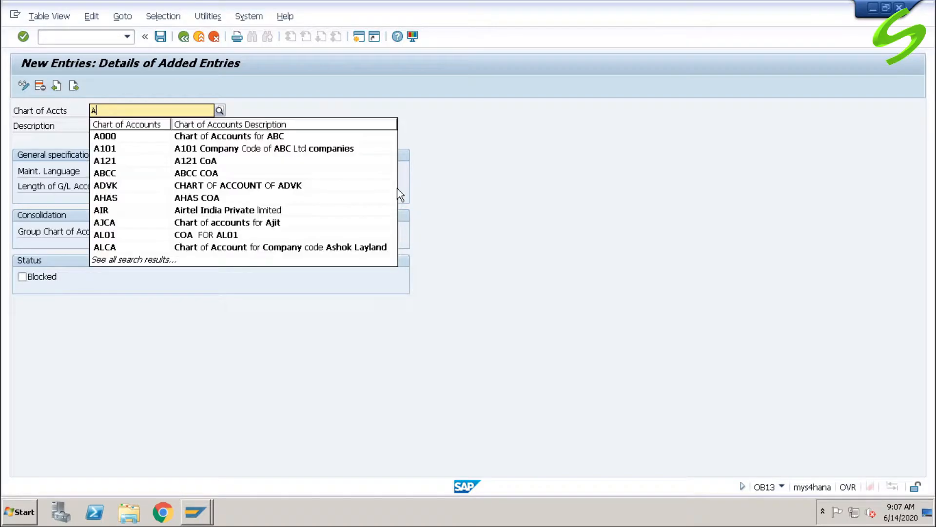
text(000)
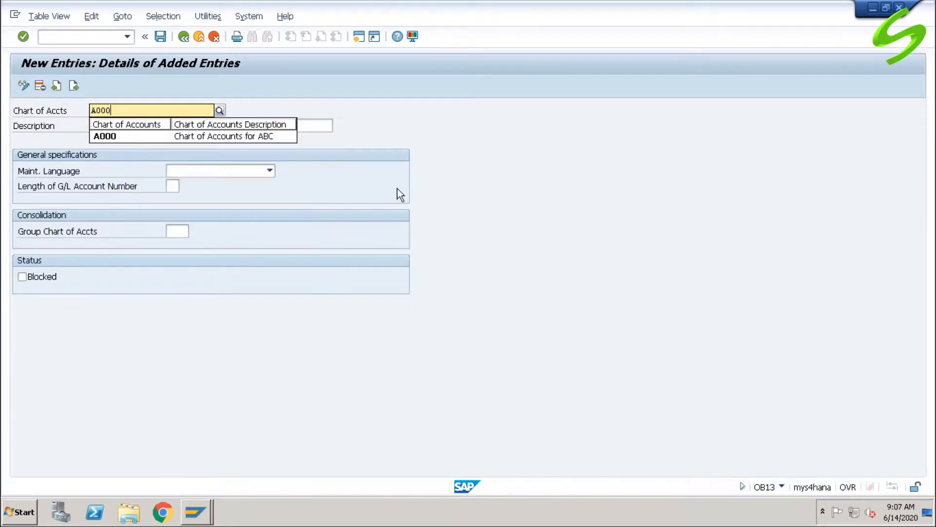
key(Return)
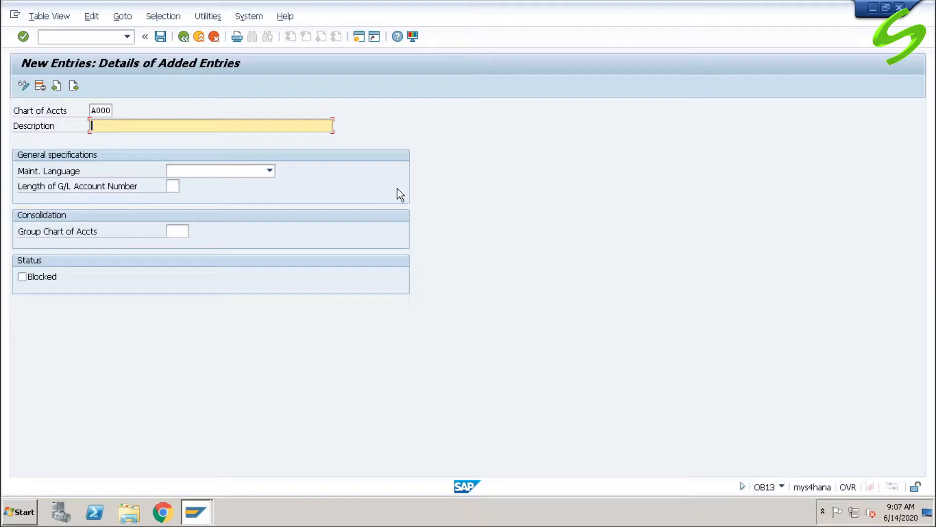
text(C)
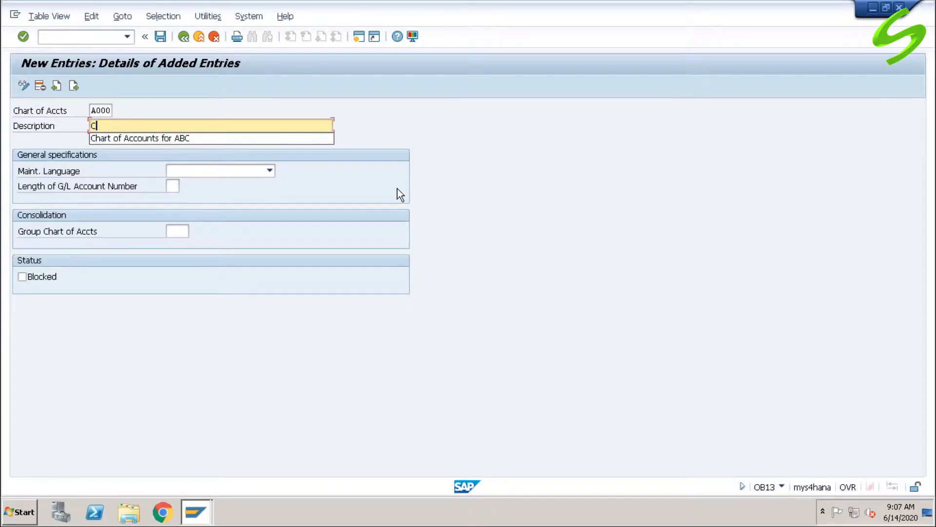
text(hart of Accounts for ABC)
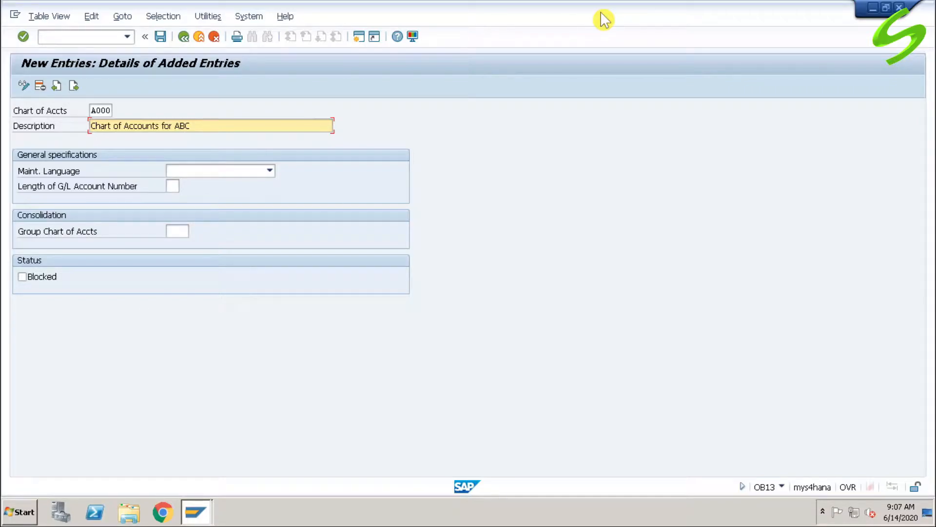
- Set the maintenance language to EN English and the G/L account number length to 6, and save the entry in the proposed customizing request
click(190, 171)
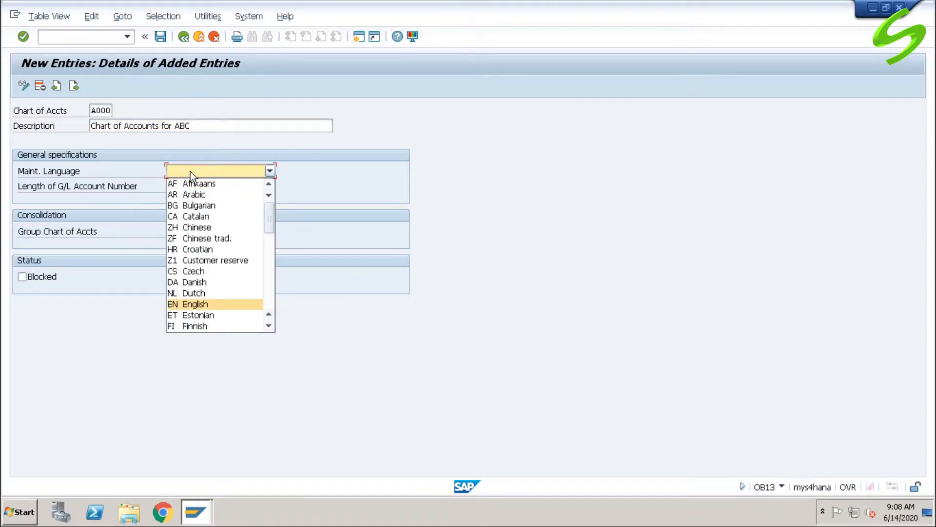
click(203, 304)
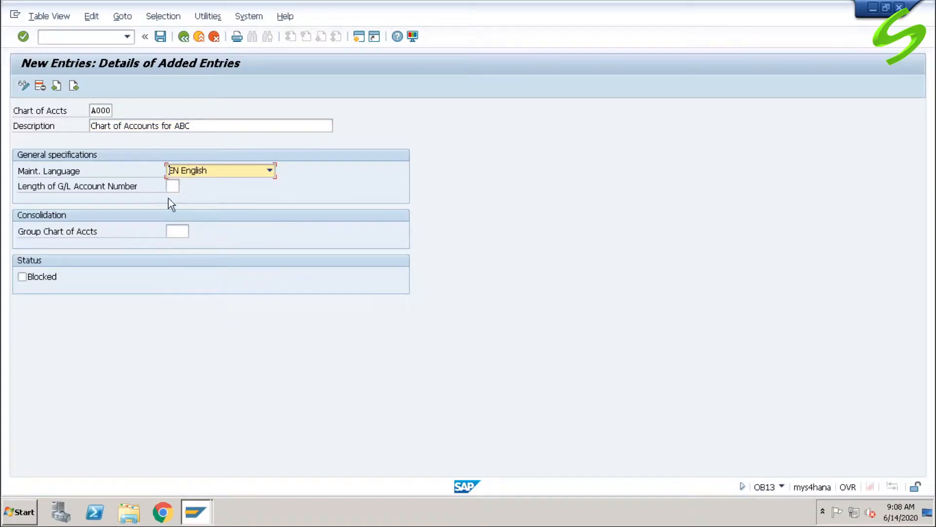
click(172, 186)
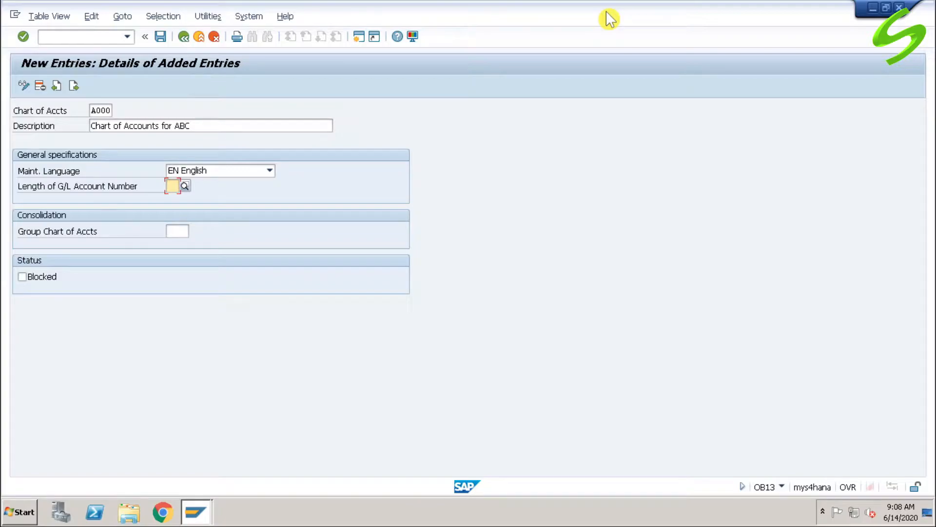
text(6)
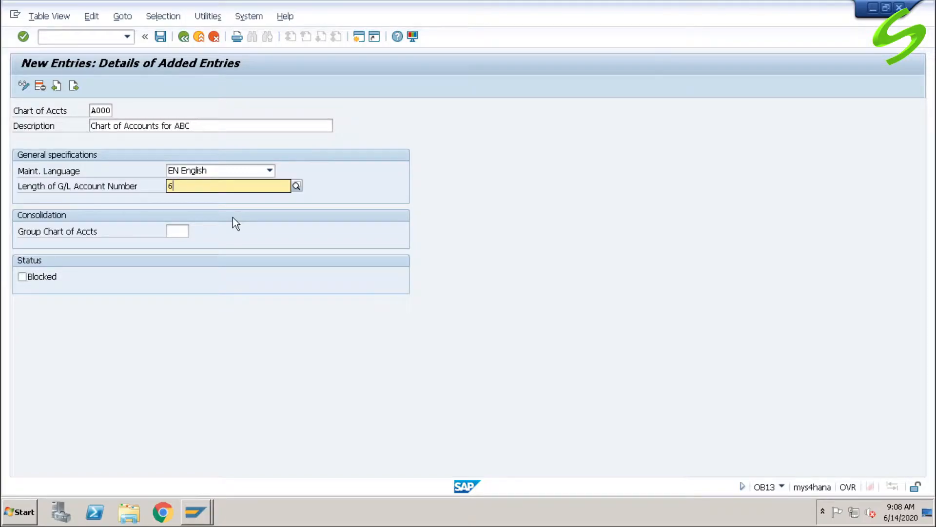
key(Tab)
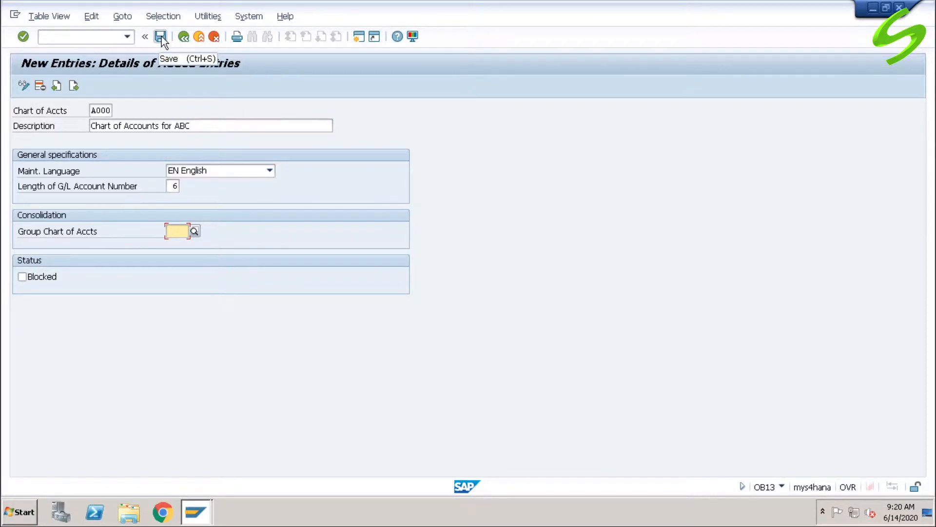
click(160, 37)
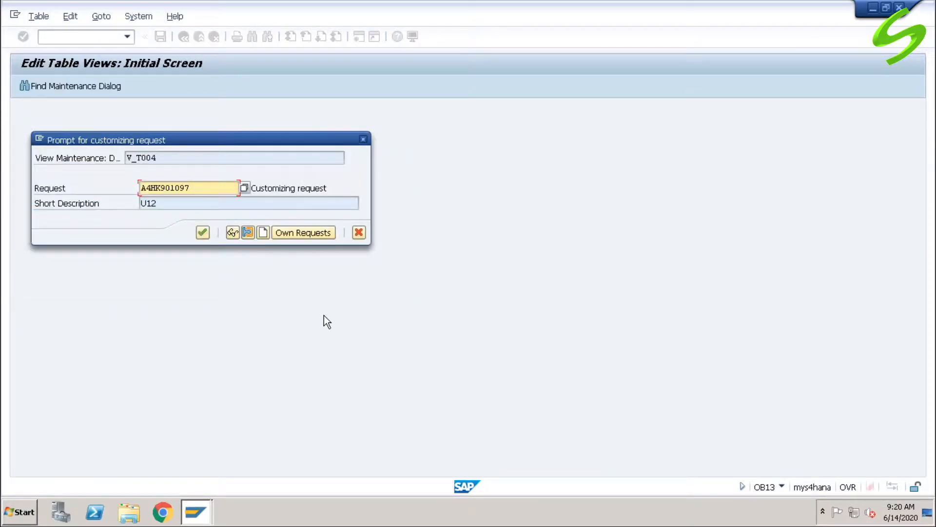
click(204, 232)
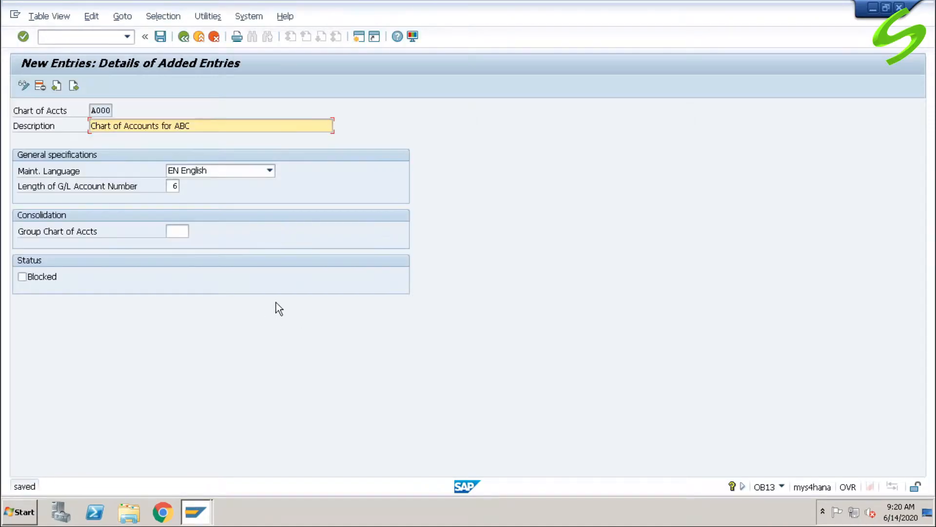
- Run transaction OBY6 and view the global data details of company code A001
key(ctrl+/)
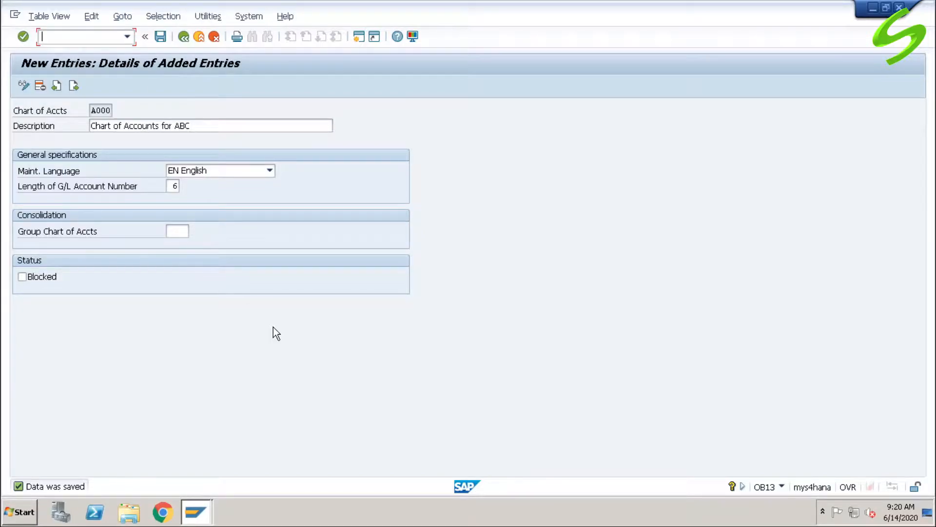
text(/noby6)
key(Return)
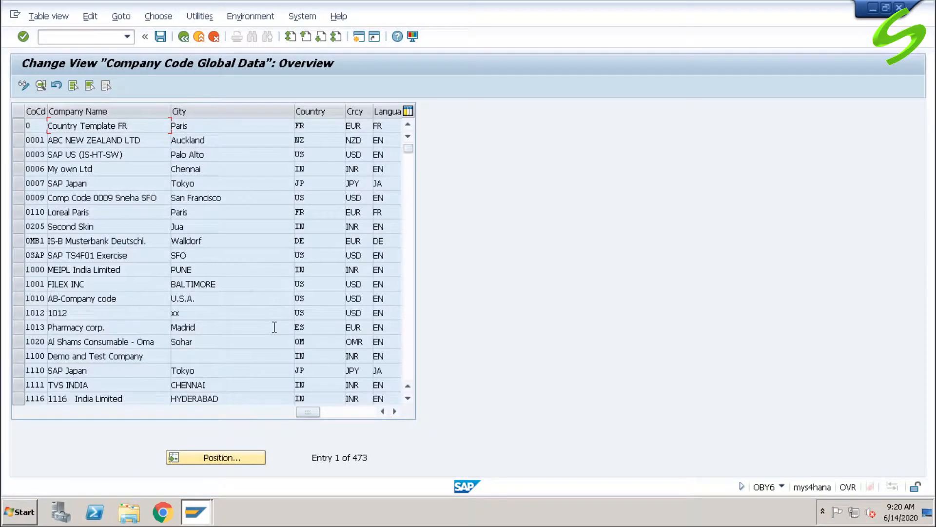
click(232, 455)
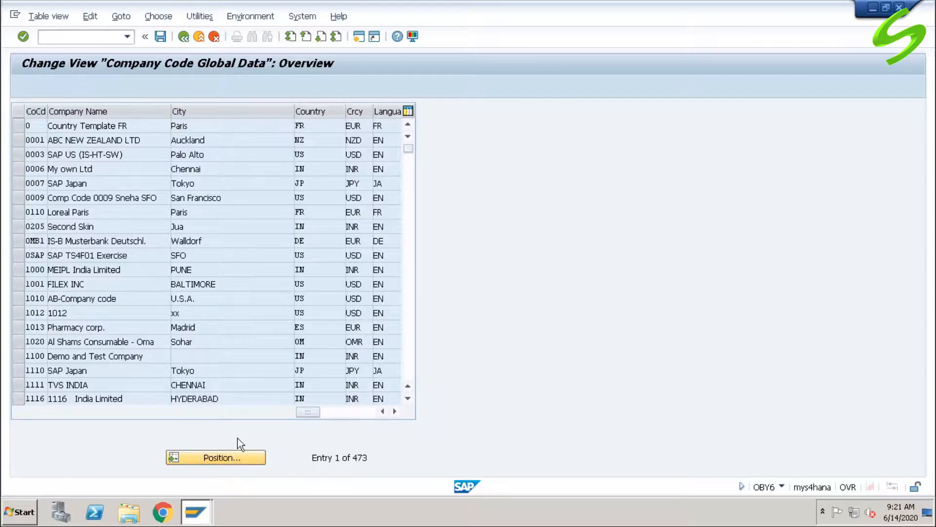
text(a001)
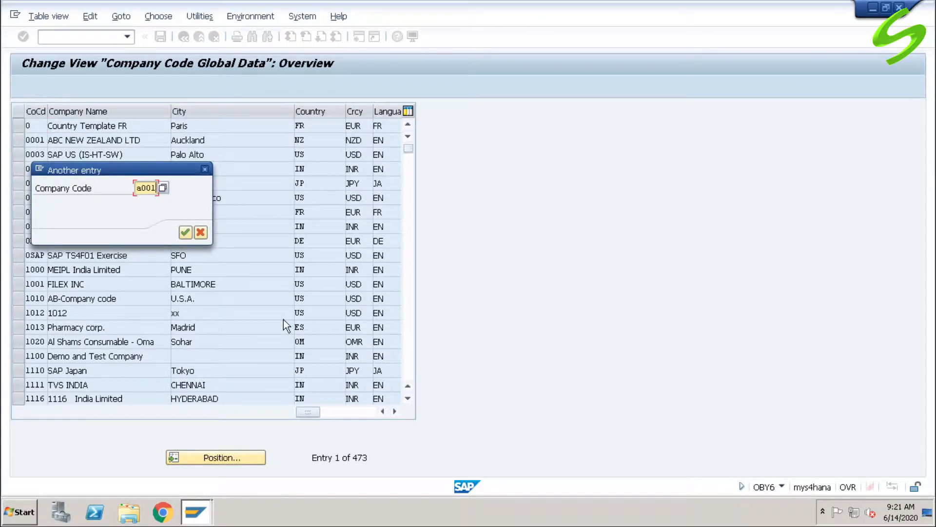
key(Return)
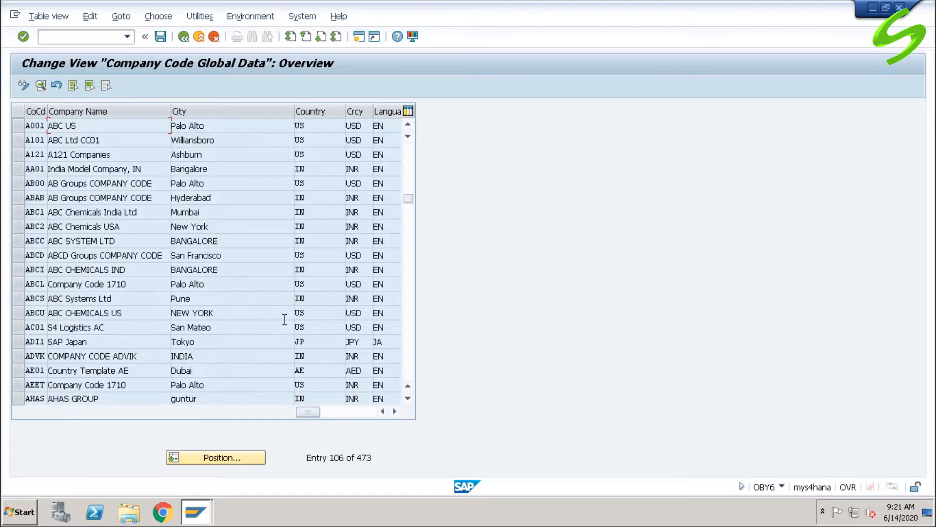
double_click(37, 127)
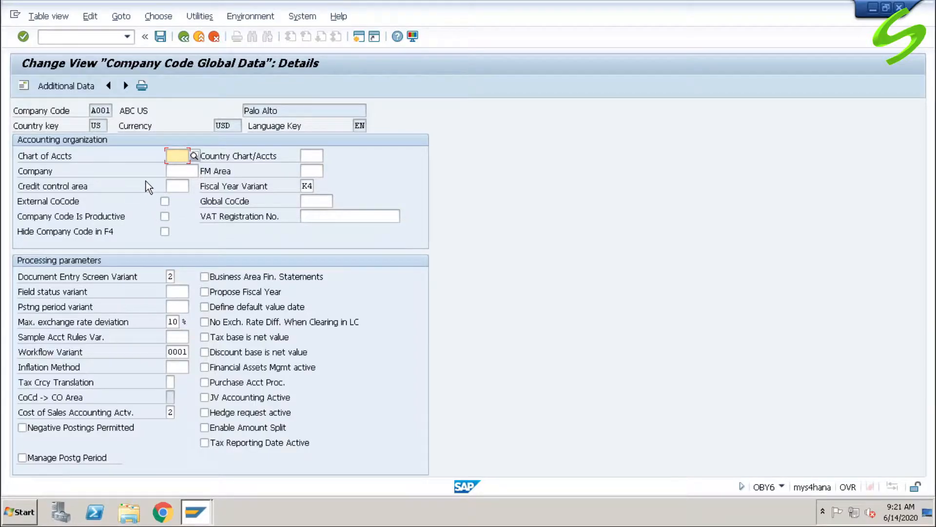
- Run transaction SPRO and display the SAP Reference IMG
click(94, 35)
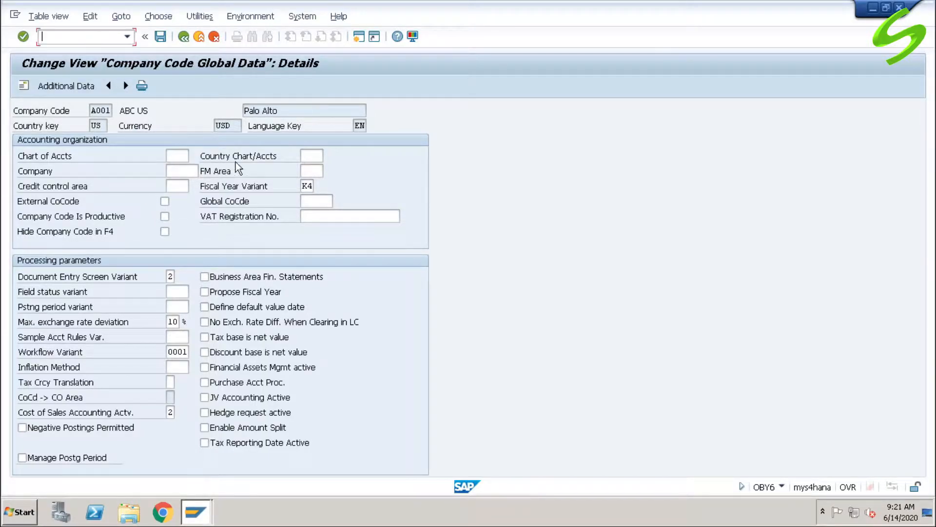
text(/nspro)
key(Return)
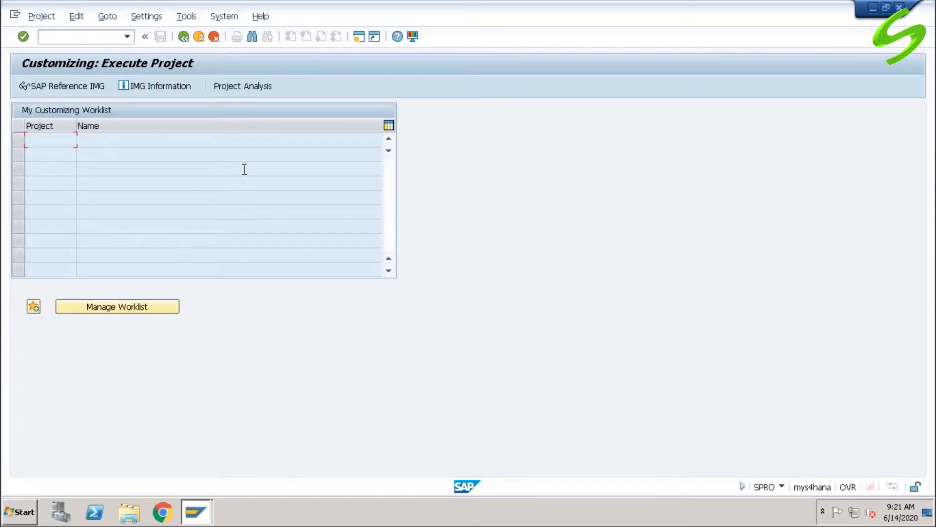
click(67, 84)
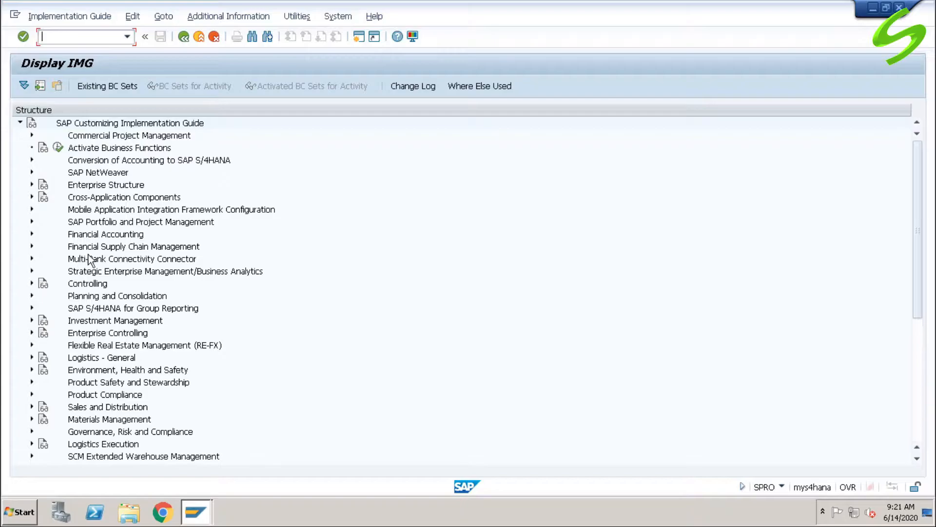
- Open the Assign Company Code to Chart of Accounts activity in the General Ledger Accounting master data preparations
click(32, 234)
click(43, 259)
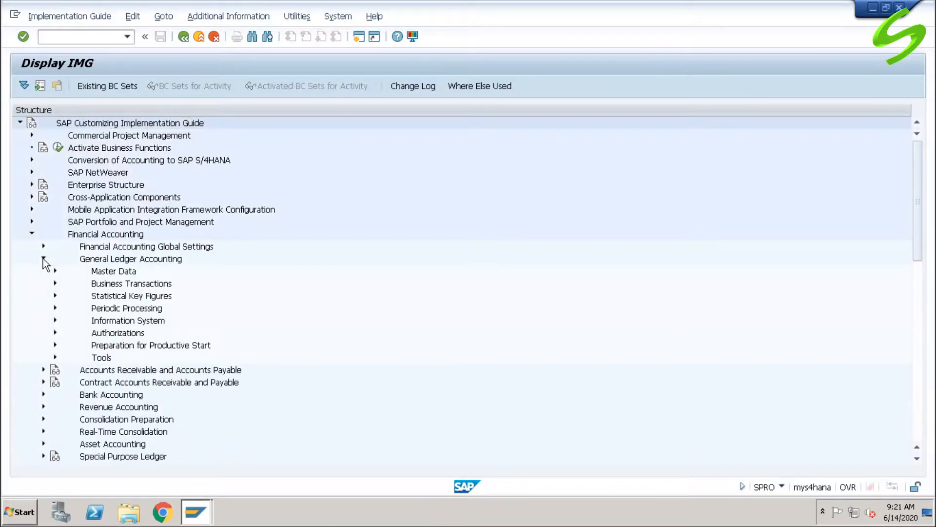
click(55, 271)
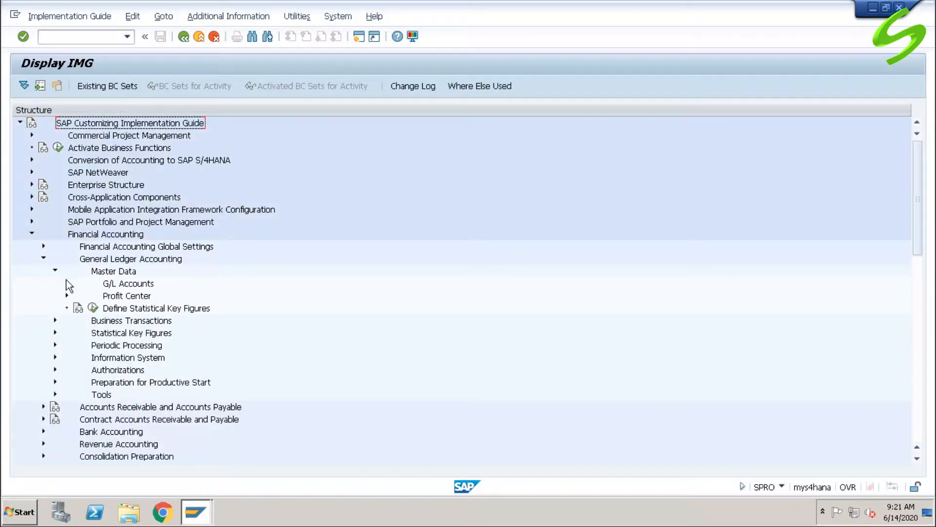
click(67, 283)
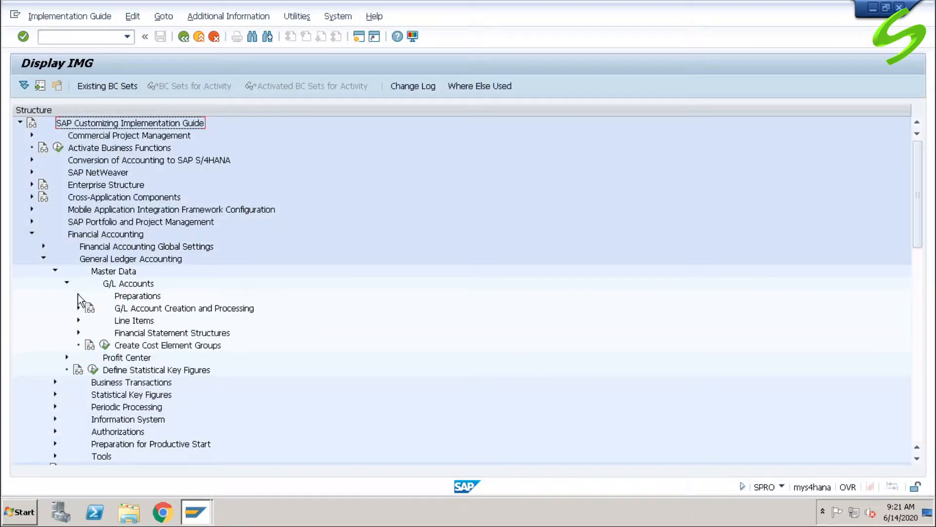
click(78, 295)
click(185, 333)
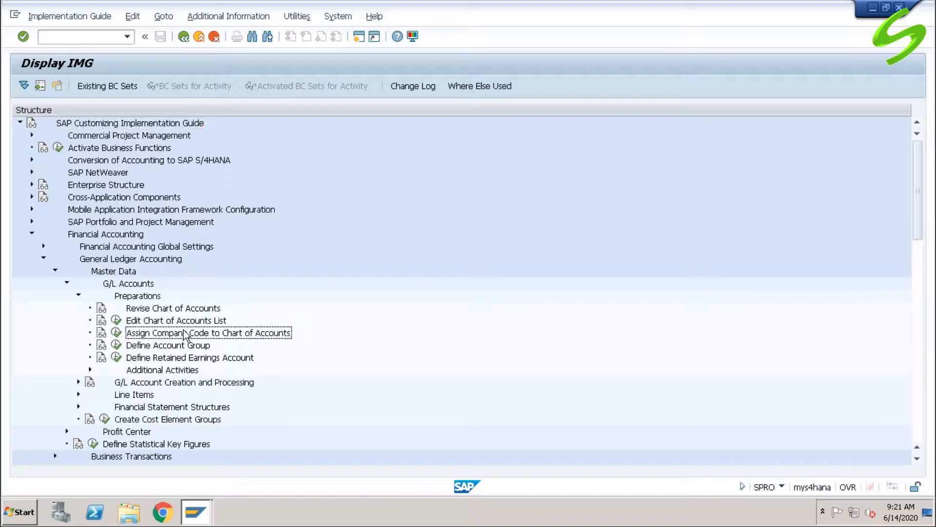
click(116, 333)
- Position the list on company code A001, assign chart of accounts A000 to it, and save in the proposed customizing request
click(155, 412)
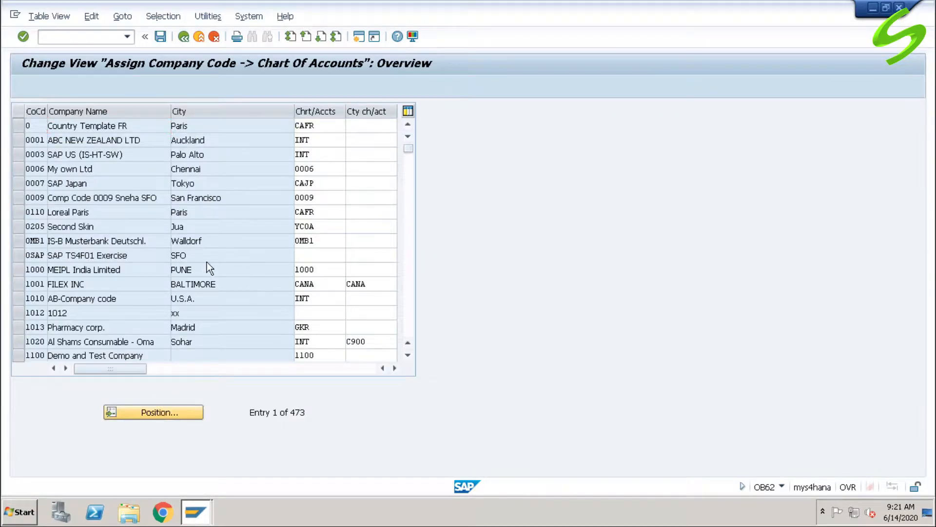
text(a001)
key(Return)
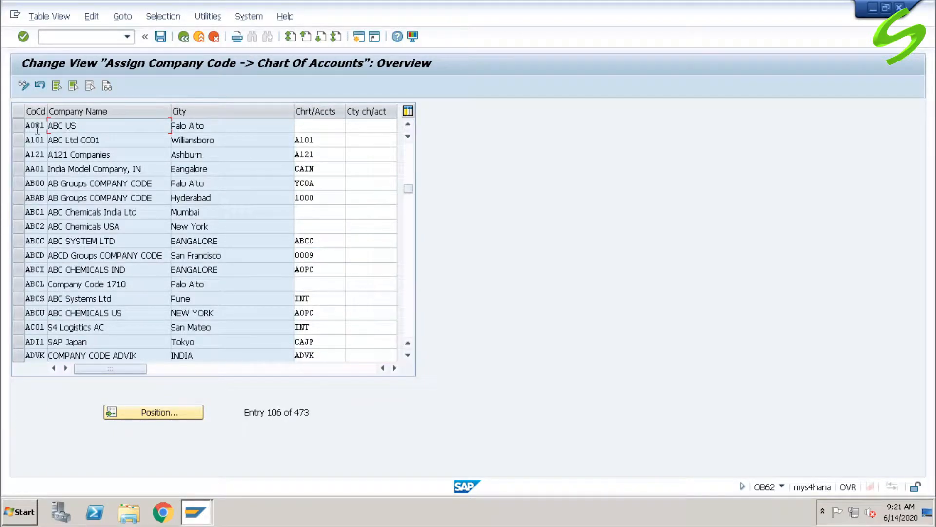
click(317, 128)
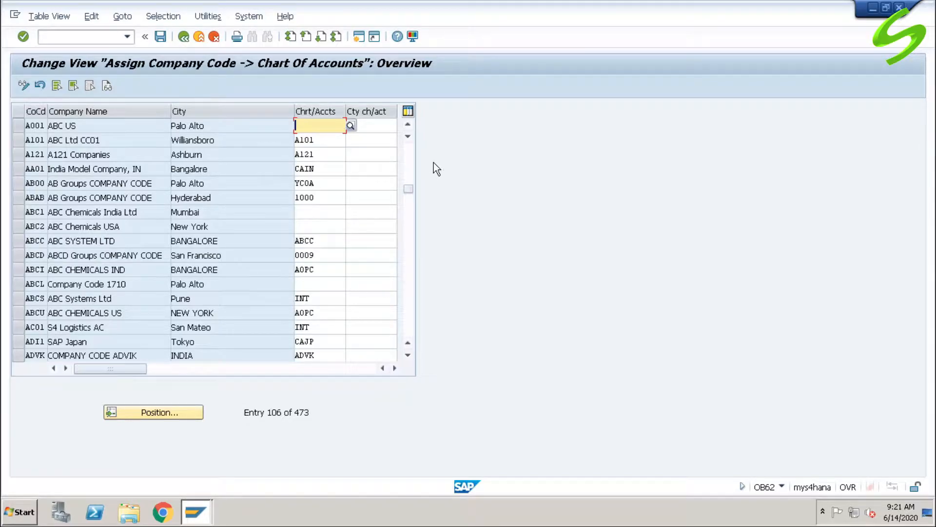
text(a000)
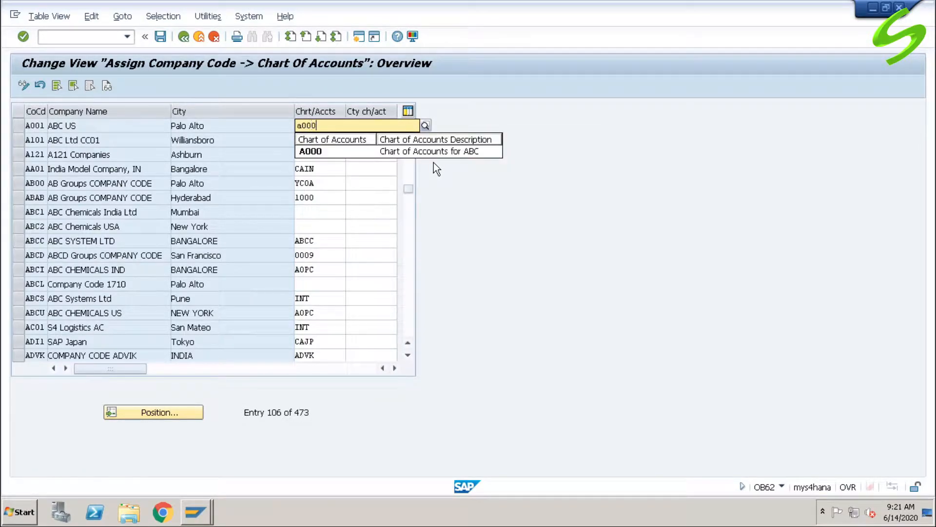
key(Return)
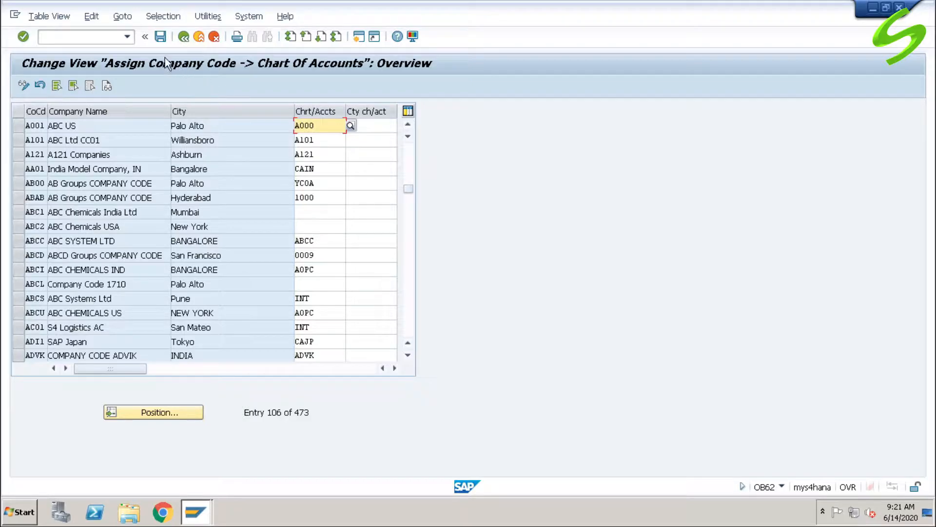
click(160, 36)
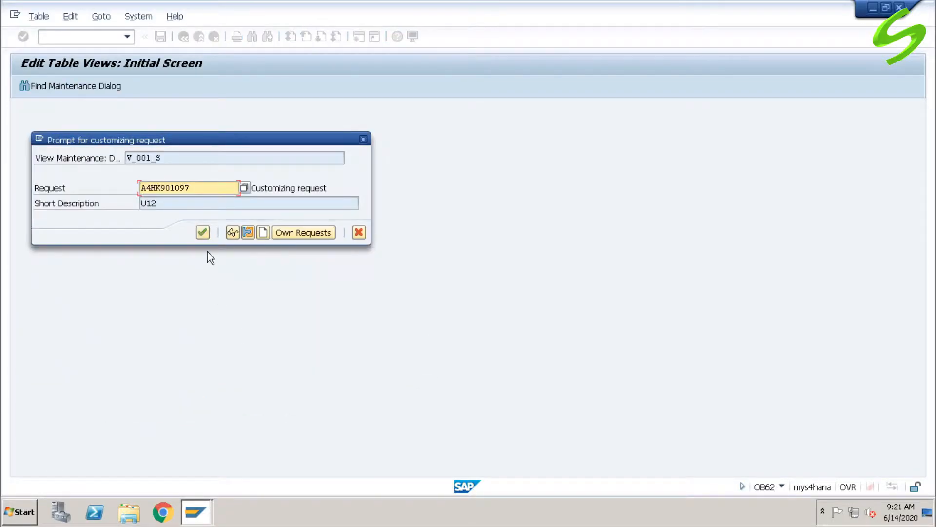
click(202, 233)
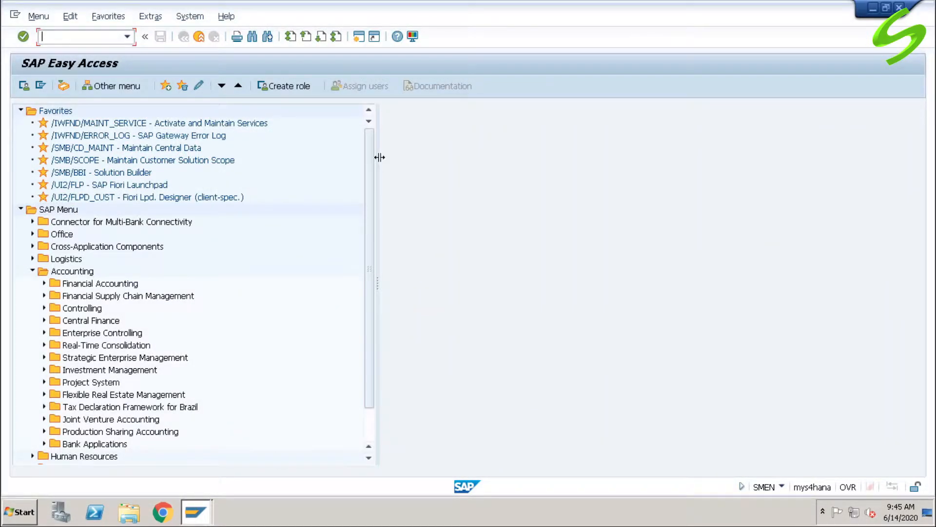
- Run transaction OBD4 to view the G/L account groups overview
text(obd4)
key(Return)
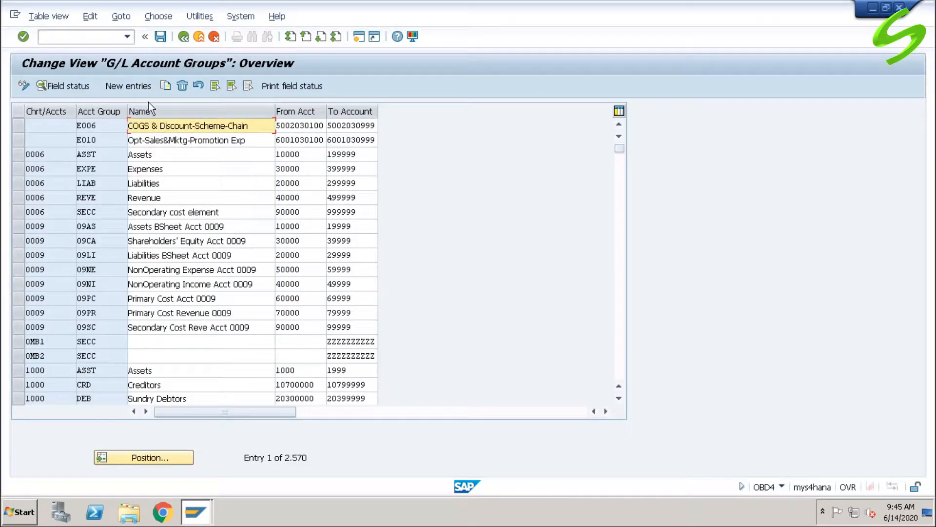
- Run transaction SPRO from the account groups overview and display the SAP Reference IMG
click(111, 38)
text(/nspro)
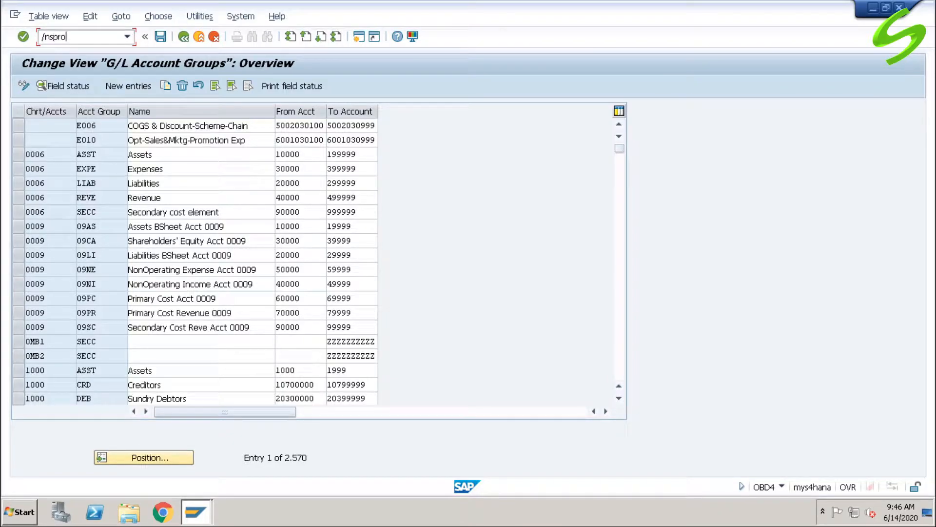
key(Return)
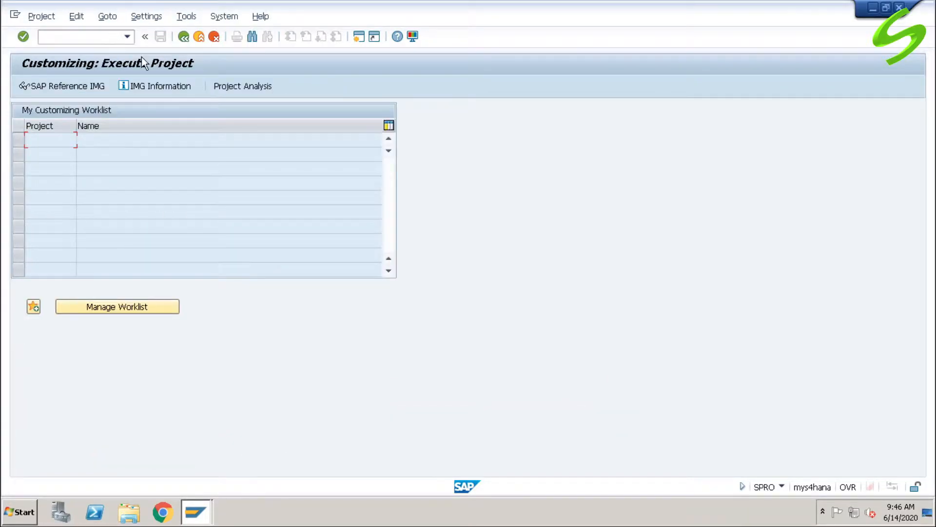
click(89, 90)
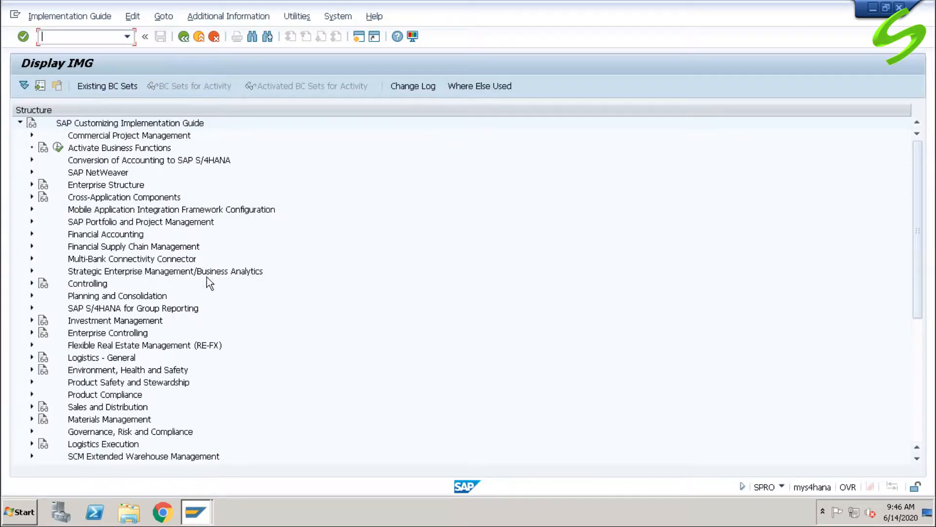
- Open the Define Account Group activity under the G/L Accounts preparations in General Ledger Accounting master data
click(32, 233)
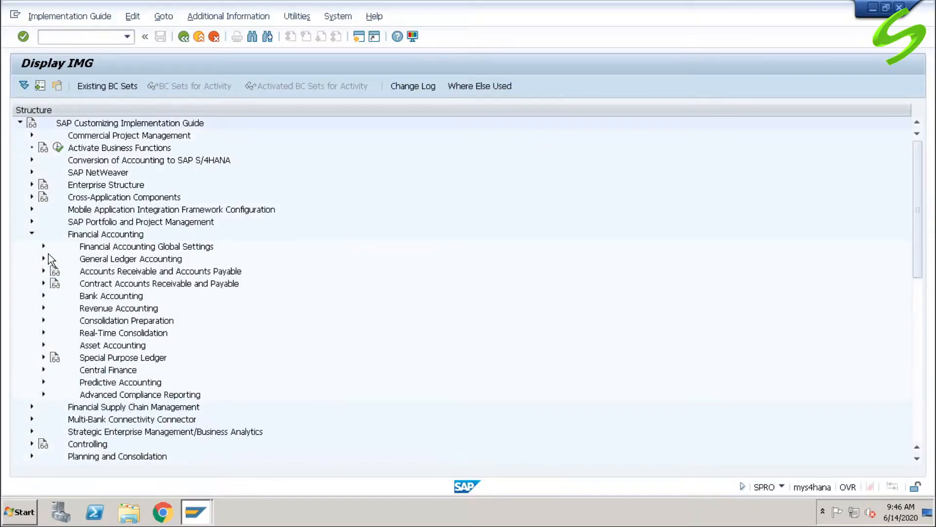
click(43, 258)
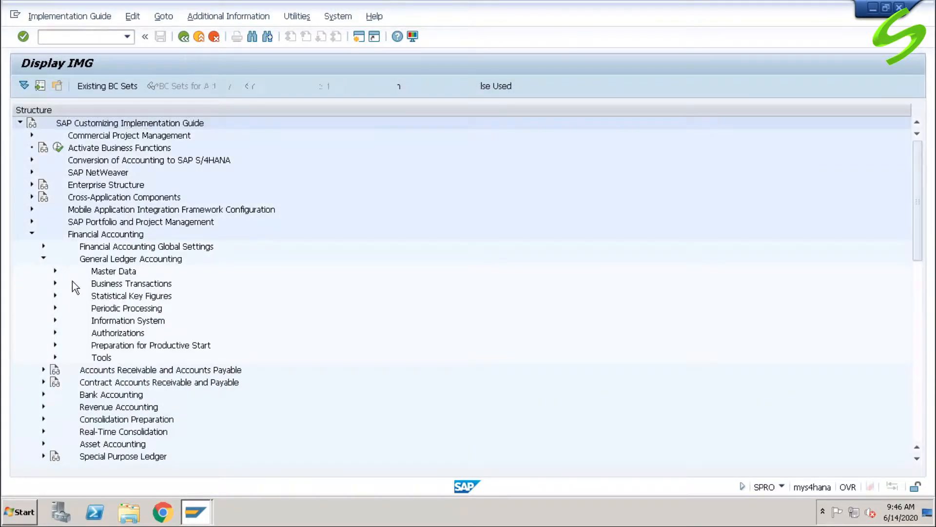
click(55, 272)
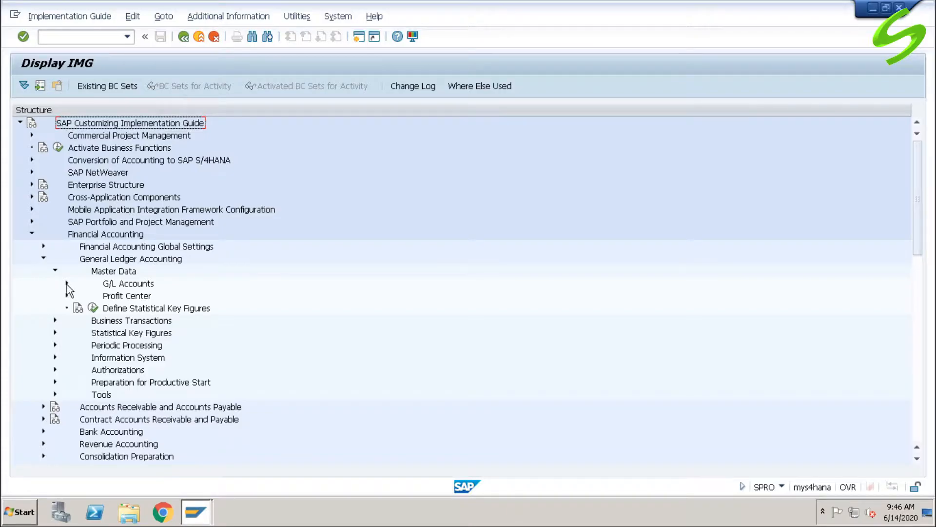
click(67, 284)
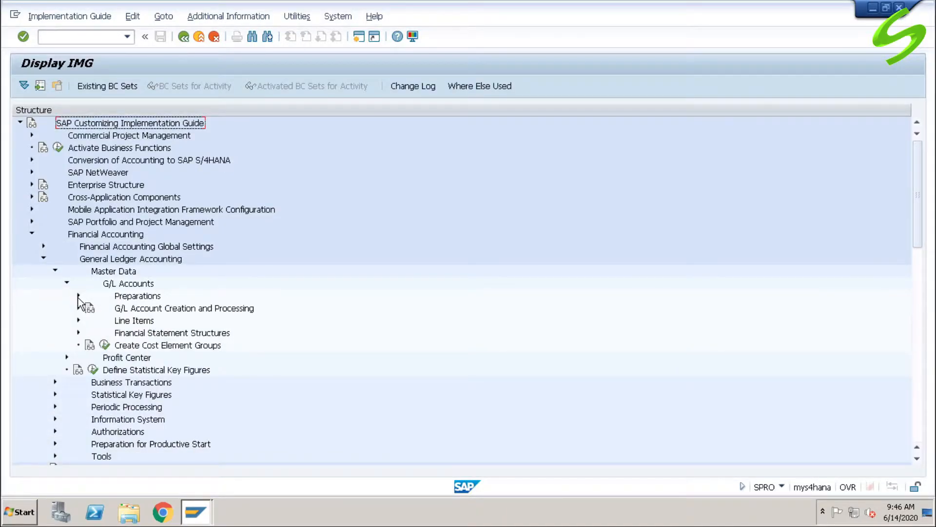
click(78, 296)
click(142, 347)
click(116, 345)
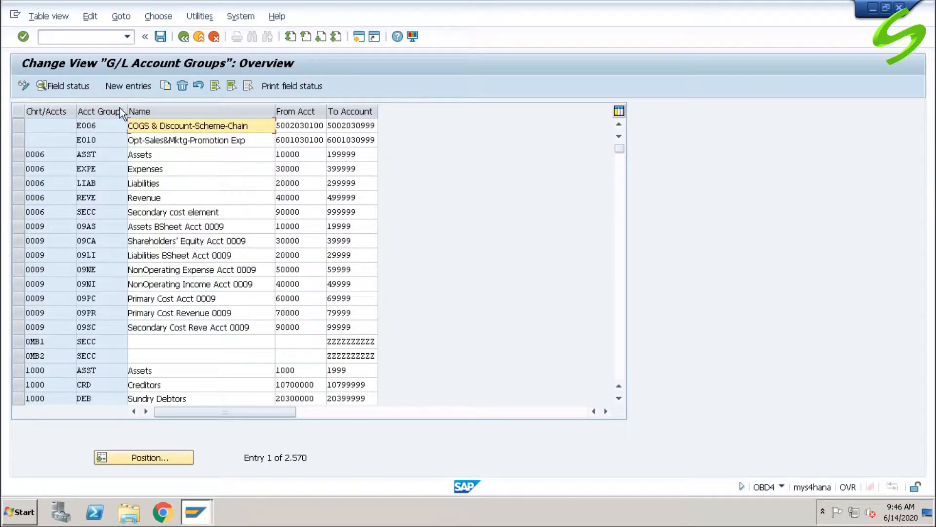
- Create new entries and paste the copied A000 account groups, from A100 SHARE CAPITAL (100000–100099) through A116 DEPRECIATION (400500–400599)
click(121, 88)
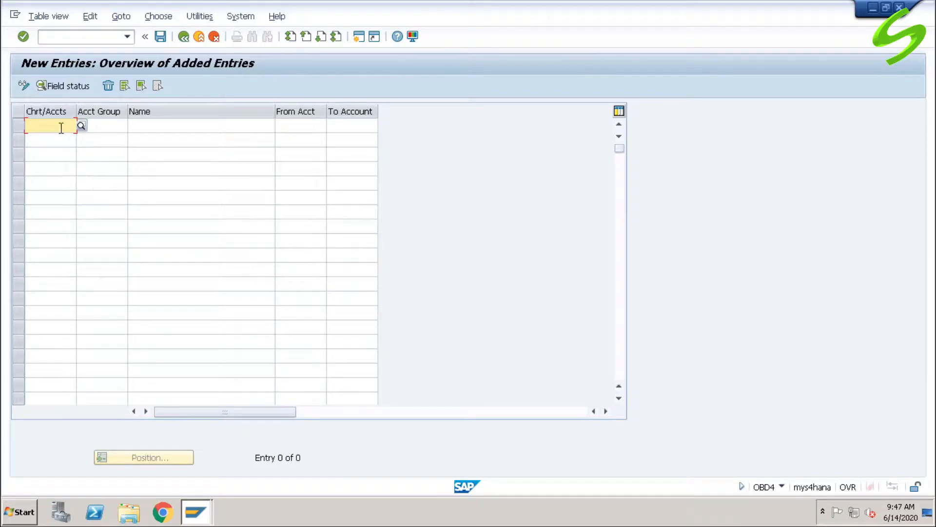
key(ctrl+v)
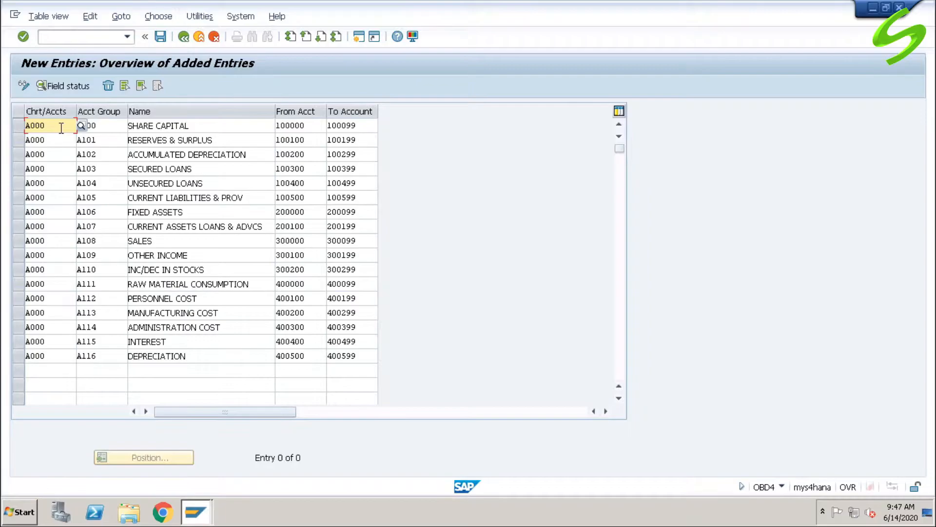
- Review the codes, names and account number ranges of account groups A100 SHARE CAPITAL through A103 SECURED LOANS
click(111, 125)
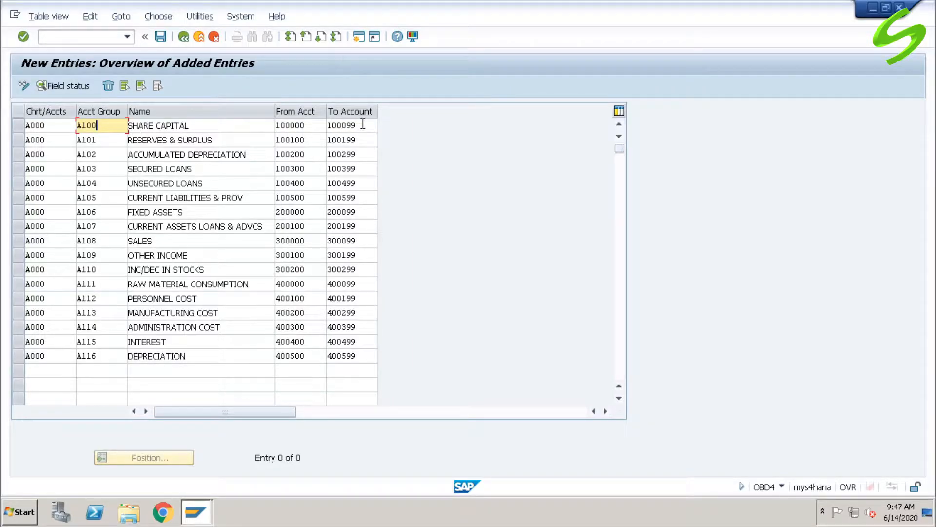
click(108, 142)
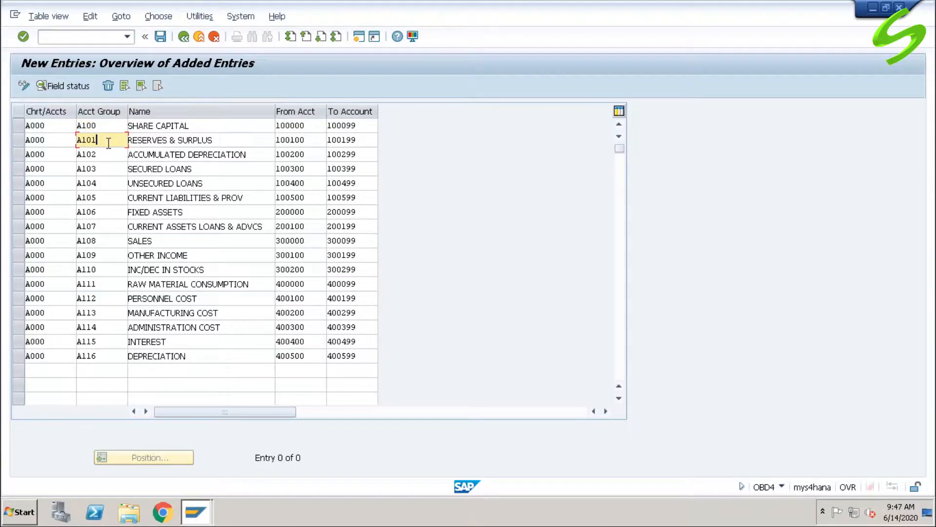
click(236, 139)
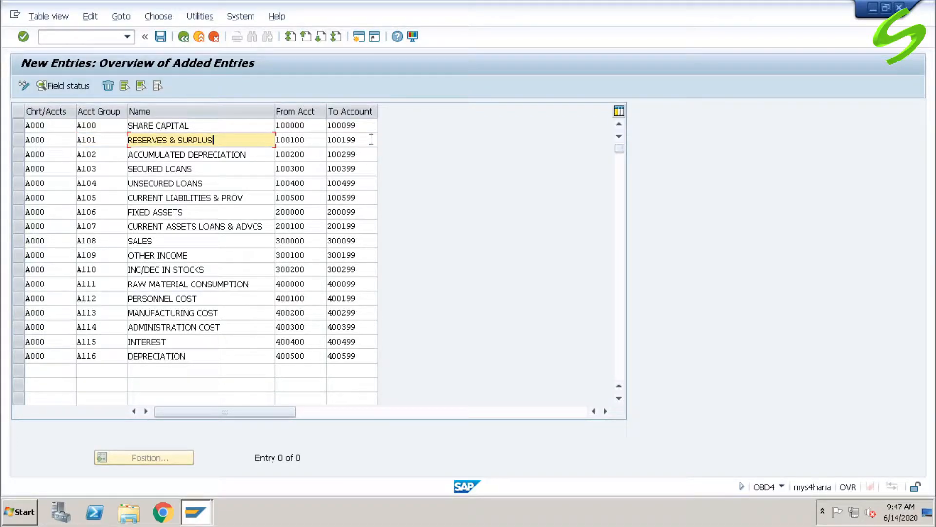
click(113, 155)
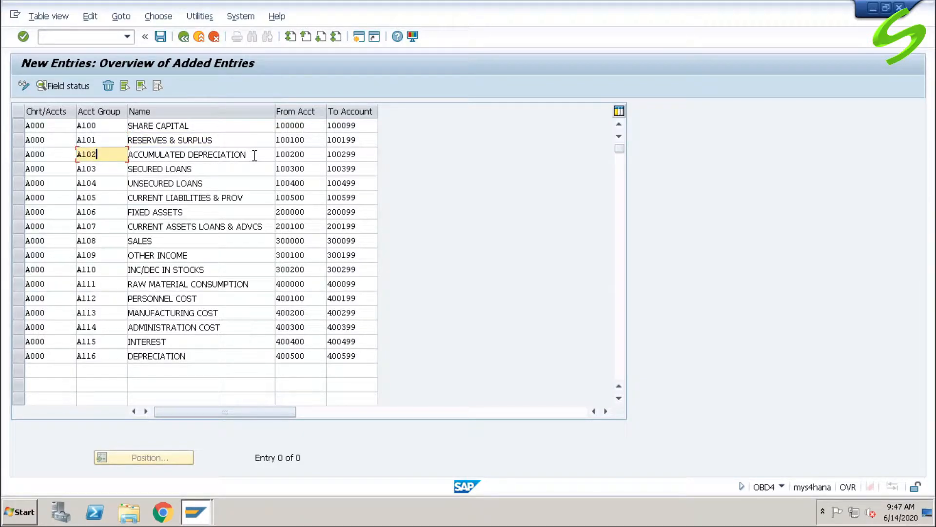
click(316, 158)
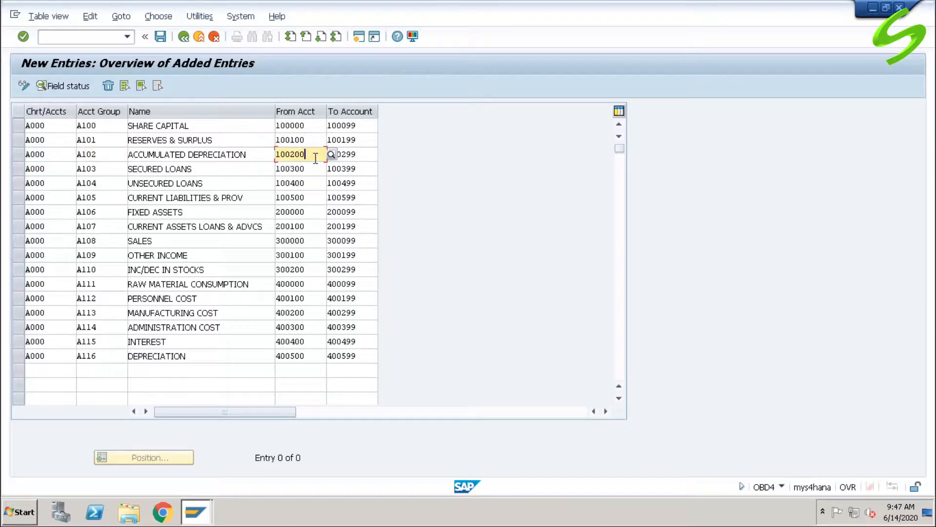
click(369, 154)
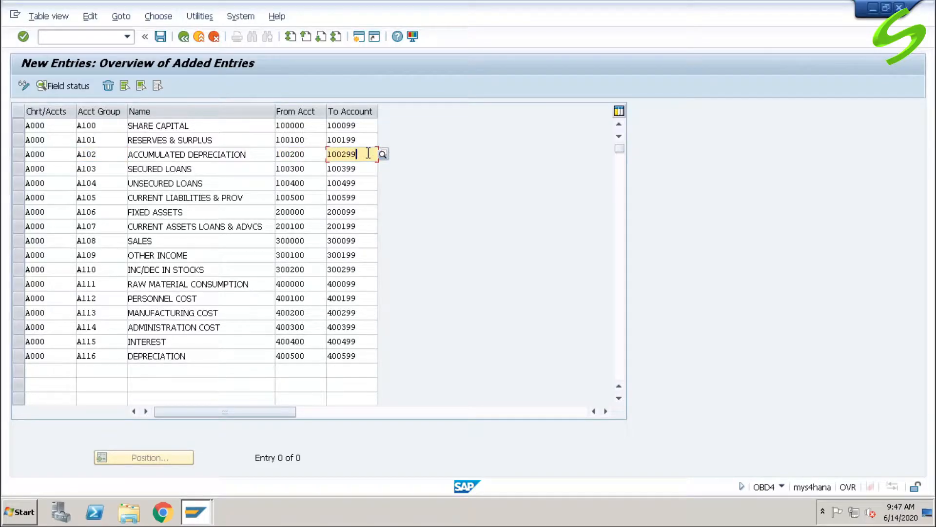
click(115, 169)
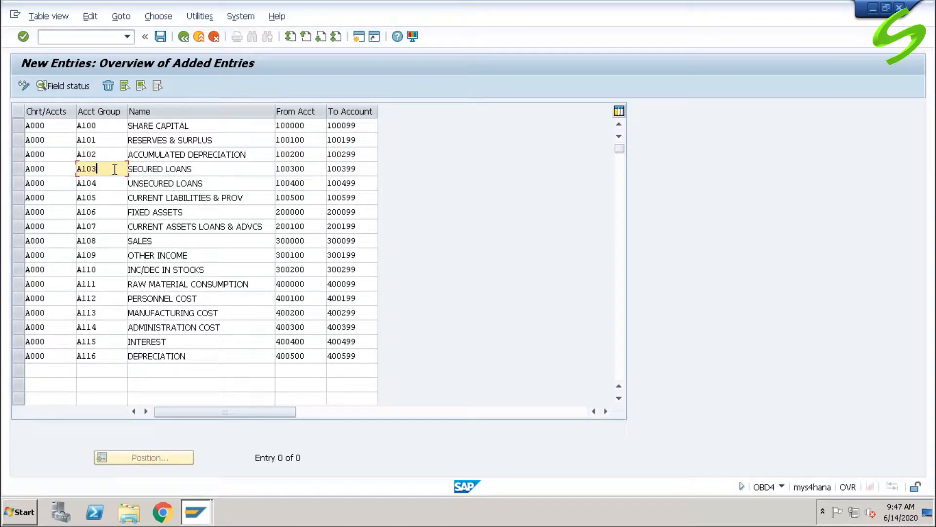
click(197, 170)
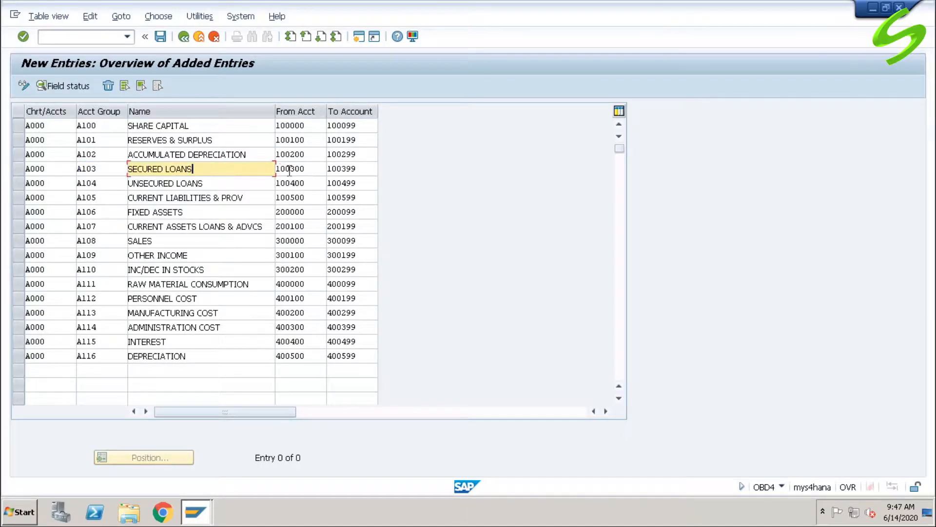
click(314, 170)
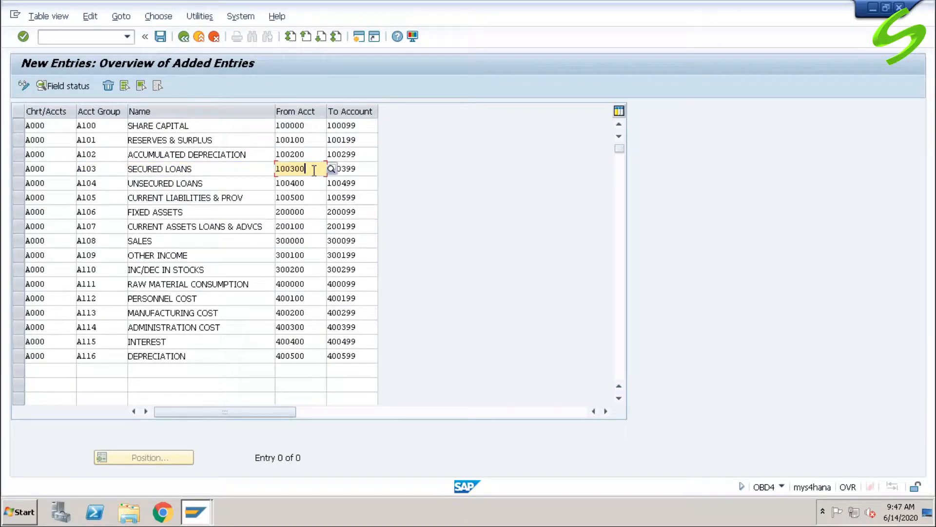
click(365, 168)
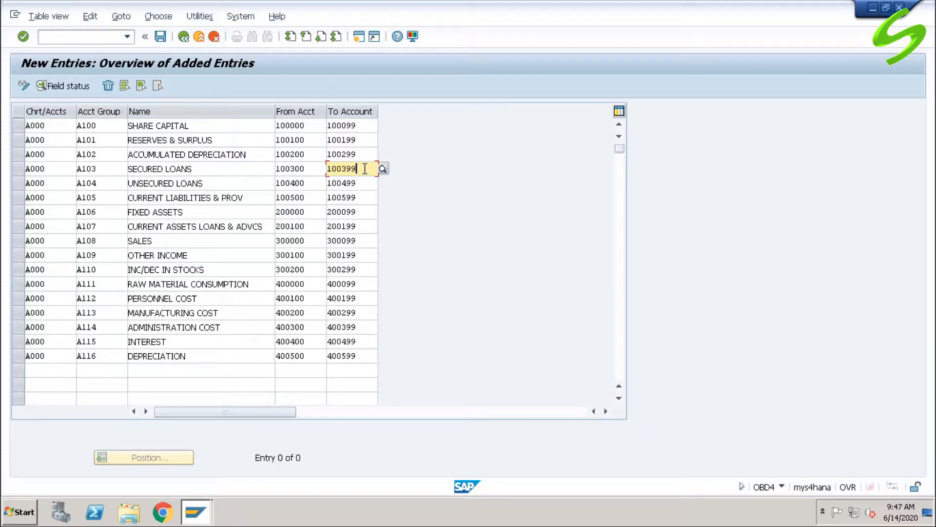
- Check the names and from/to account numbers of the liability groups A104 UNSECURED LOANS and A105 CURRENT LIABILITIES & PROV
click(113, 186)
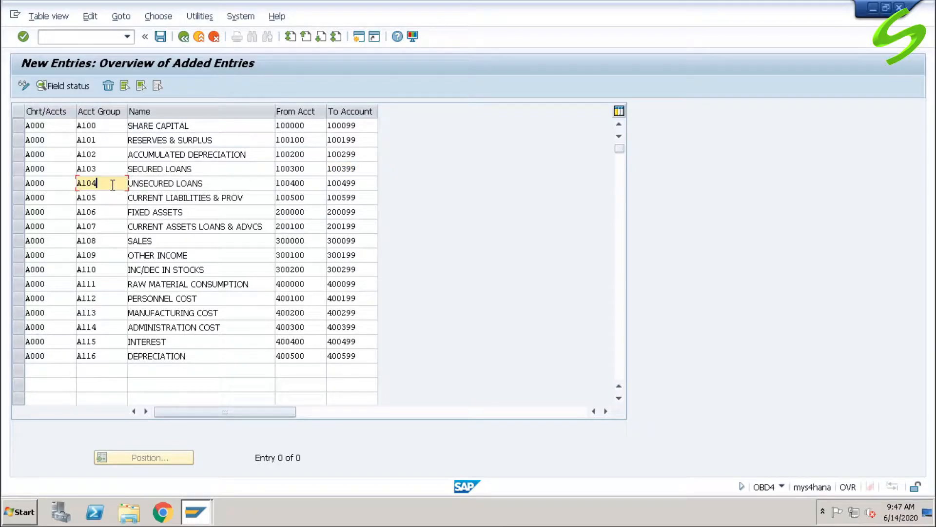
click(228, 186)
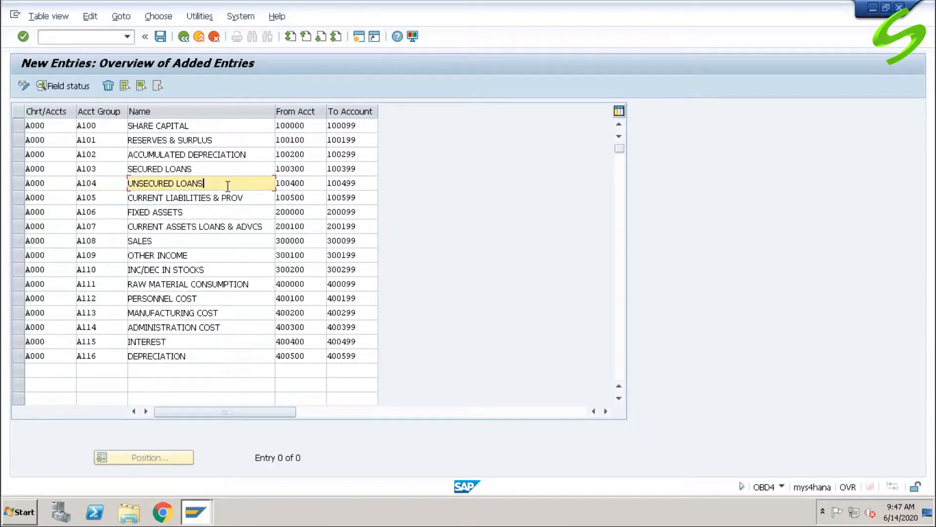
click(311, 183)
click(365, 182)
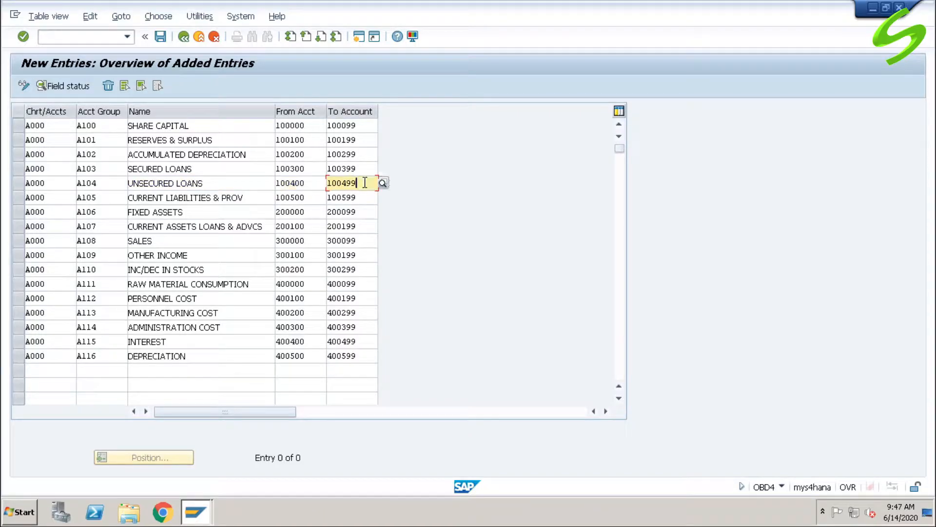
click(114, 199)
click(256, 199)
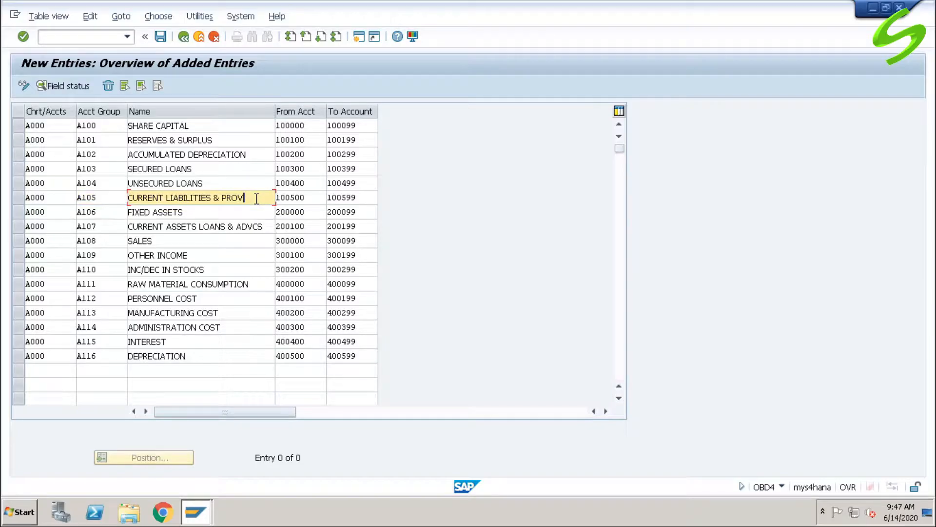
click(312, 199)
click(366, 199)
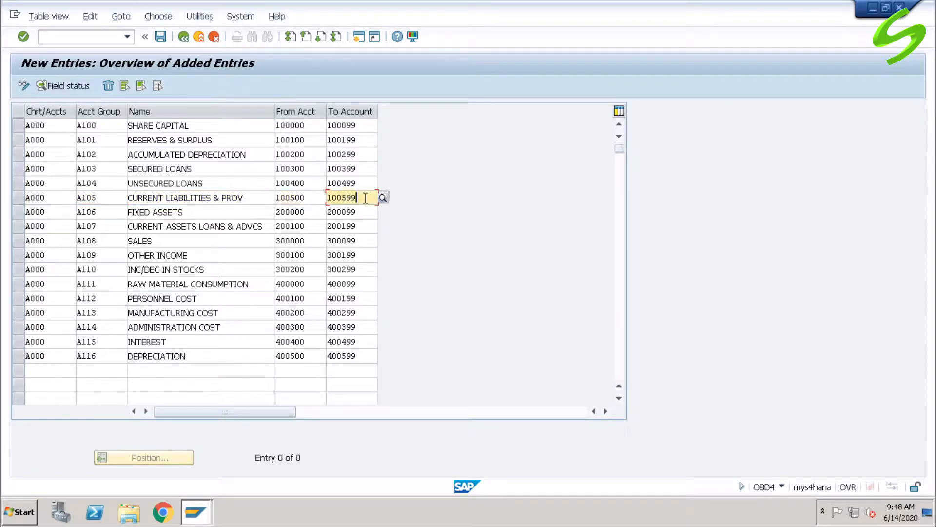
- Check the names and number ranges of the asset groups A106 FIXED ASSETS and A107 CURRENT ASSETS LOANS & ADVCS
click(113, 211)
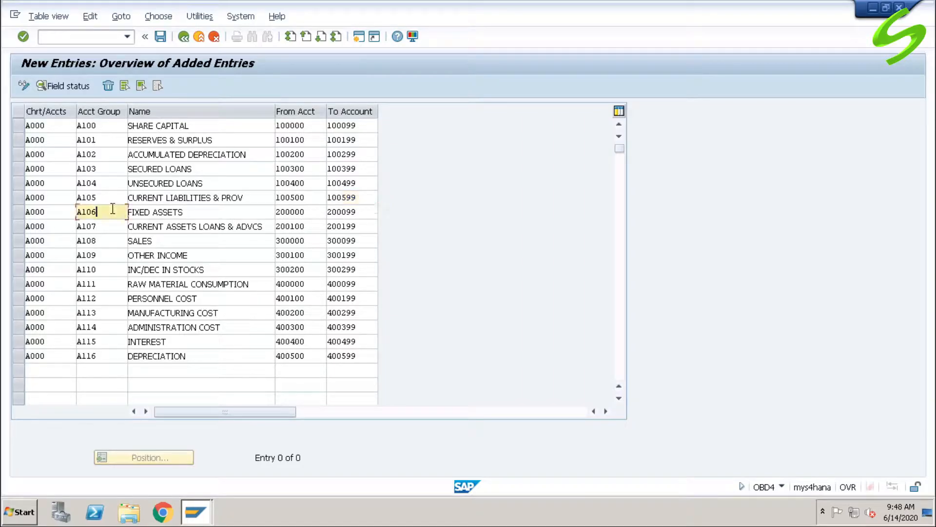
click(200, 211)
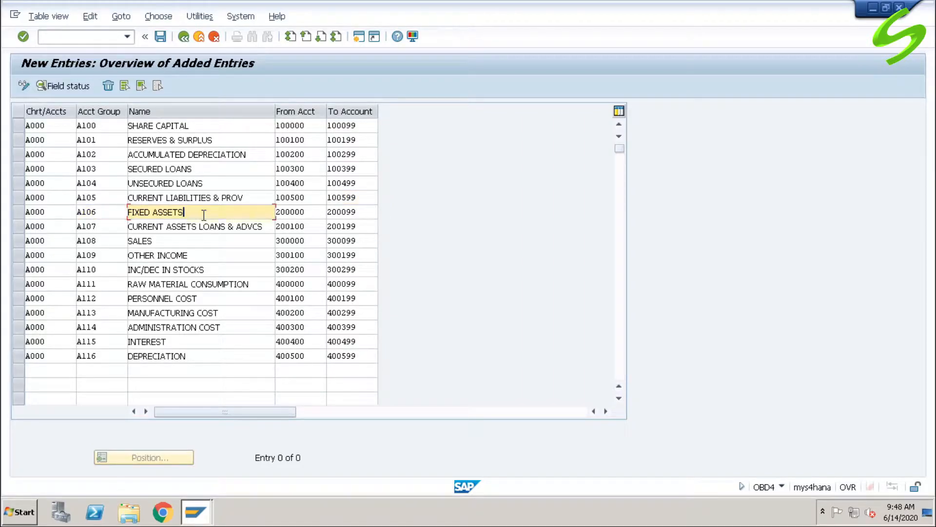
click(312, 213)
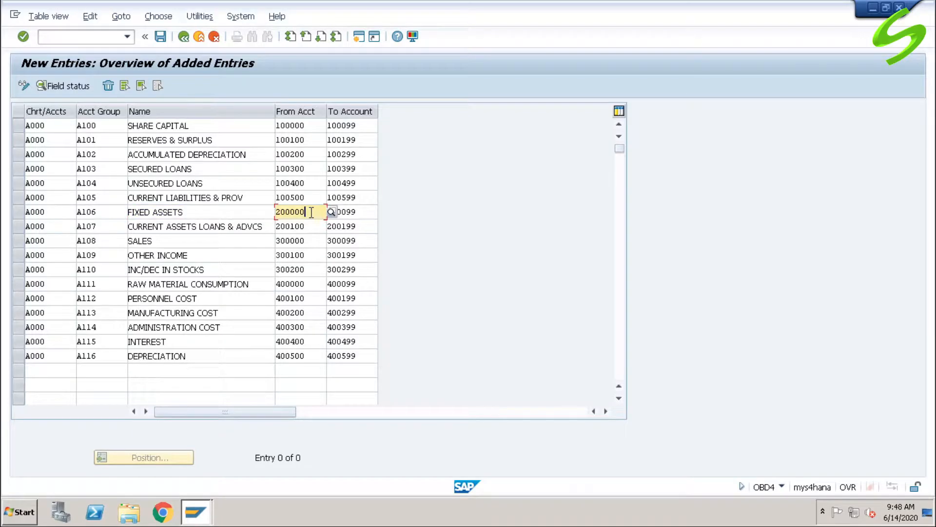
click(371, 213)
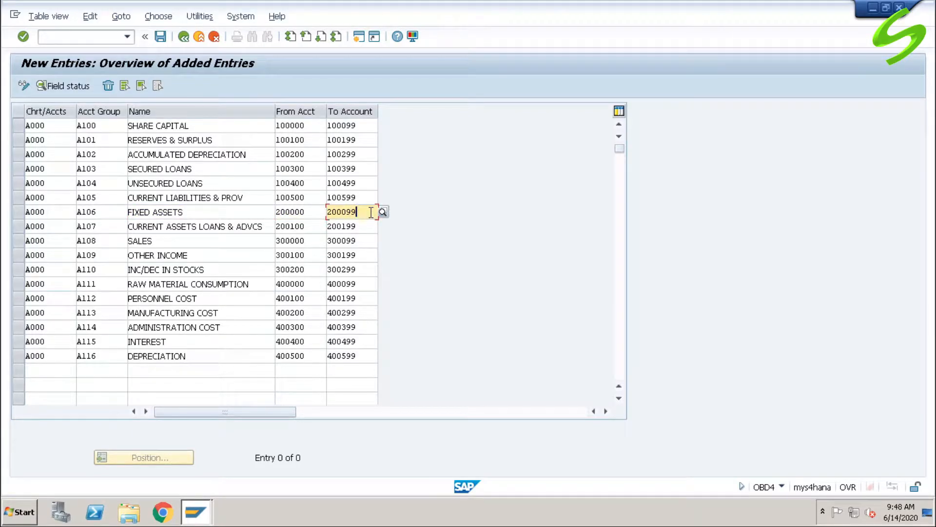
click(111, 227)
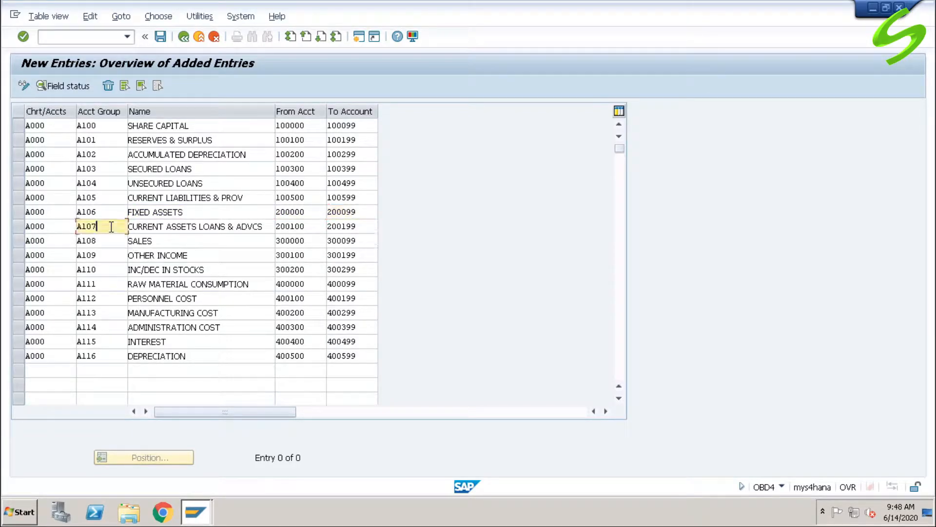
click(264, 226)
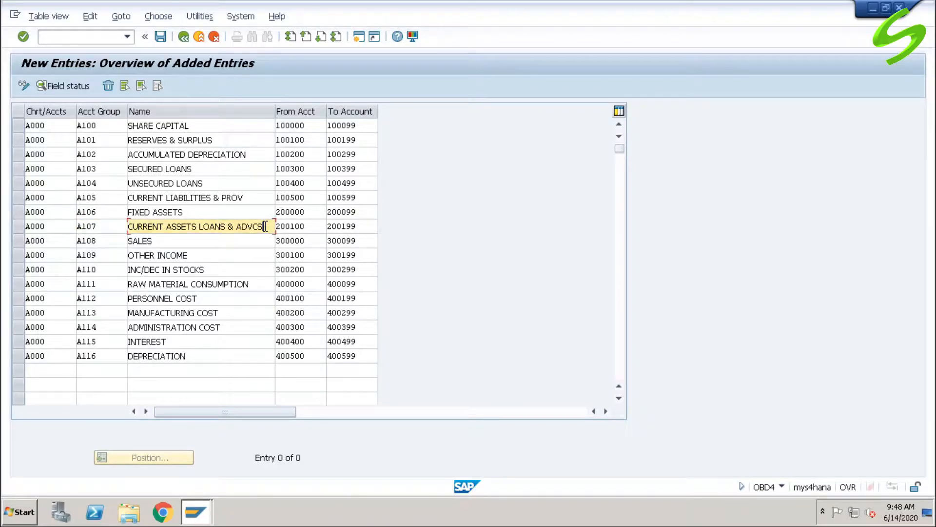
click(311, 226)
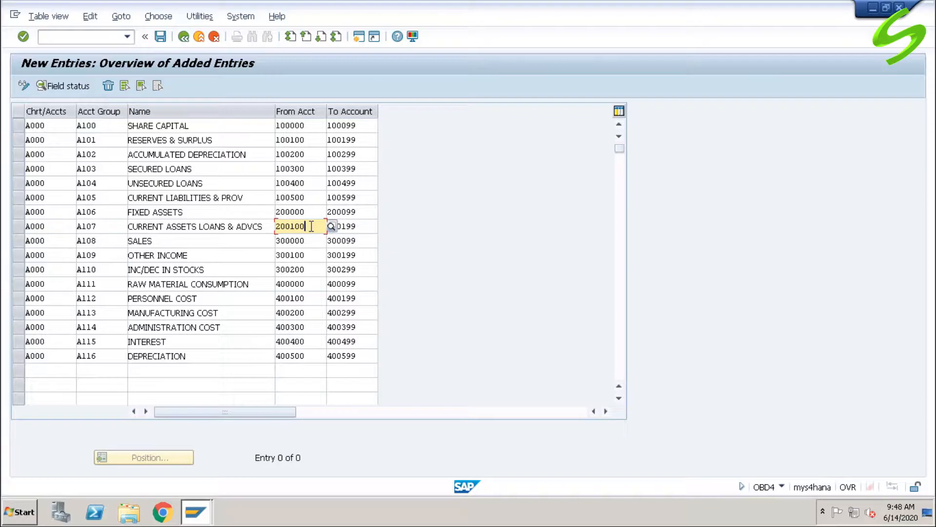
click(362, 226)
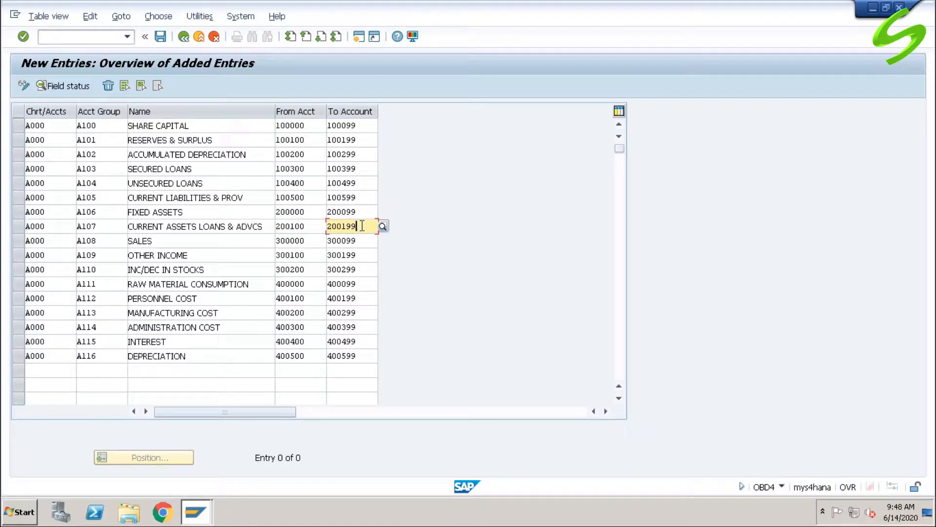
- Review the names and number ranges of the income groups A108 SALES, A109 OTHER INCOME and A110 INC/DEC IN STOCKS
click(112, 241)
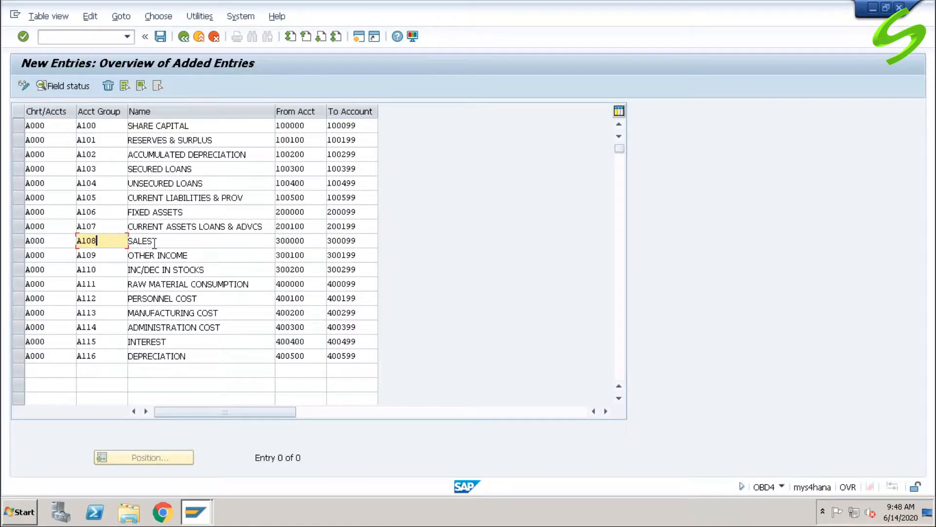
click(177, 242)
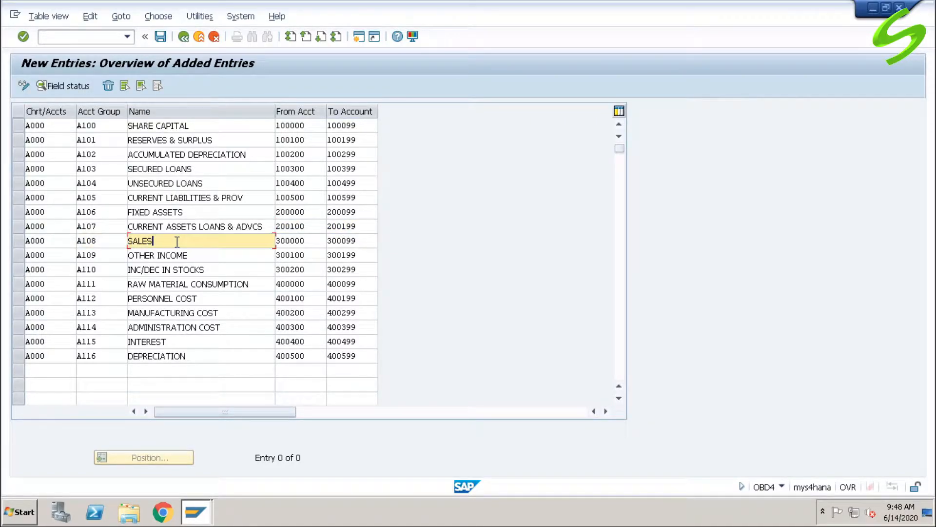
click(308, 241)
click(361, 241)
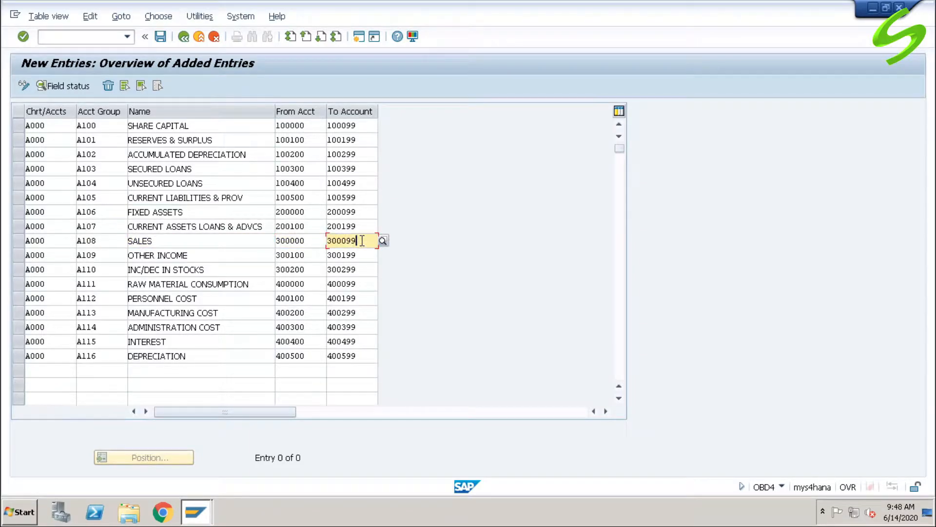
click(113, 257)
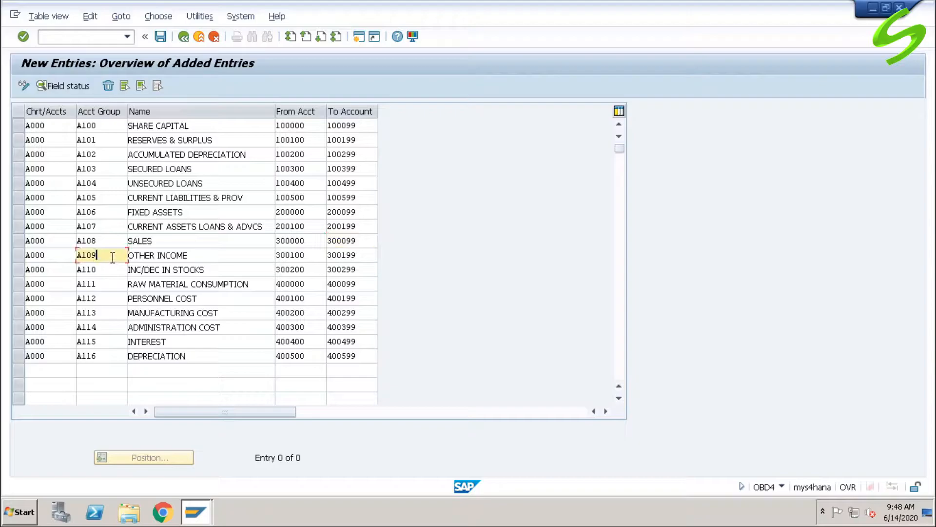
click(224, 257)
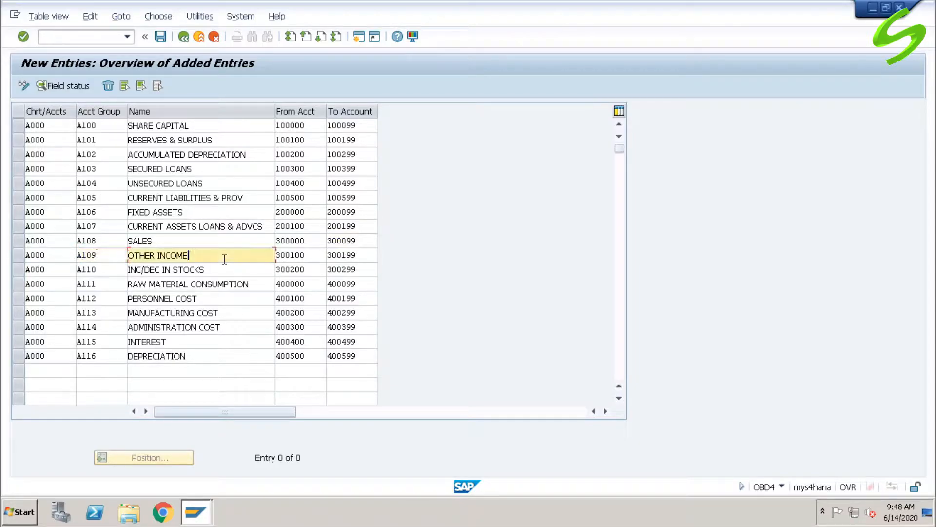
click(312, 254)
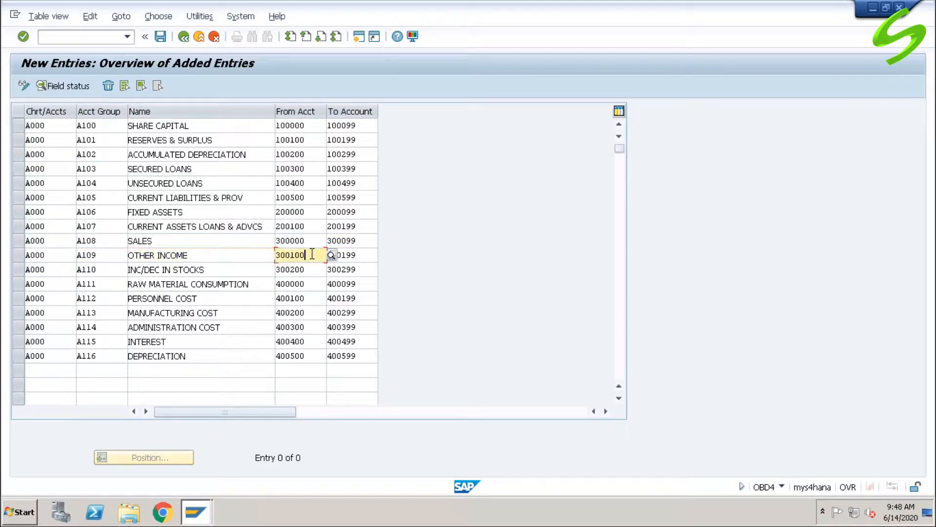
click(373, 256)
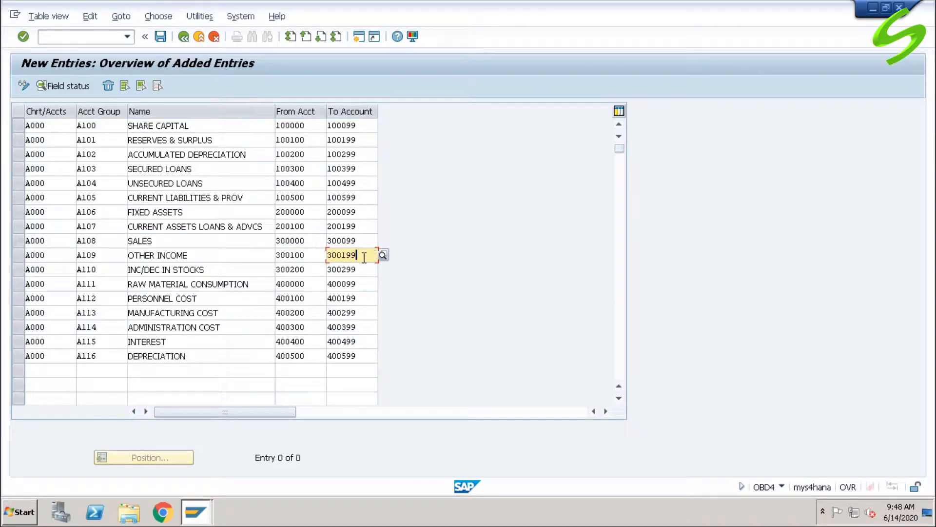
click(119, 268)
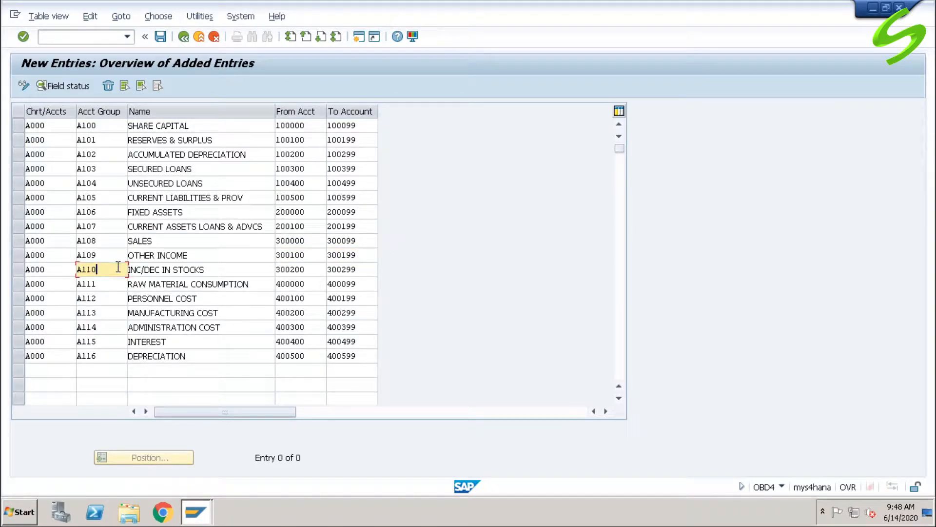
click(231, 269)
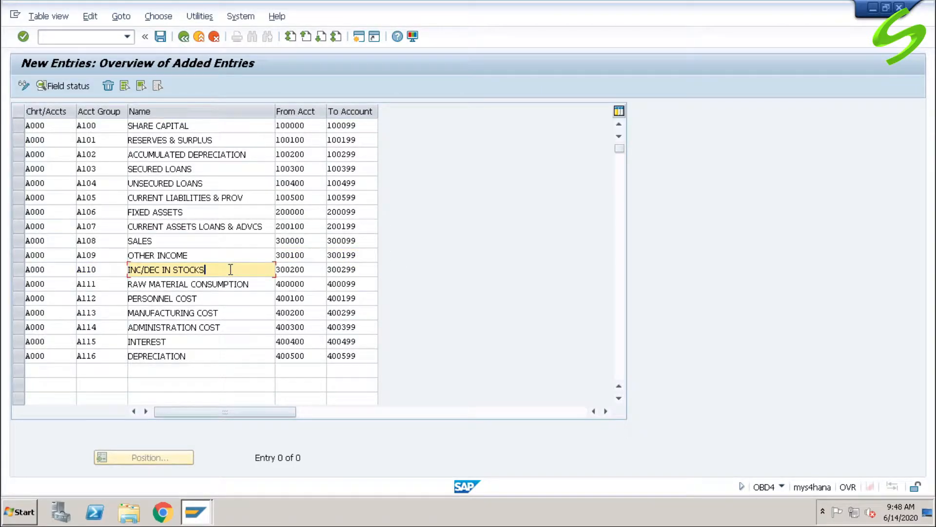
click(309, 269)
click(359, 269)
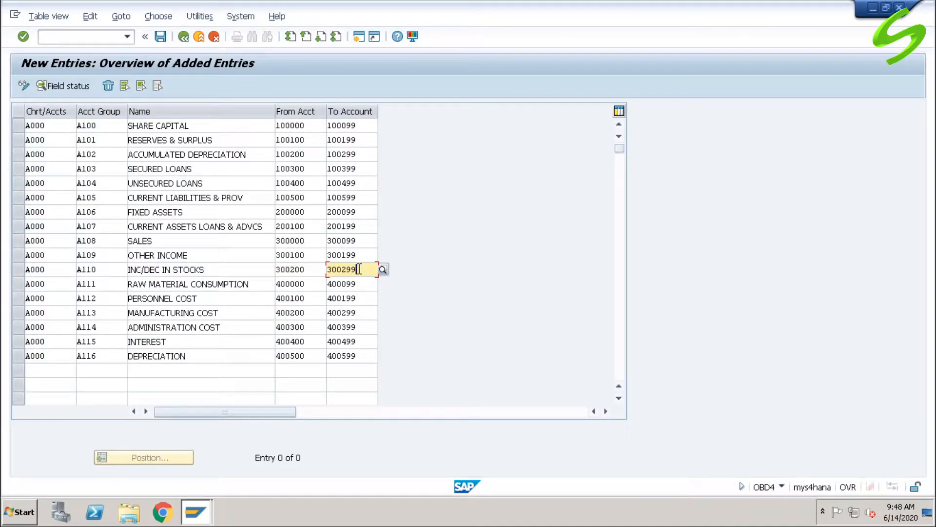
- Review the names and from/to account numbers of the expense groups A111 RAW MATERIAL CONSUMPTION and A112 PERSONNEL COST
click(109, 285)
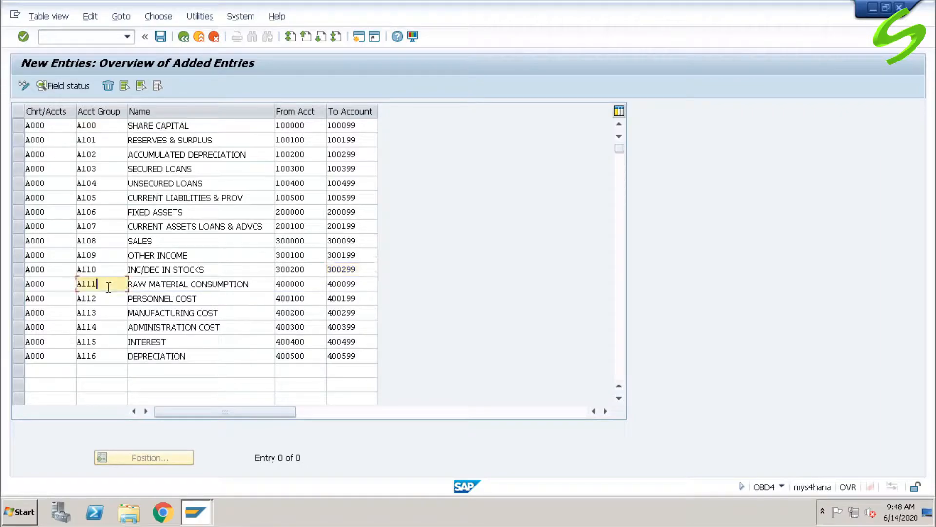
click(258, 285)
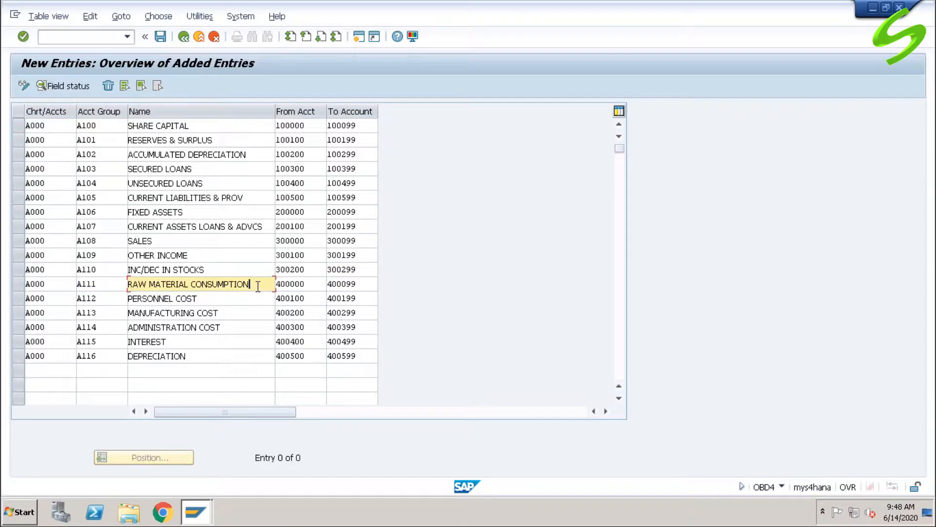
click(314, 283)
click(365, 284)
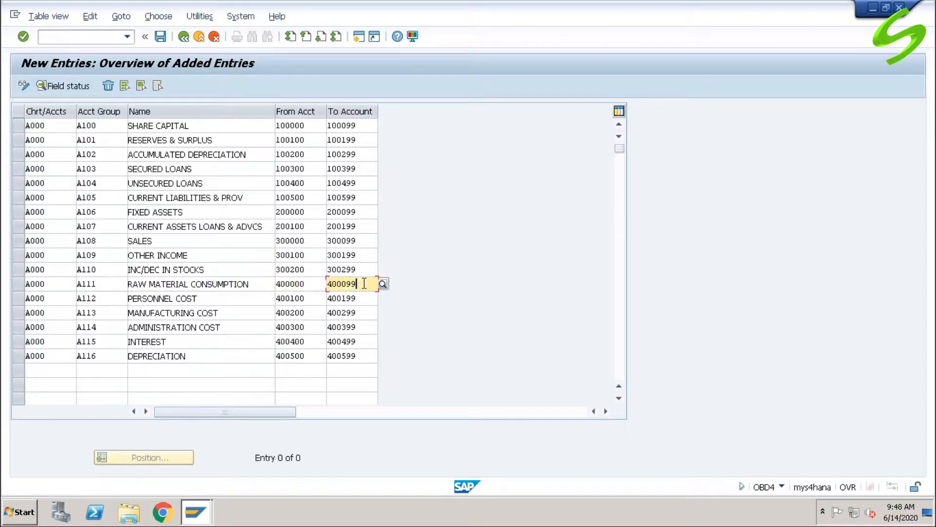
click(116, 297)
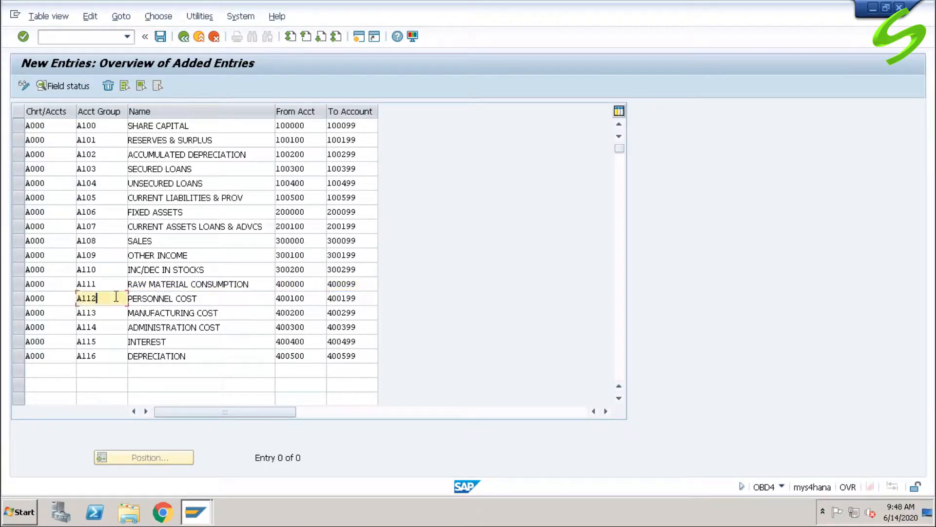
click(225, 300)
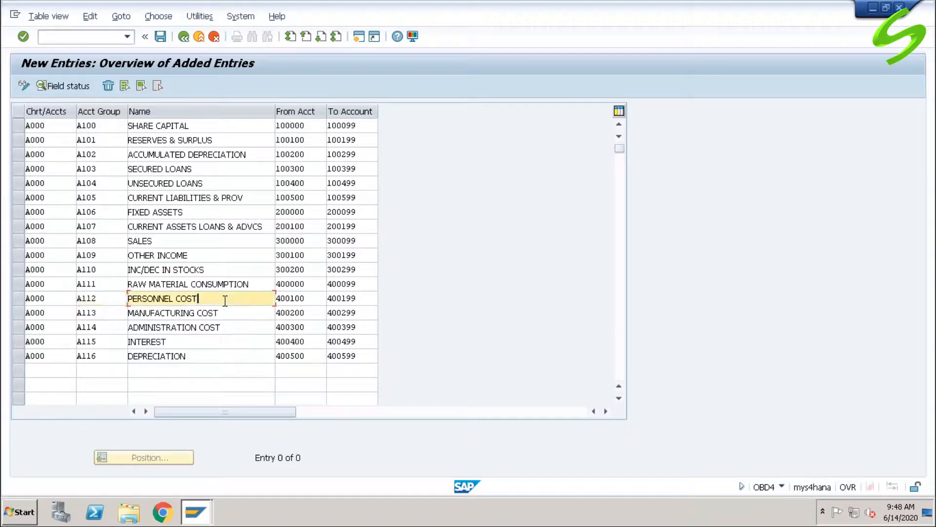
click(307, 299)
click(373, 298)
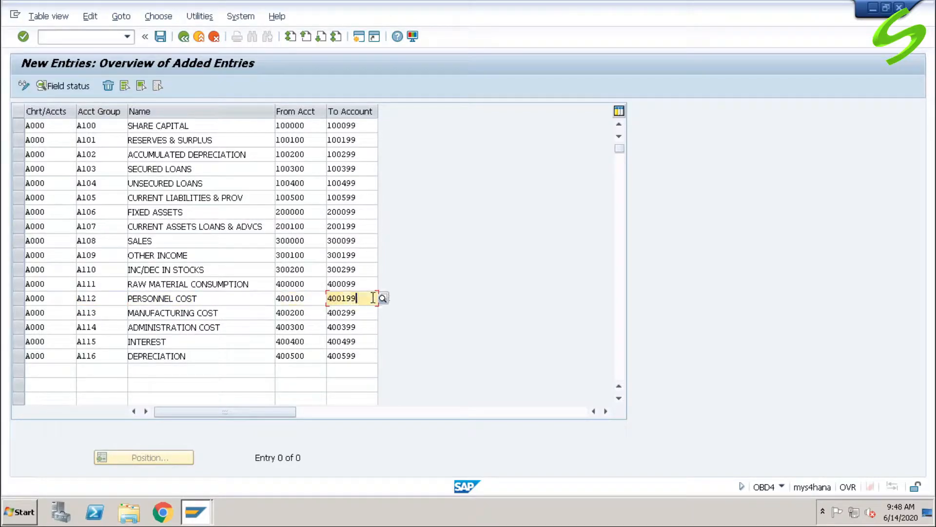
- Check the names and number ranges of the expense groups A113 MANUFACTURING COST and A114 ADMINISTRATION COST
click(110, 312)
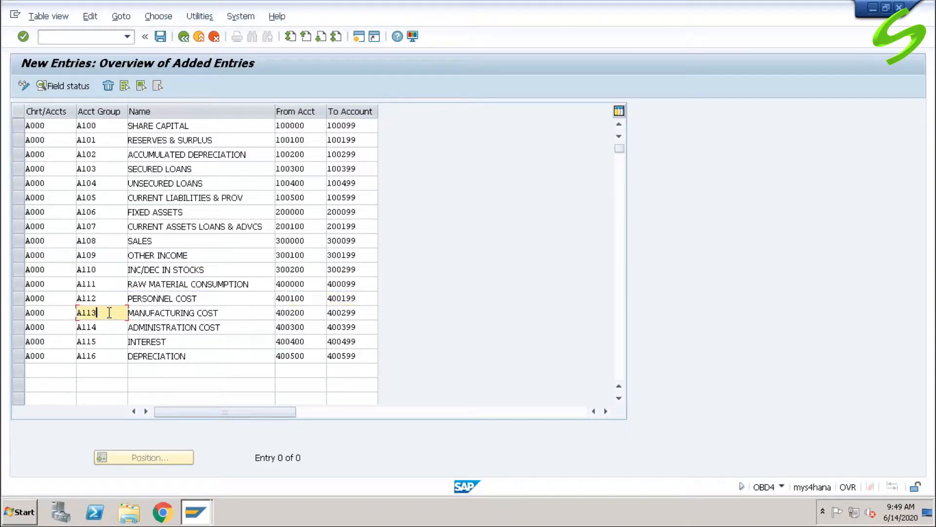
click(248, 316)
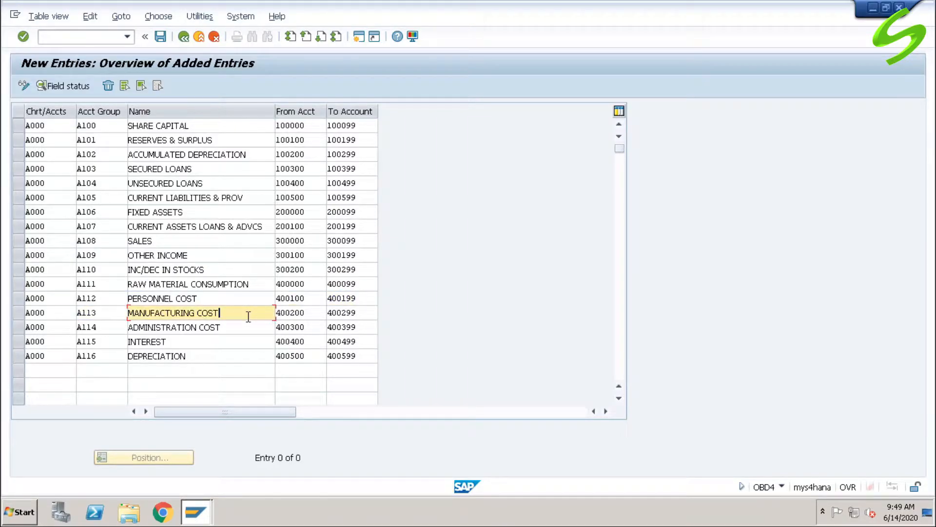
click(320, 313)
click(366, 313)
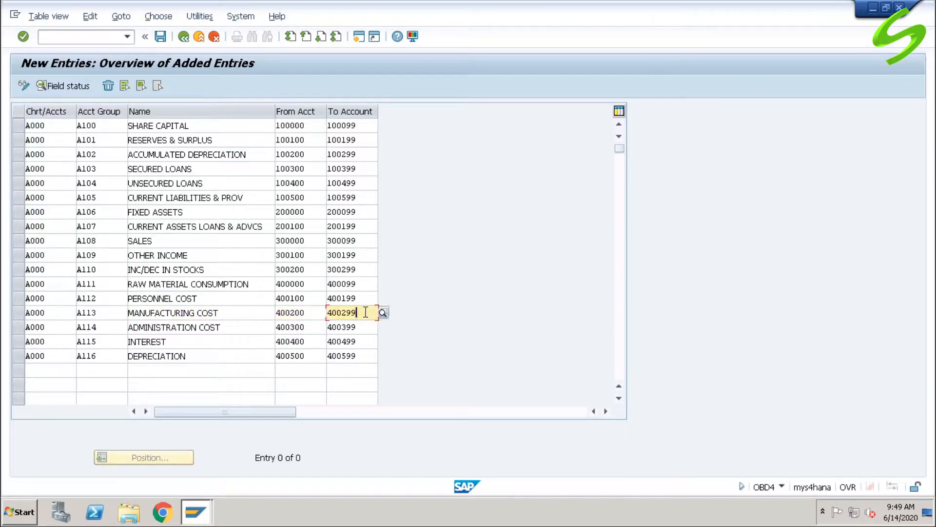
click(118, 328)
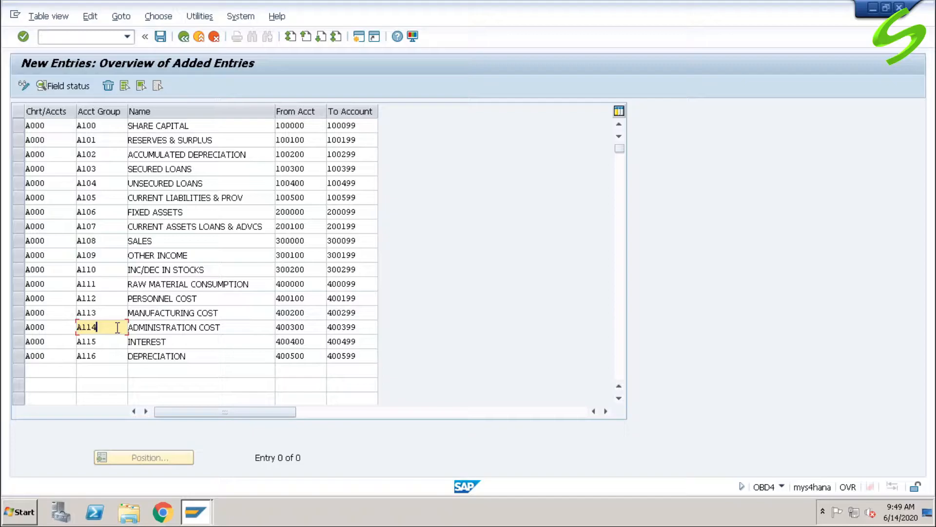
click(243, 328)
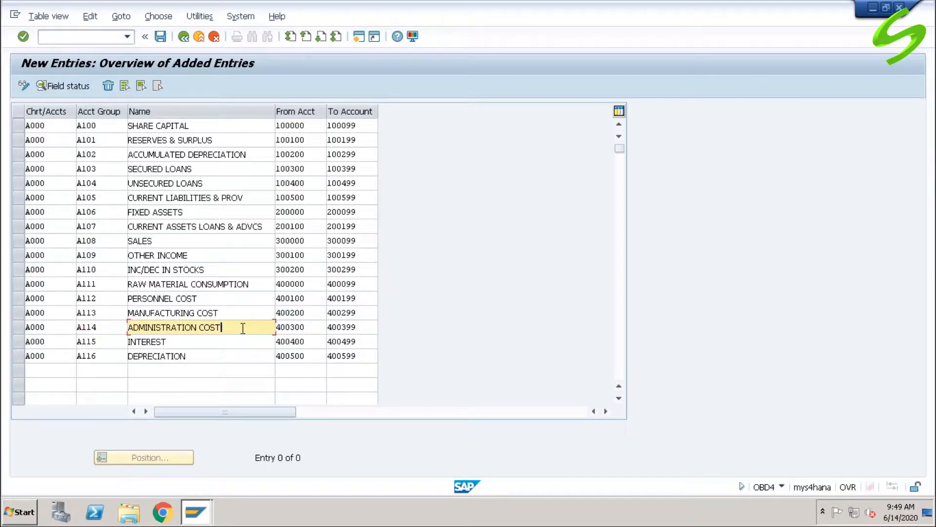
click(311, 327)
click(363, 327)
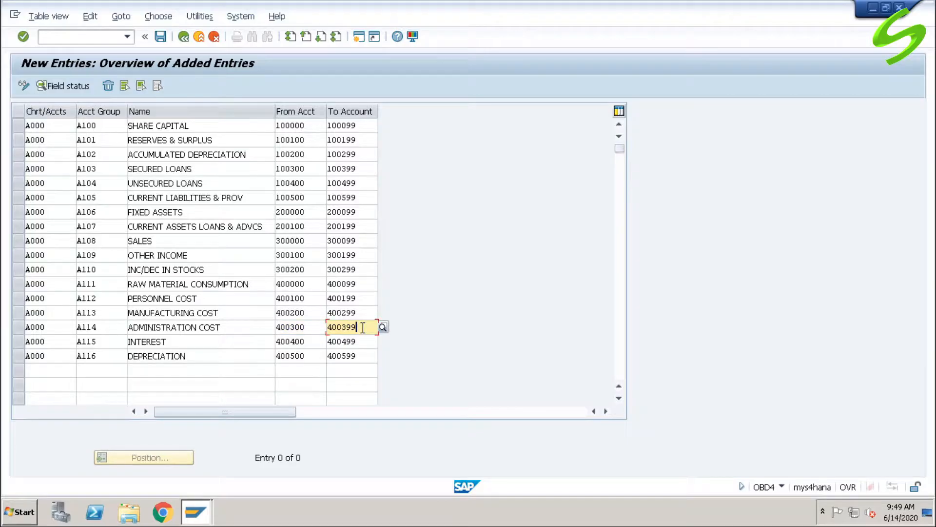
- Check the codes, names and from/to account numbers of the groups A115 INTEREST and A116 DEPRECIATION
click(115, 344)
click(229, 341)
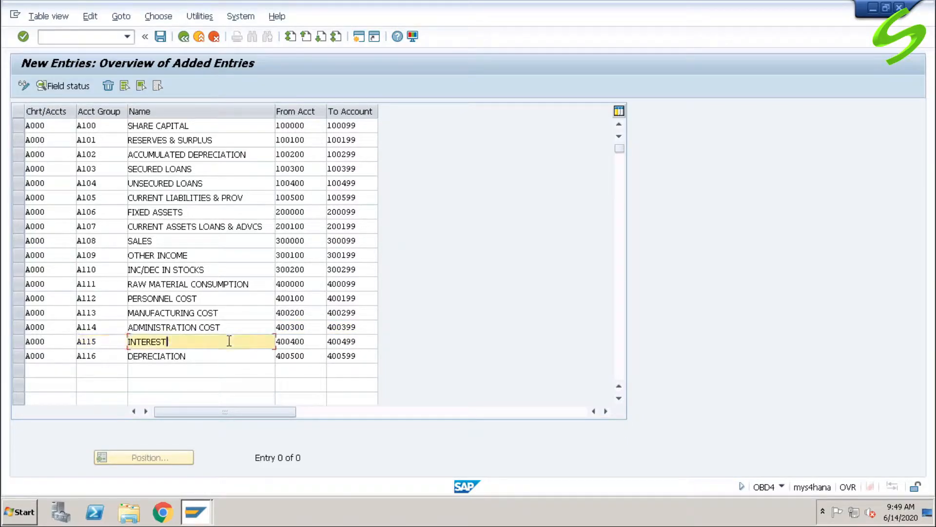
click(314, 341)
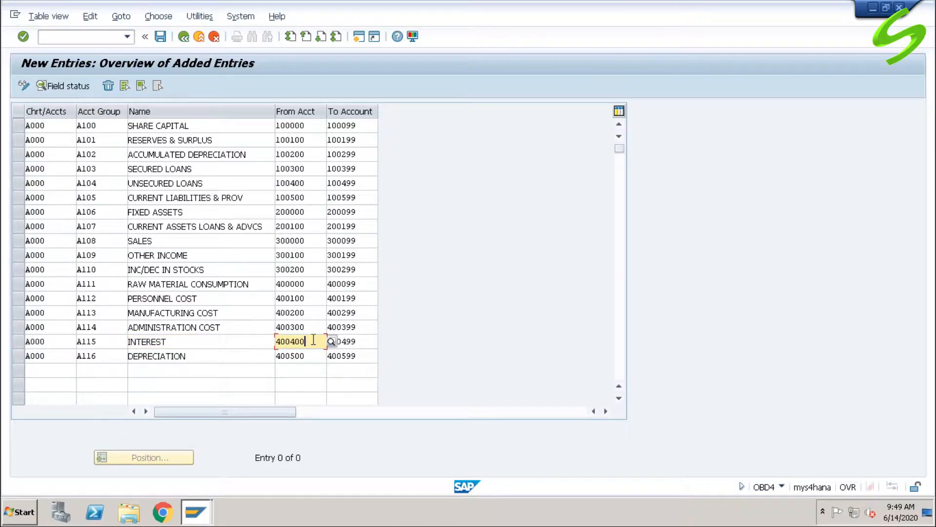
click(362, 342)
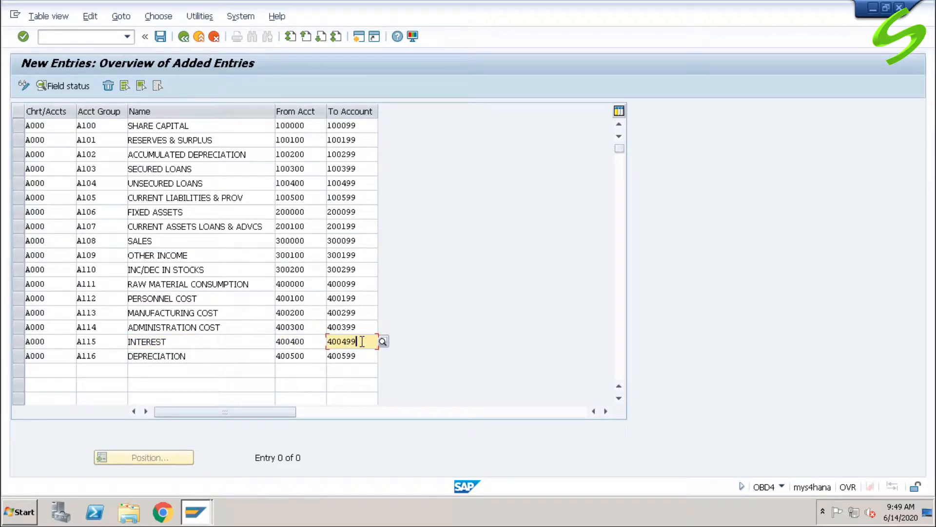
click(113, 356)
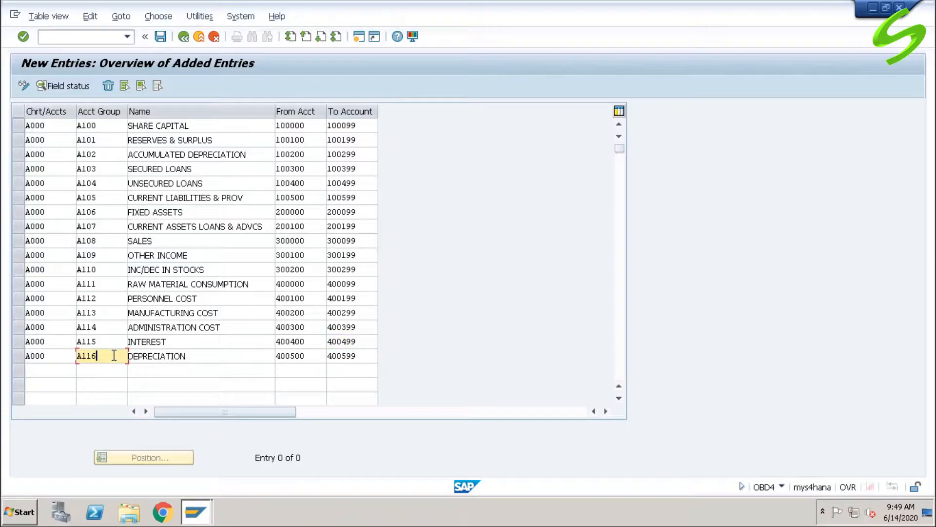
click(213, 356)
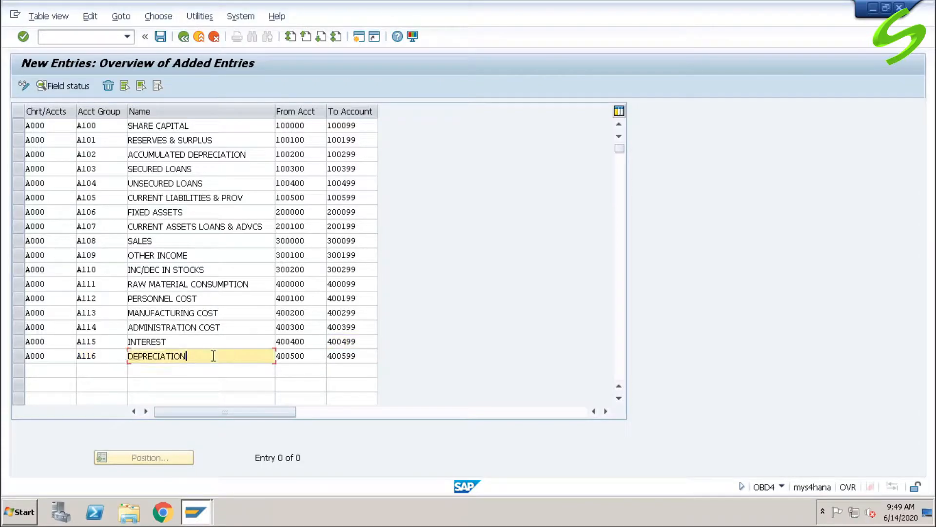
click(311, 355)
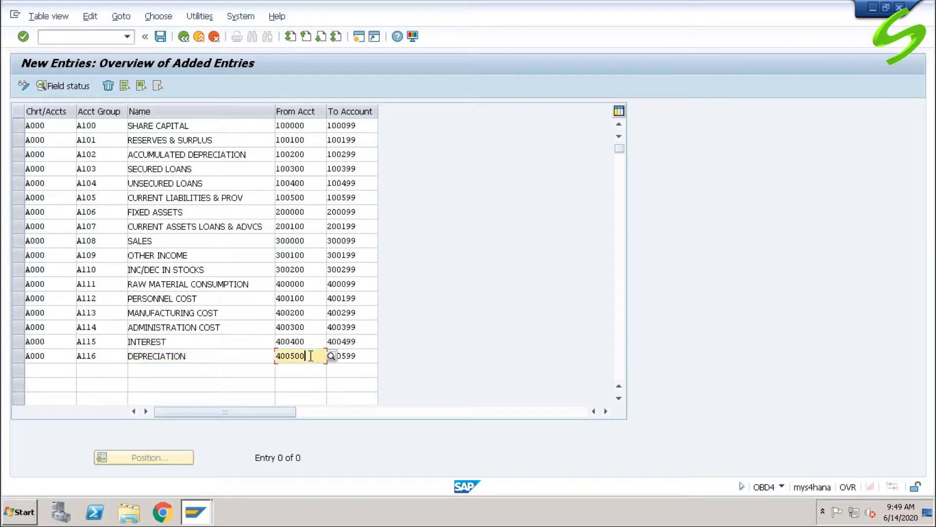
click(366, 356)
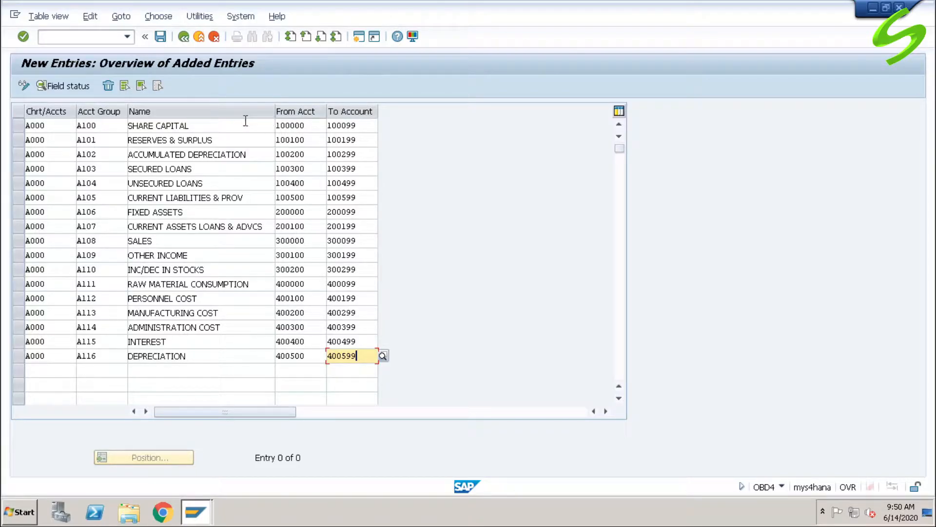
- Validate the new account group entries and save them to customizing request A4HK901097
key(Return)
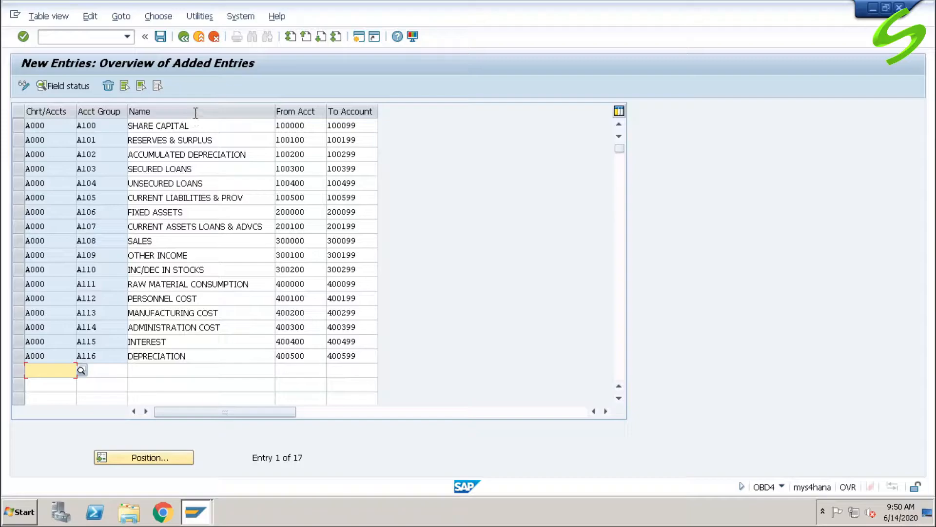
click(161, 37)
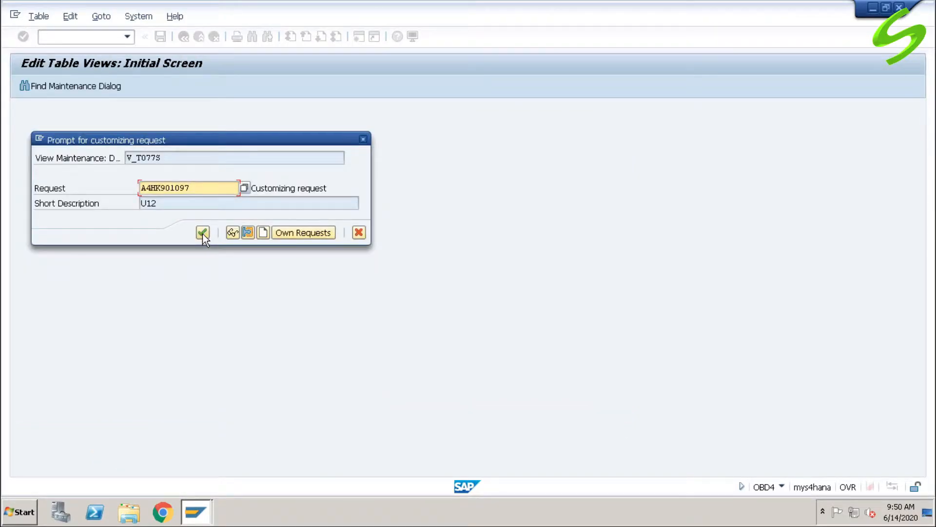
click(203, 233)
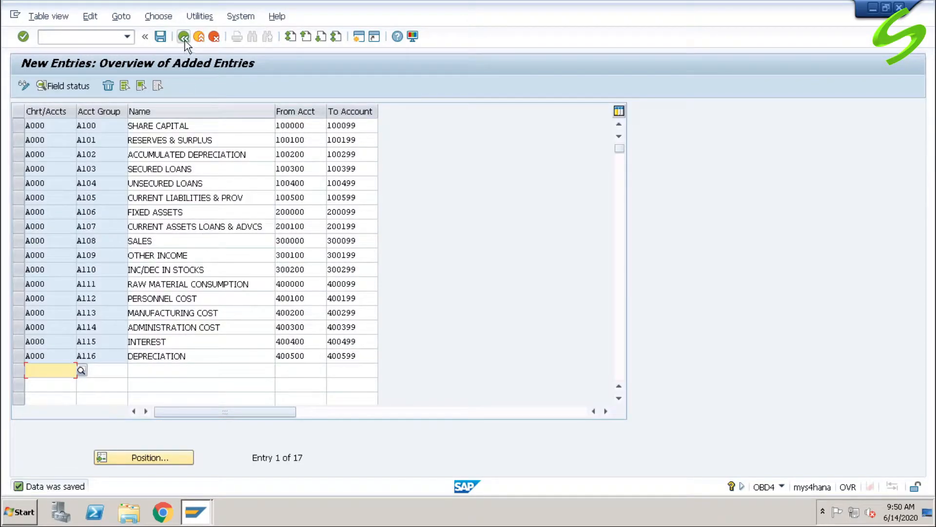
- Return to the G/L account groups overview, position it at chart of accounts A000 and open the field status of group A101 RESERVES & SURPLUS
click(185, 38)
click(175, 458)
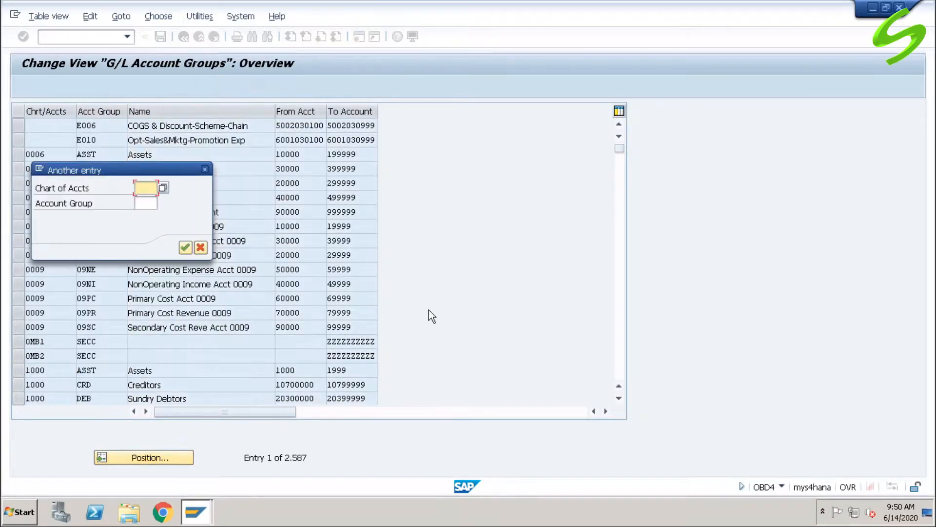
text(A000)
key(Return)
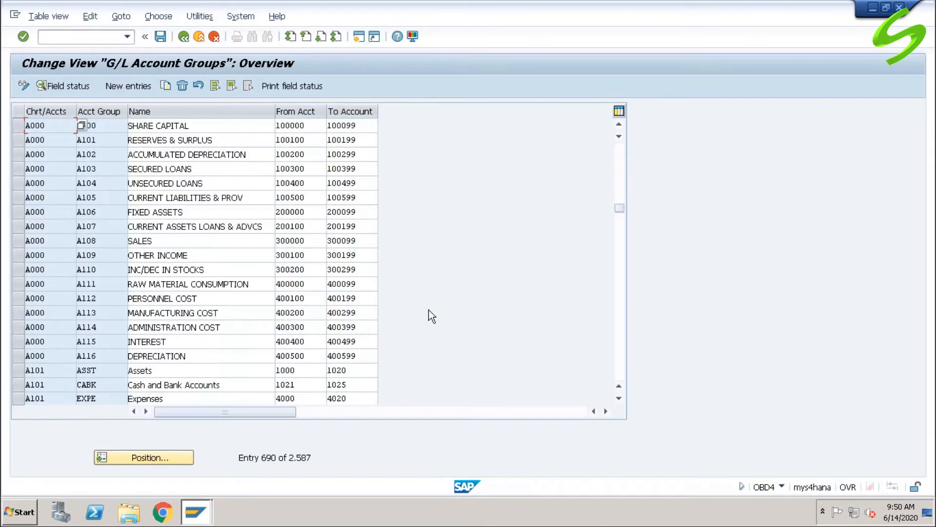
click(116, 126)
click(19, 142)
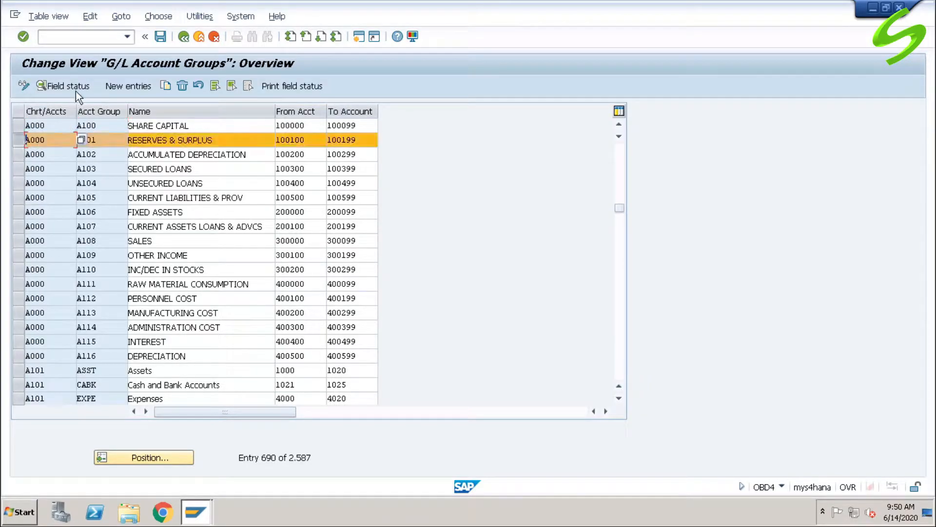
click(72, 88)
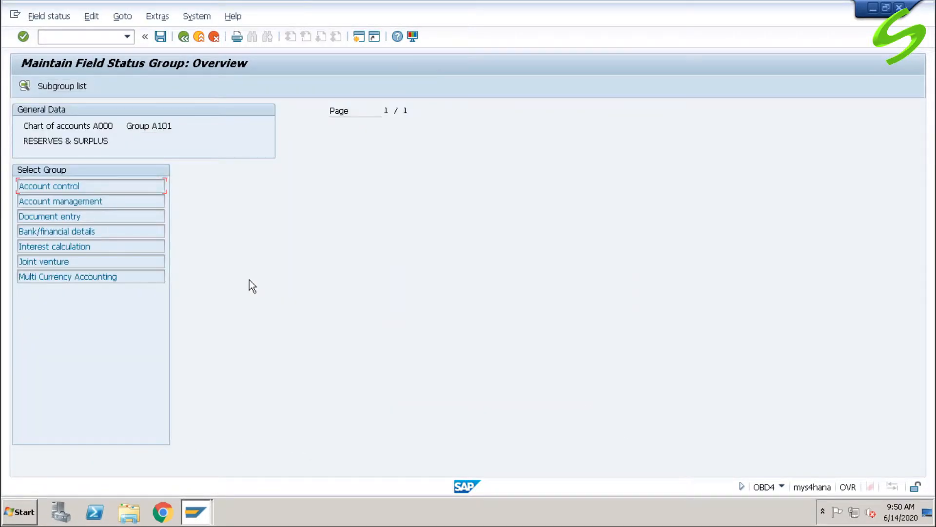
- Review the Account control, Account management and Document entry field settings of group A101, including Field status group
double_click(94, 187)
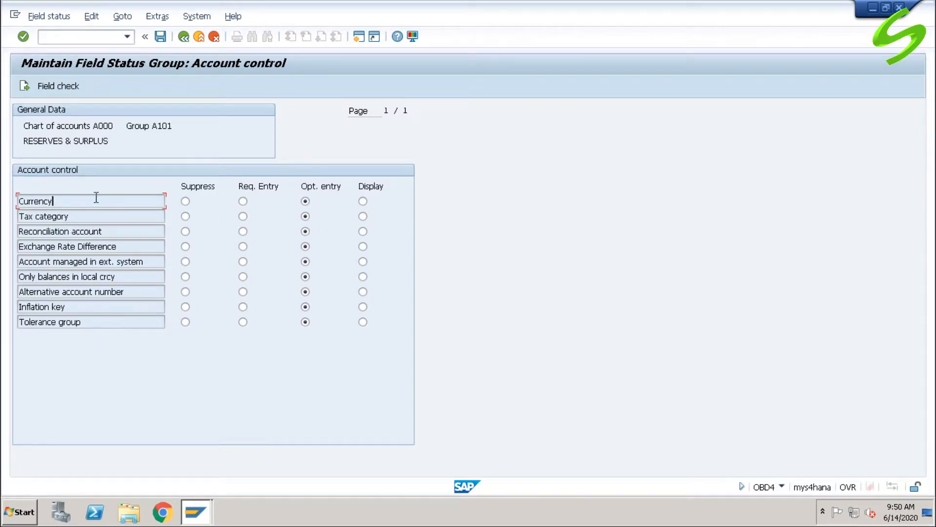
click(24, 87)
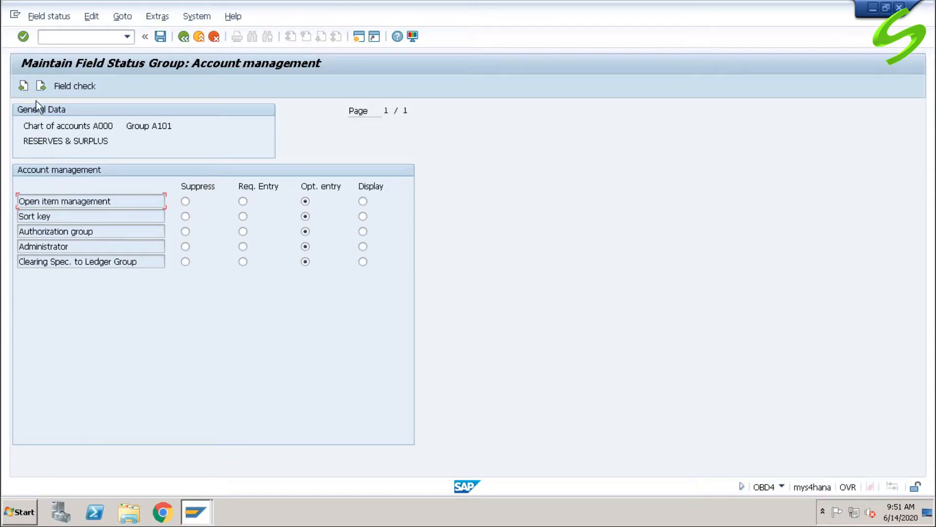
click(40, 87)
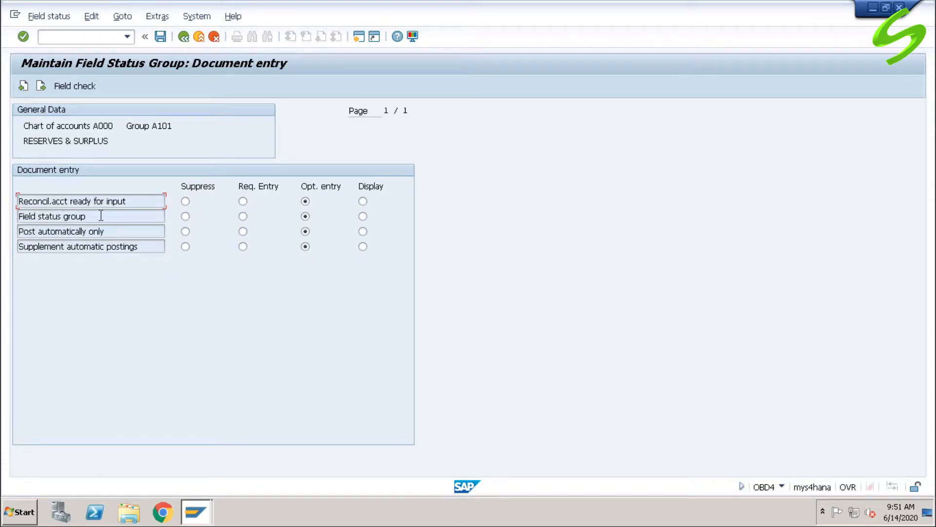
drag(88, 216, 20, 216)
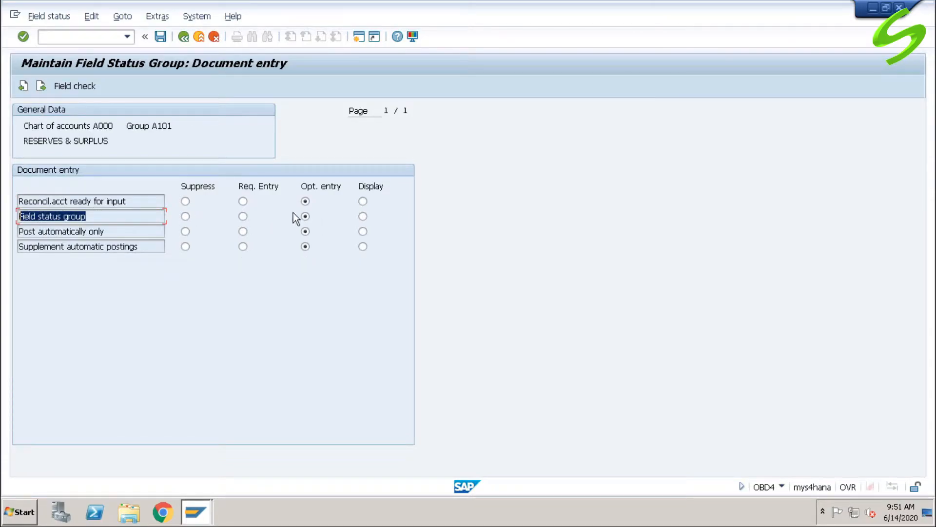
click(23, 87)
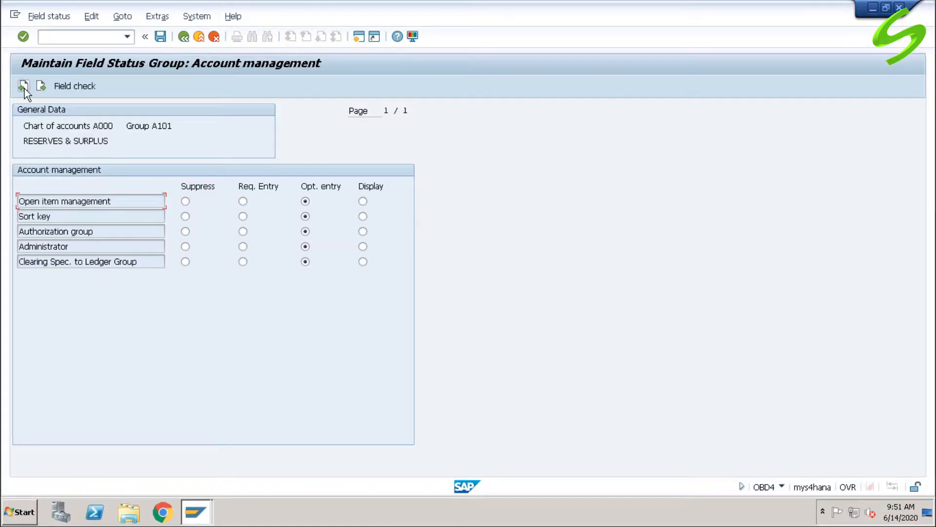
click(24, 87)
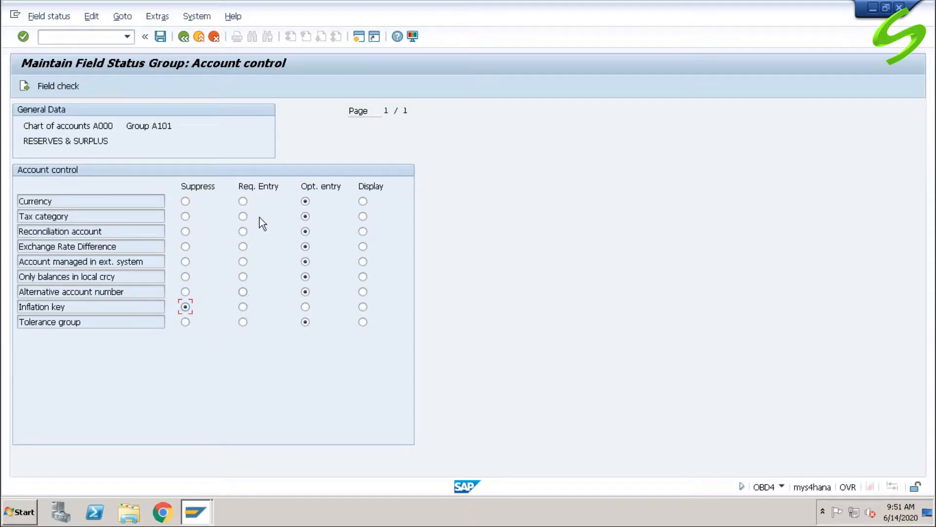
- For group A101, suppress Inflation key, set Tolerance group to display and Sort key to required entry, and save the field status
click(363, 322)
click(25, 85)
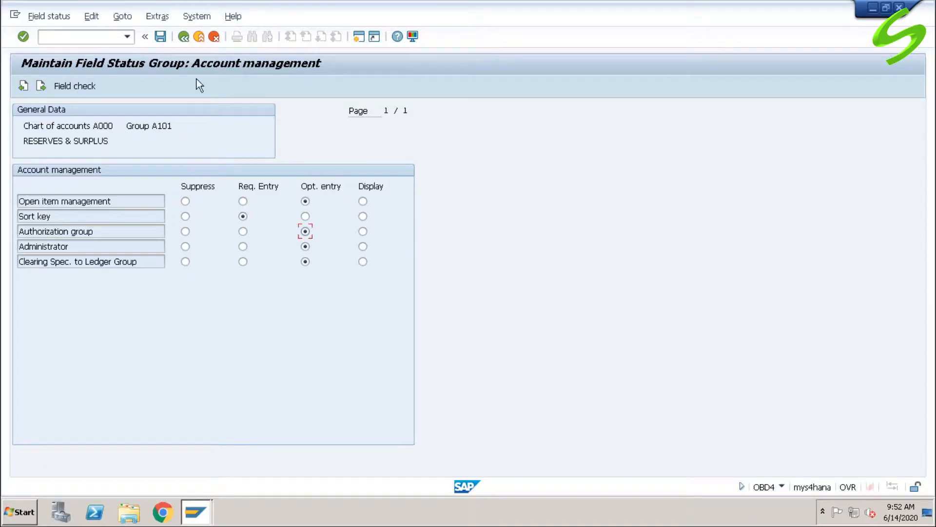
click(161, 37)
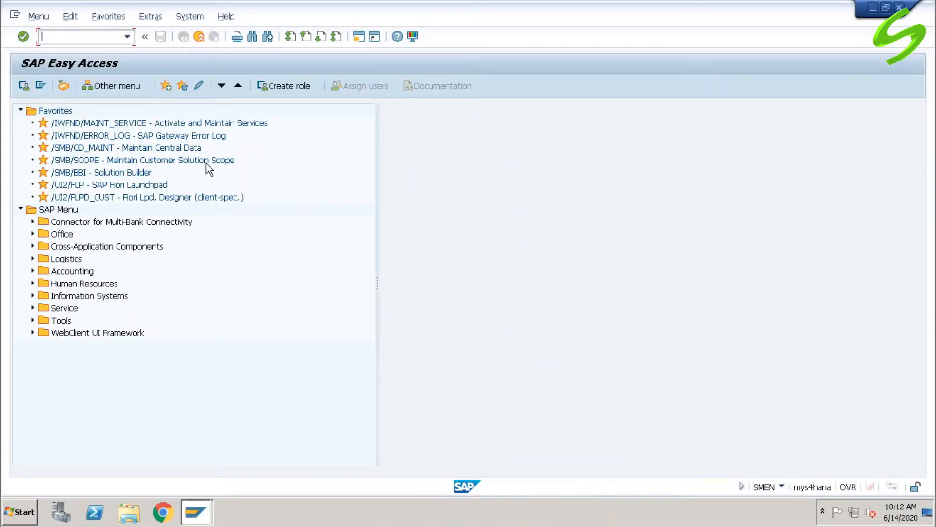
- Open central G/L account maintenance with transaction FS00
text(fs00)
key(Return)
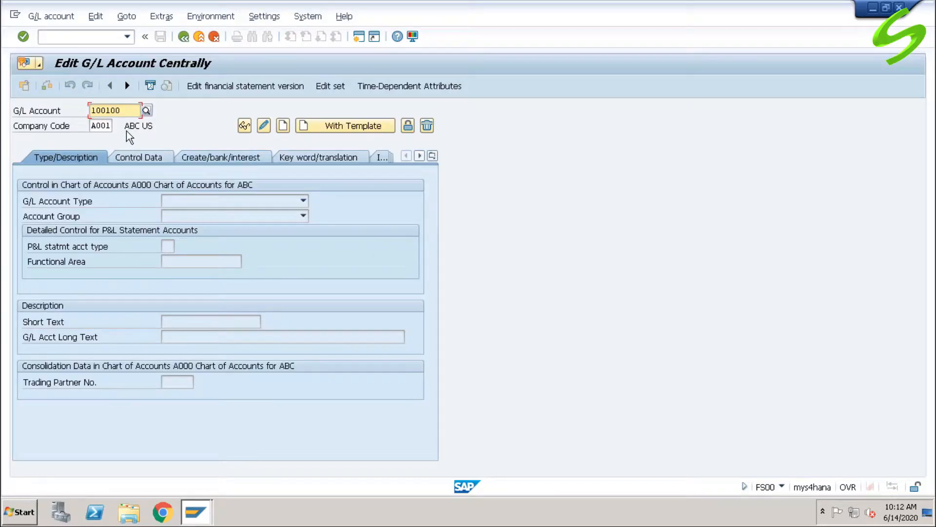
- Try to create G/L account 100100 centrally for company code A001
drag(128, 109, 58, 113)
text(100100)
key(Tab)
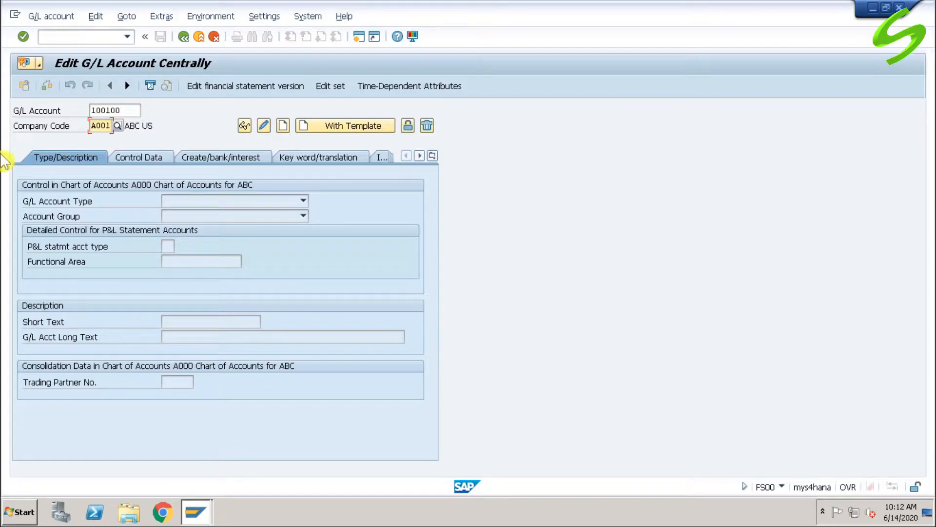
drag(90, 126, 206, 107)
click(199, 125)
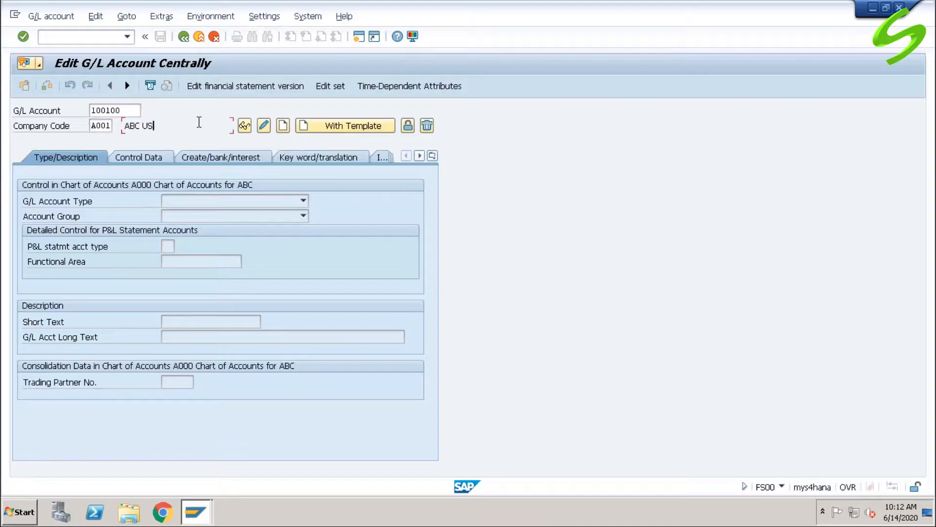
click(283, 126)
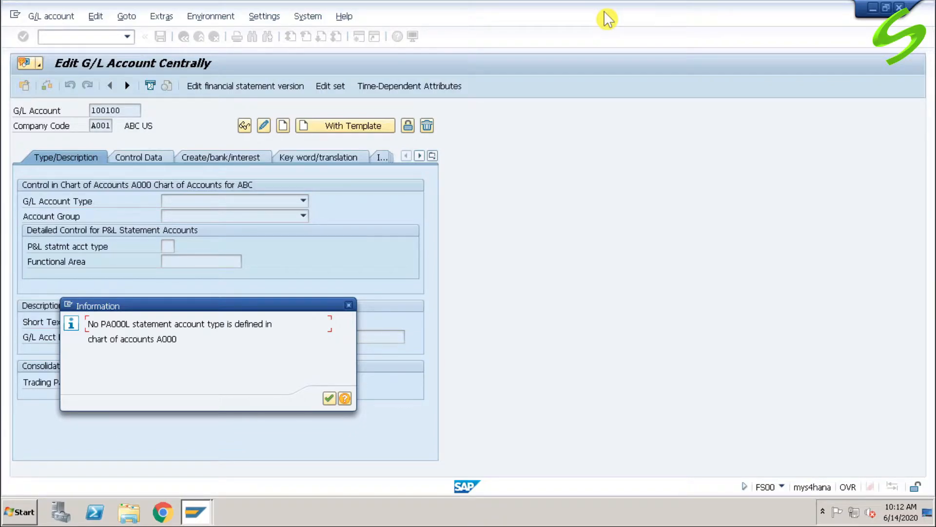
key(Return)
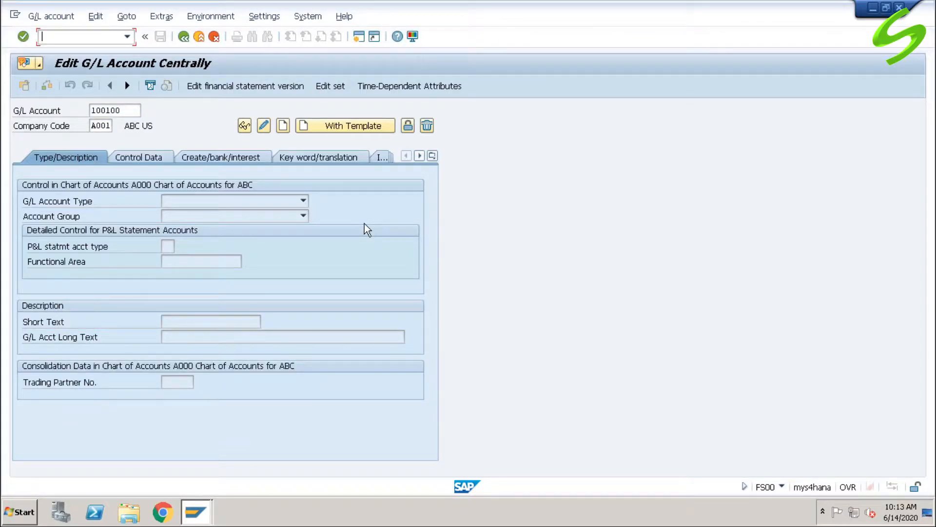
- Open the SAP Reference IMG with transaction SPRO
text(/nspro)
key(Return)
click(73, 87)
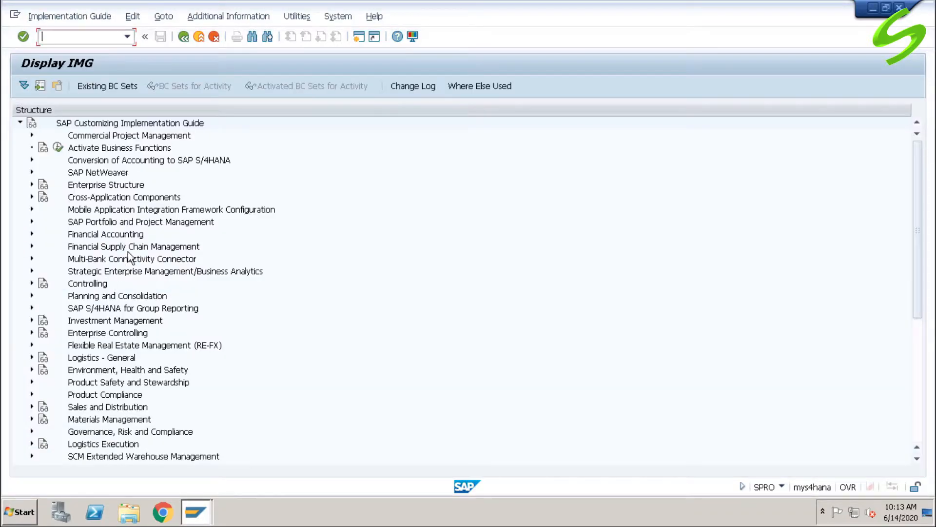
- Open Define Retained Earnings Account within the General Ledger Accounting G/L account preparations for chart of accounts A000
click(32, 234)
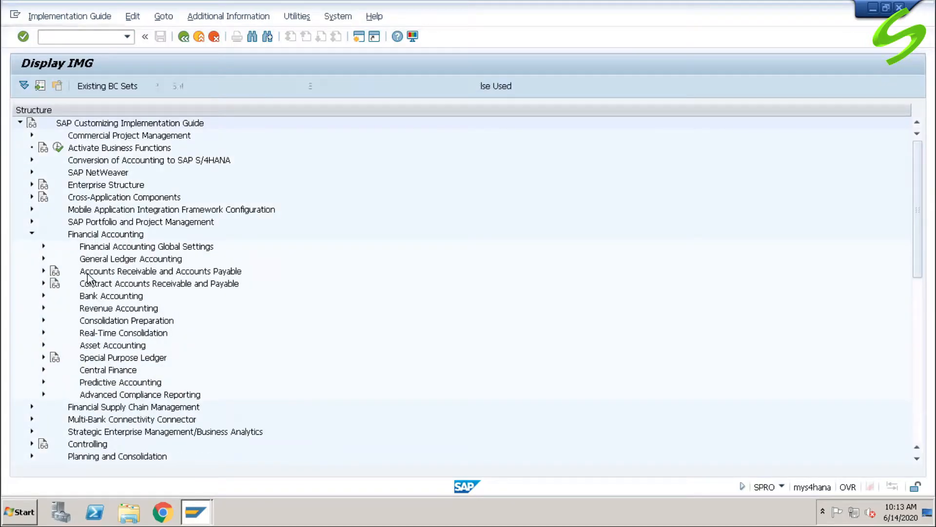
click(43, 258)
click(55, 270)
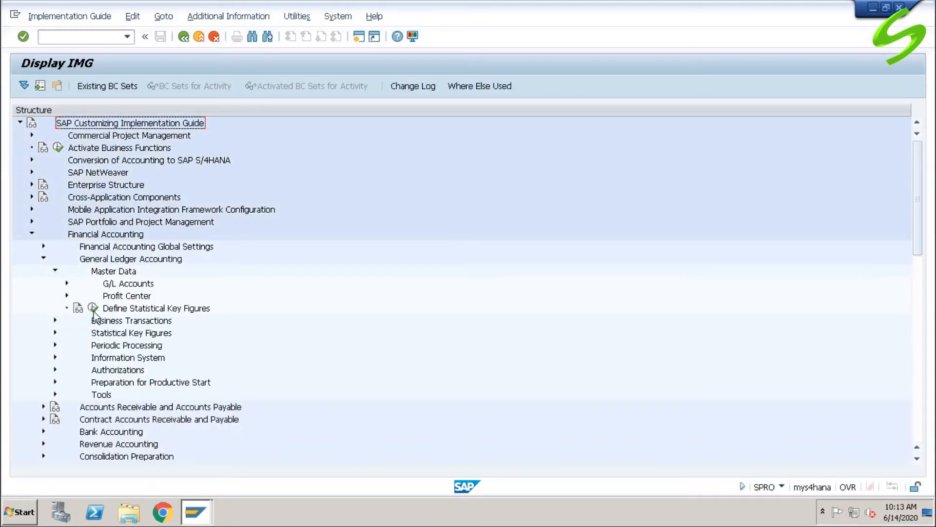
click(67, 284)
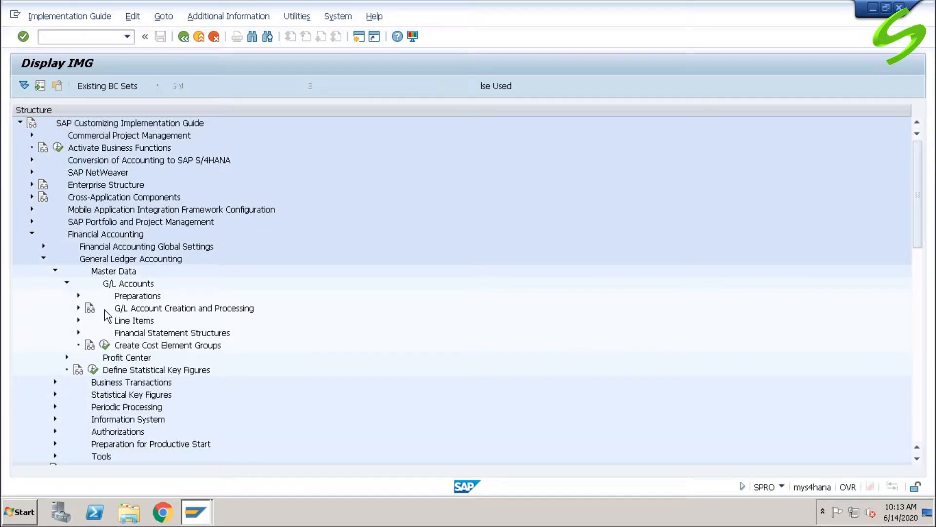
click(78, 296)
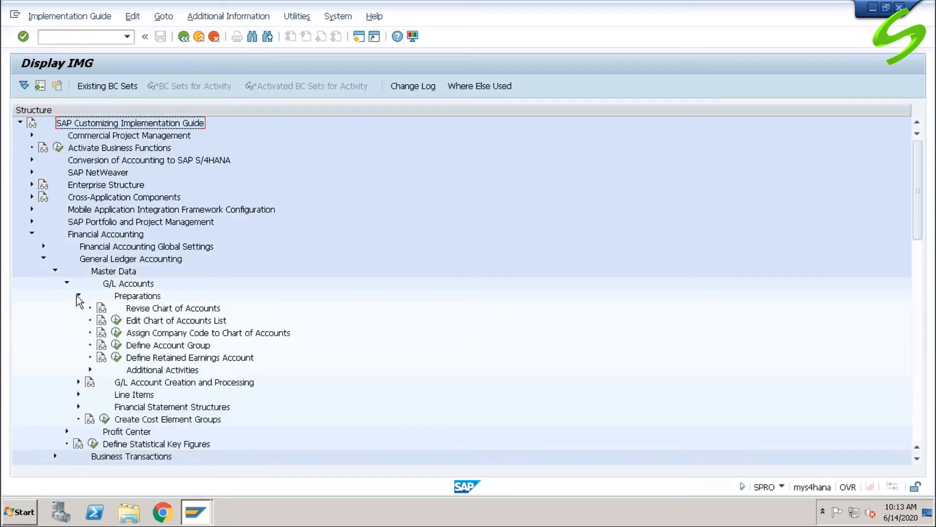
click(168, 359)
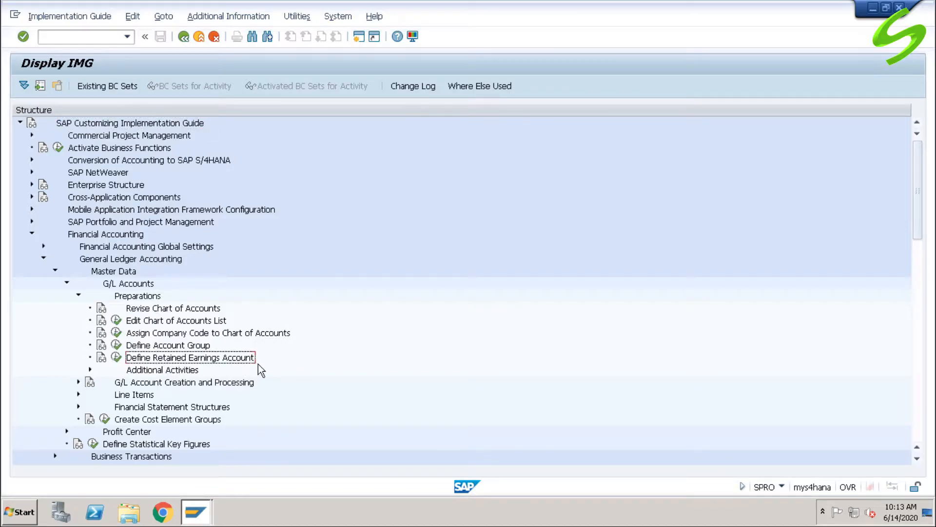
click(117, 359)
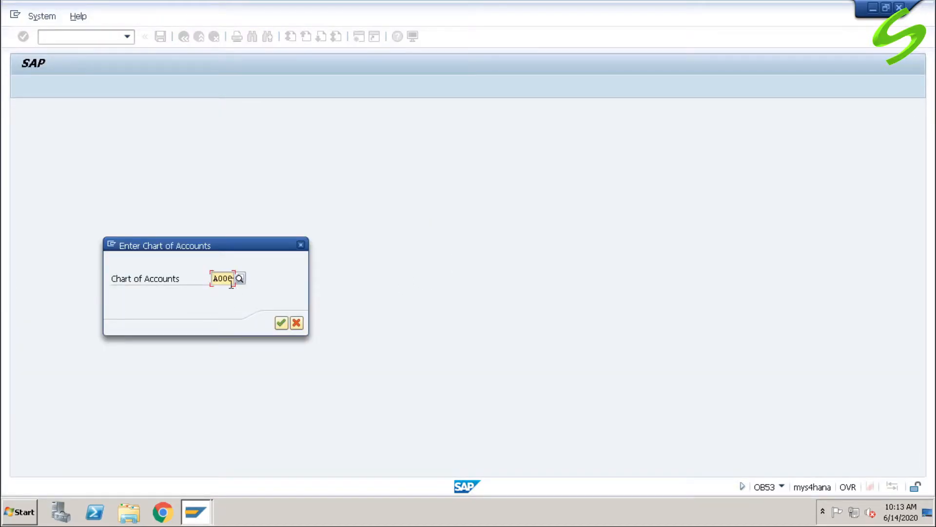
click(281, 323)
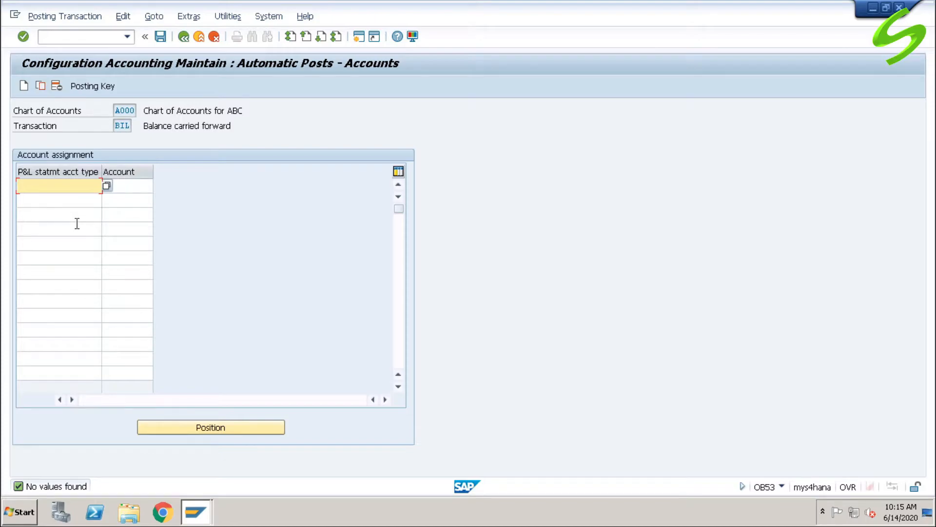
- Assign account 100100 to P&L statement account type X and save the assignment in the proposed customizing request
text(X)
key(Tab)
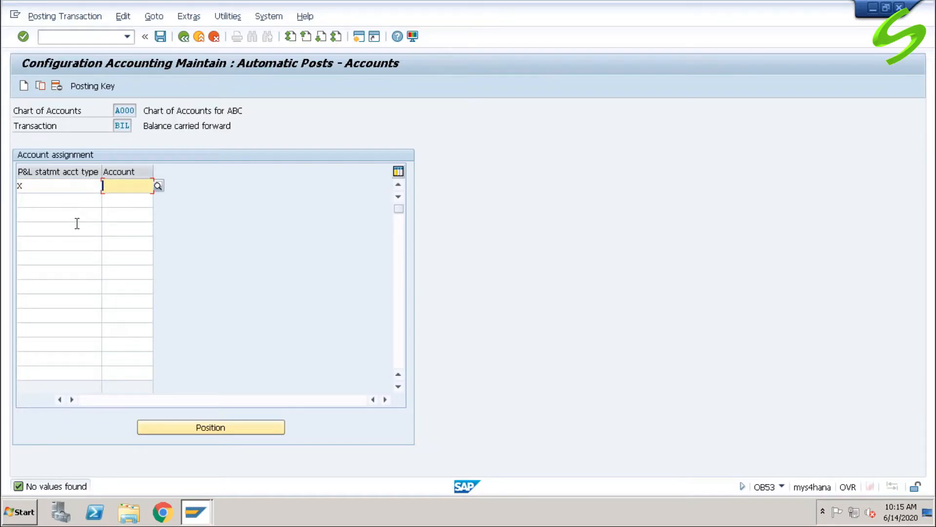
text(100100)
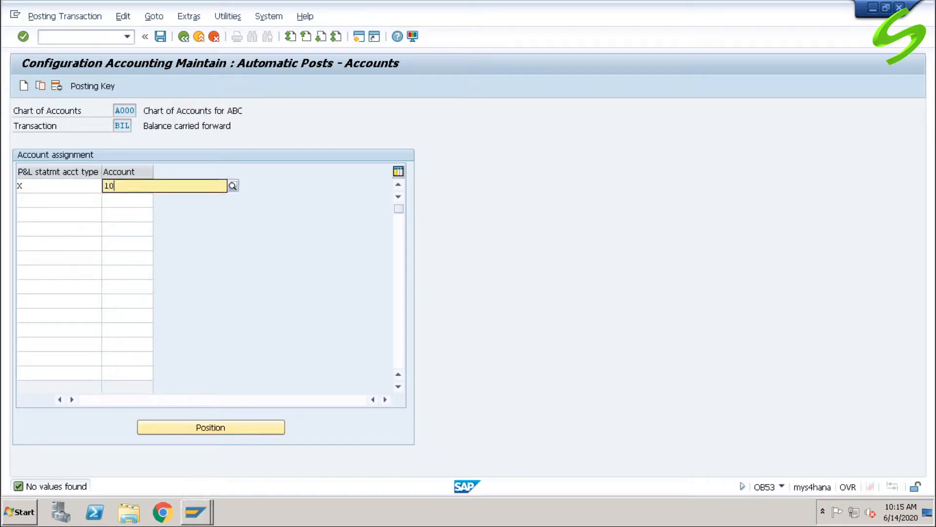
key(Return)
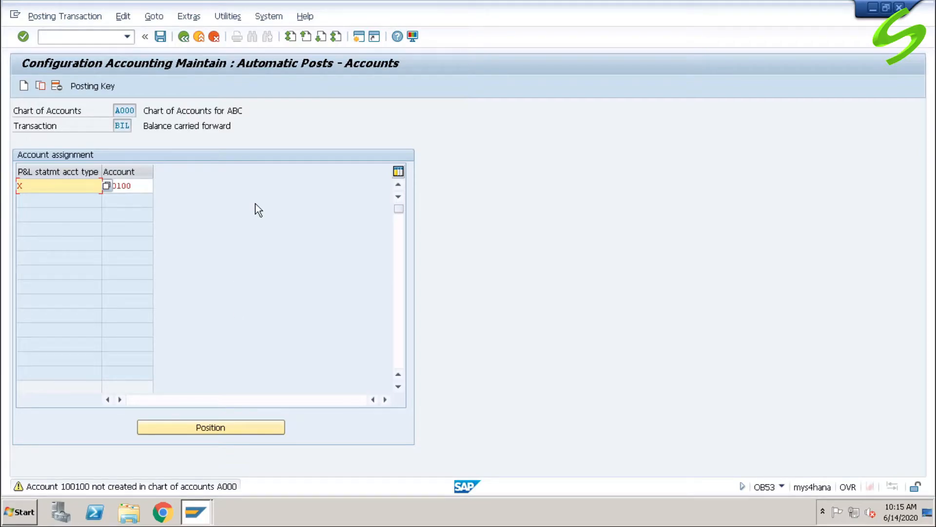
key(Return)
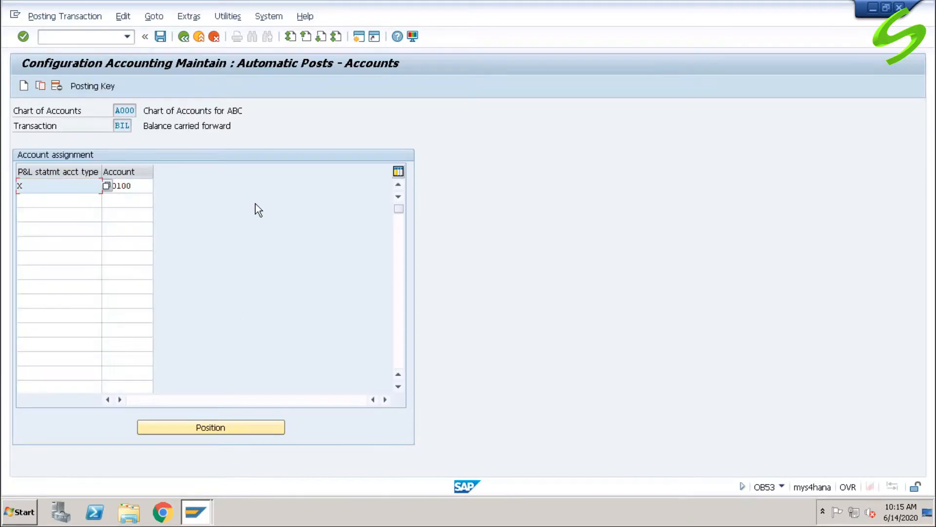
click(163, 36)
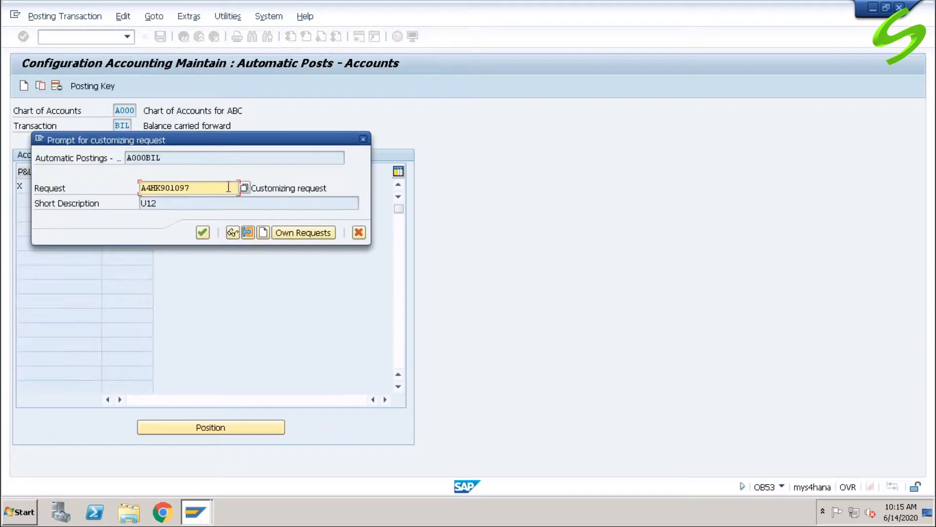
click(202, 233)
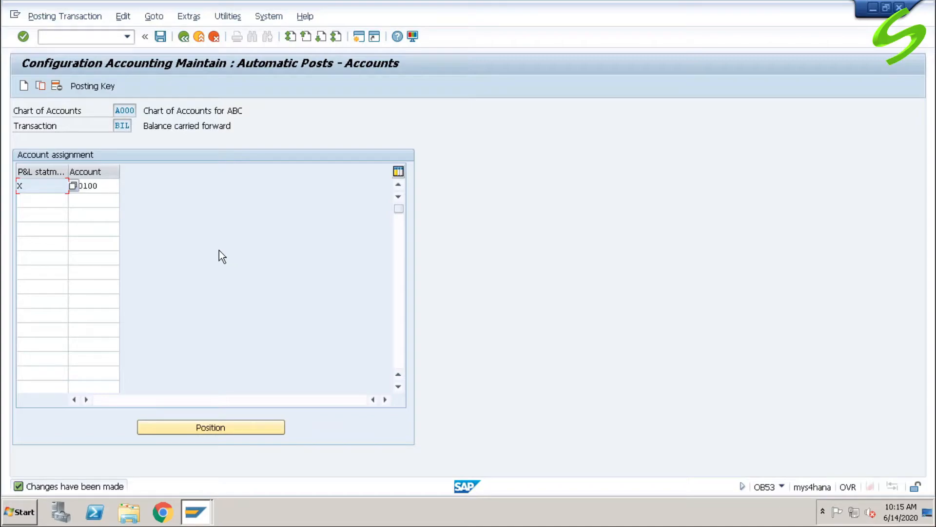
- Return to transaction FS00 and retry creating G/L account 100100 for company code A001
text(/nfp)
key(BackSpace)
text(s00)
key(Return)
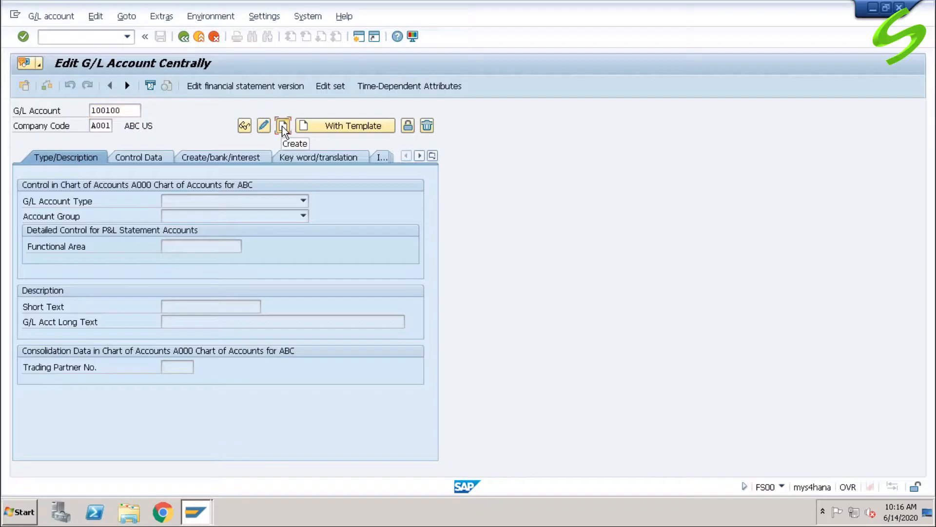
click(283, 125)
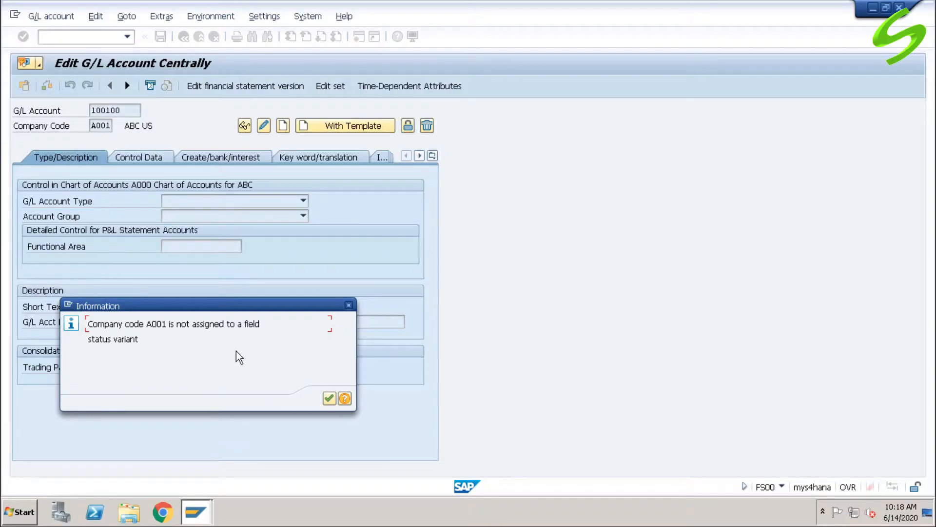
click(330, 398)
- Open the company code global data with transaction OBY6, position at A001 and show its details
click(42, 36)
text(/noby6)
key(Return)
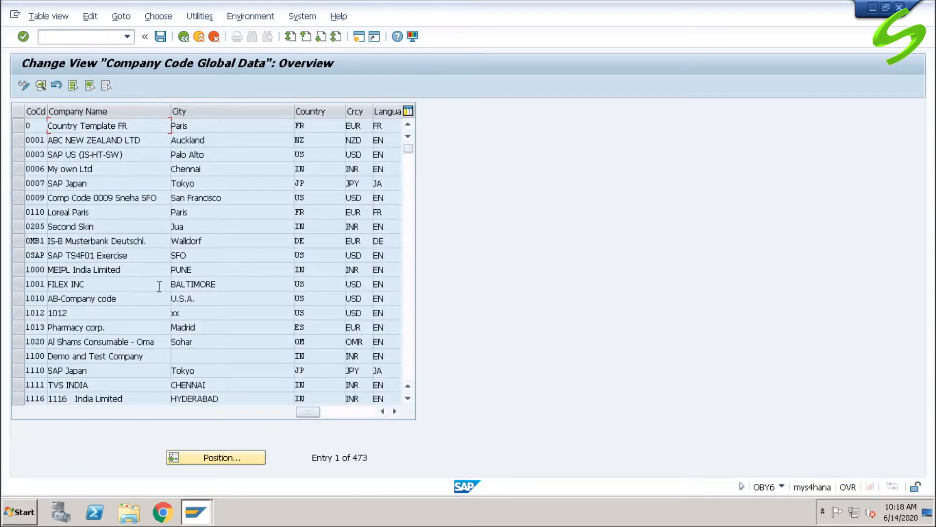
click(216, 466)
text(a001)
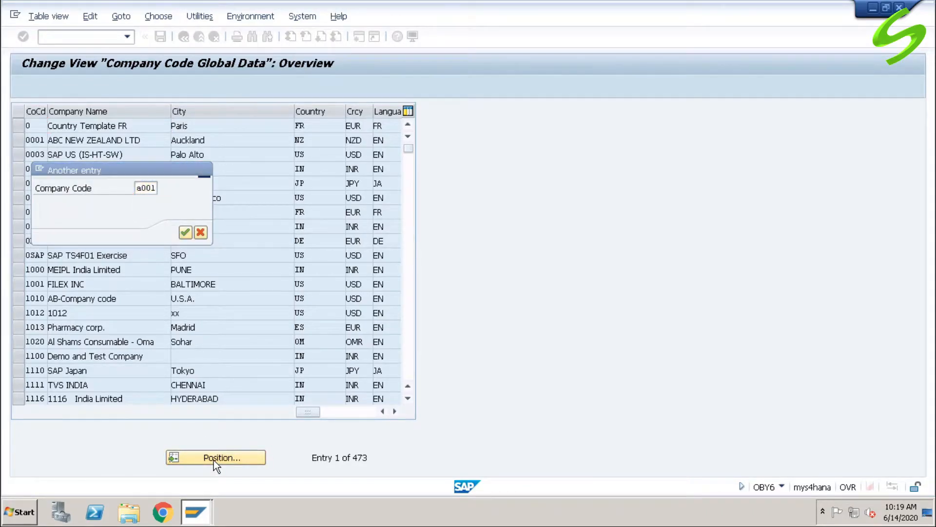
key(Return)
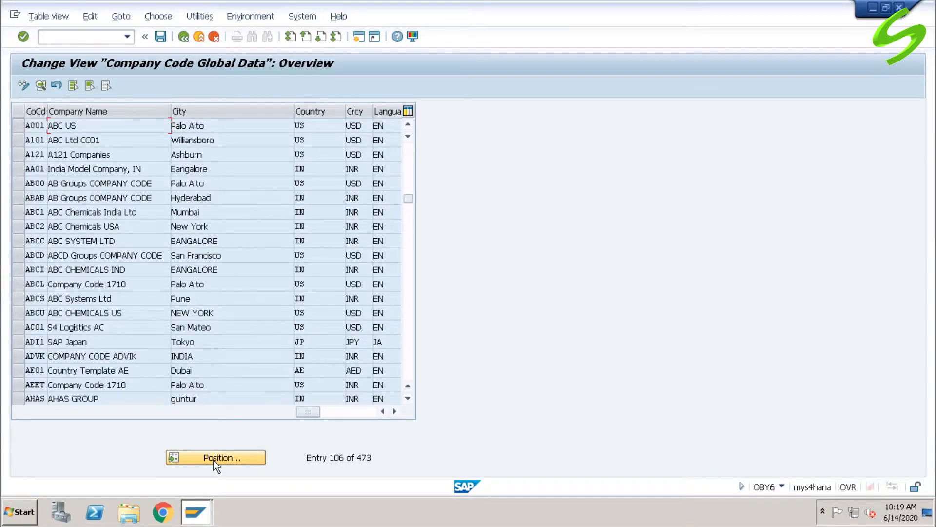
double_click(92, 126)
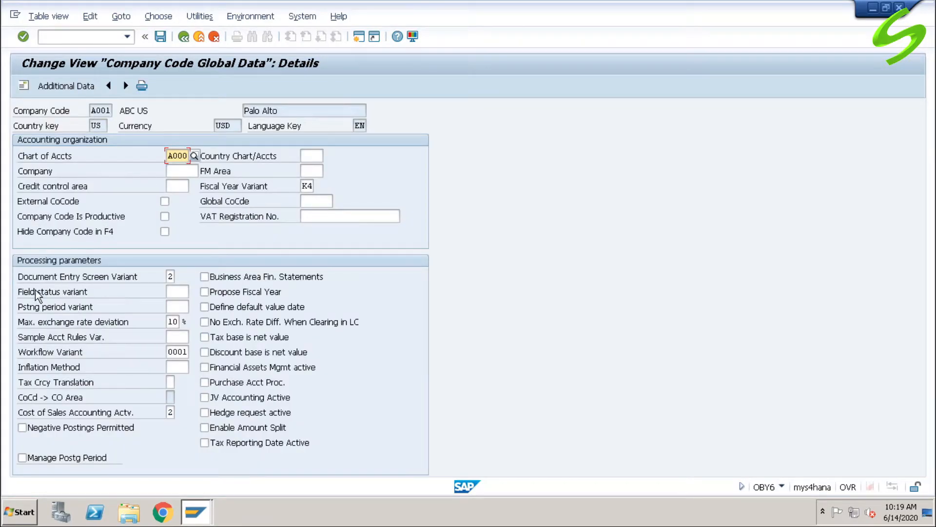
- Set the field status variant of company code A001 to 0001 and save it in the proposed customizing request
click(178, 291)
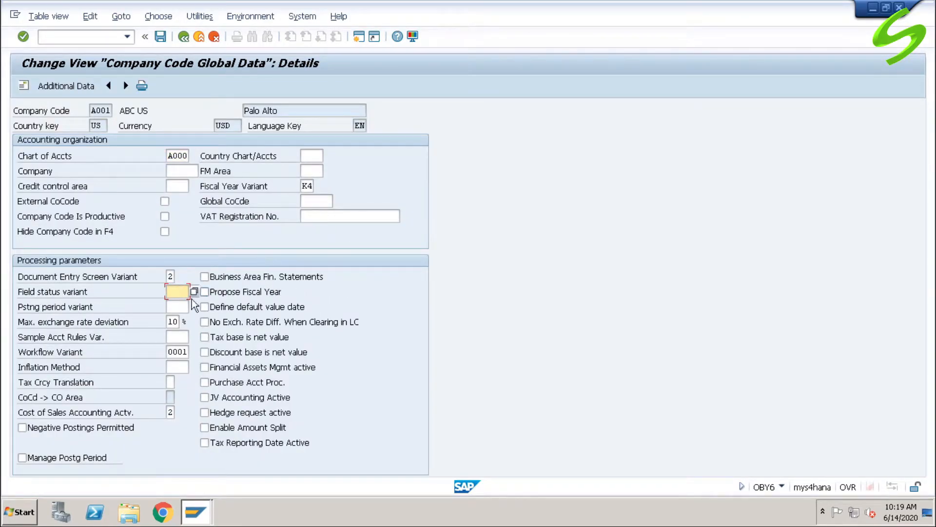
click(194, 293)
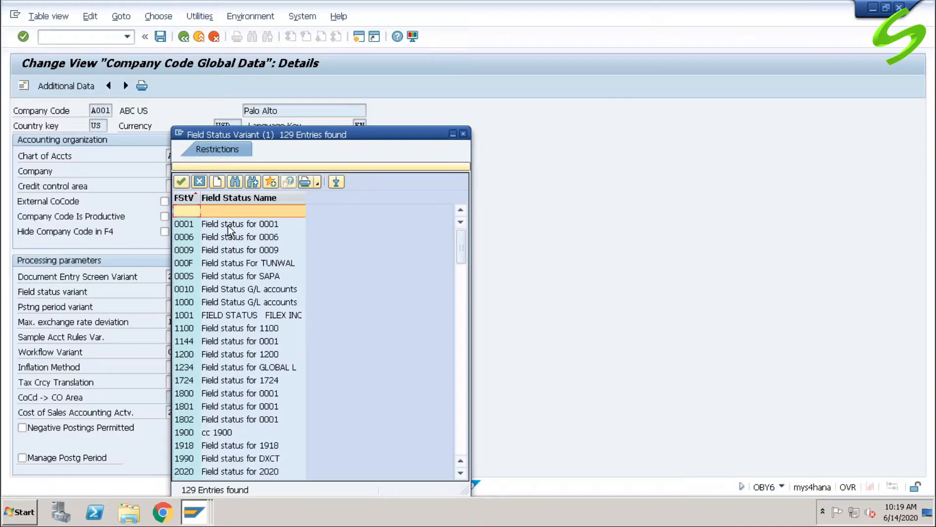
click(256, 226)
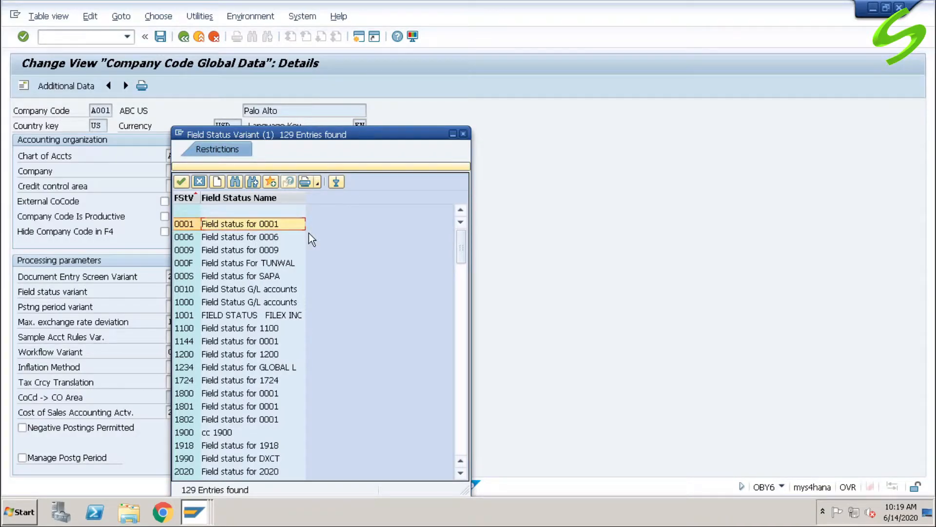
double_click(260, 226)
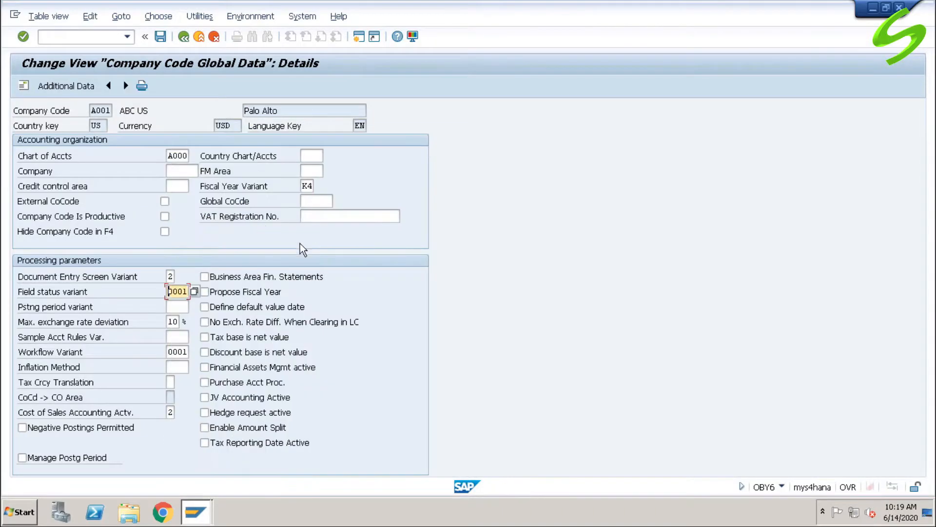
click(161, 40)
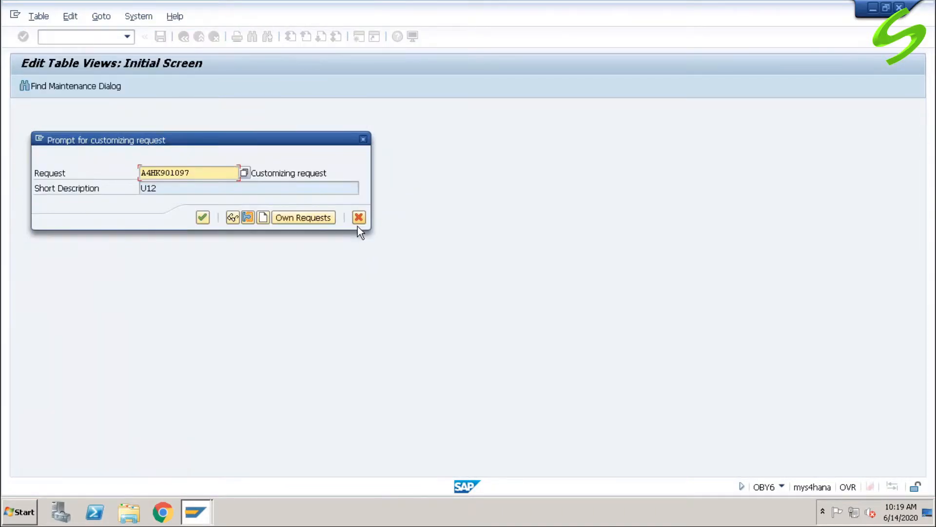
key(Return)
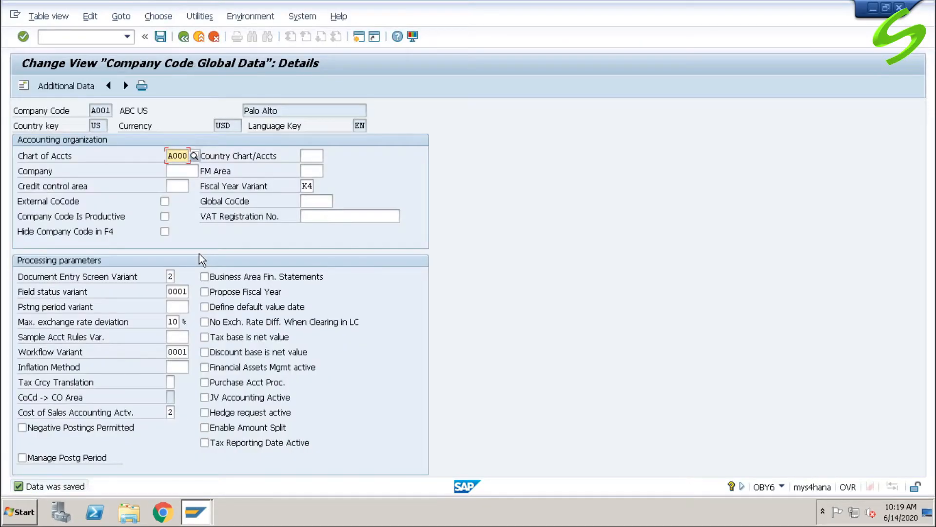
- Reopen central G/L account maintenance with transaction FS00 and start creating account 100100 for company code A001
click(102, 36)
text(/nfs00)
key(Return)
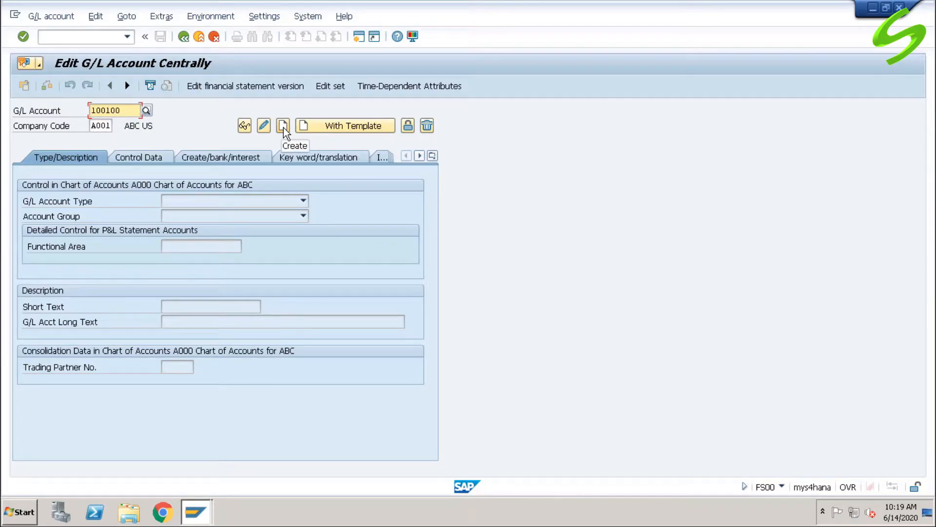
click(283, 126)
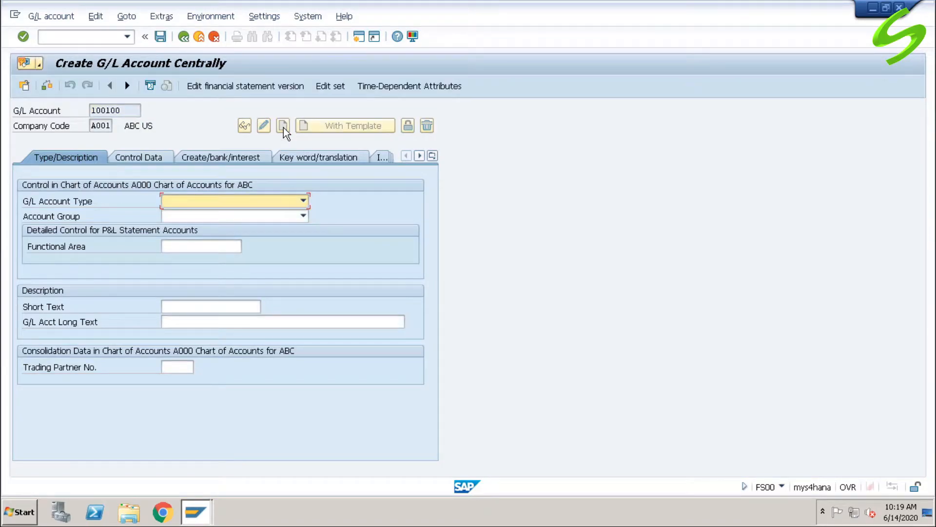
- Switch to G/L account maintenance at chart of accounts level, transaction FSP0, for account 100100 in chart of accounts A000
click(105, 38)
text(/n)
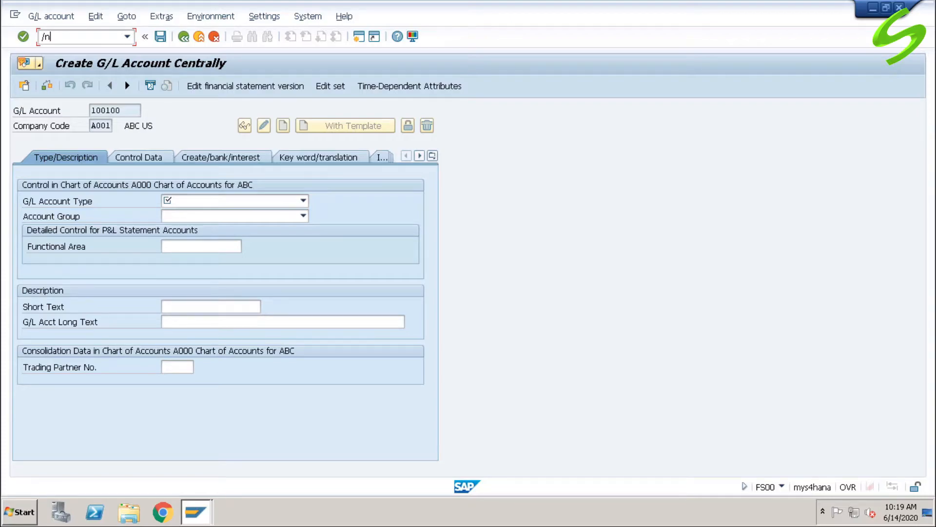
text(fsp1)
key(Return)
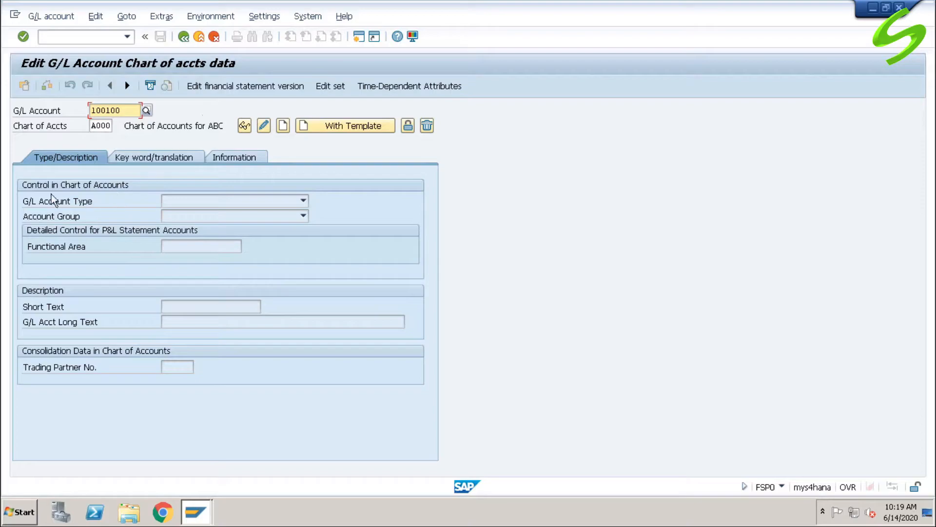
drag(125, 110, 147, 123)
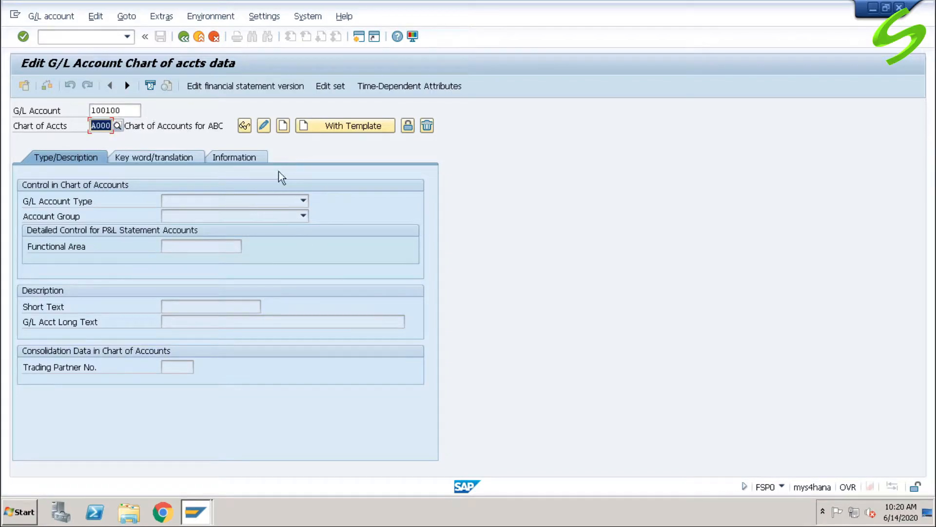
- Start creating account 100100 as type X Balance Sheet Account and assign account group A101 RESERVES & SURPLUS
click(283, 125)
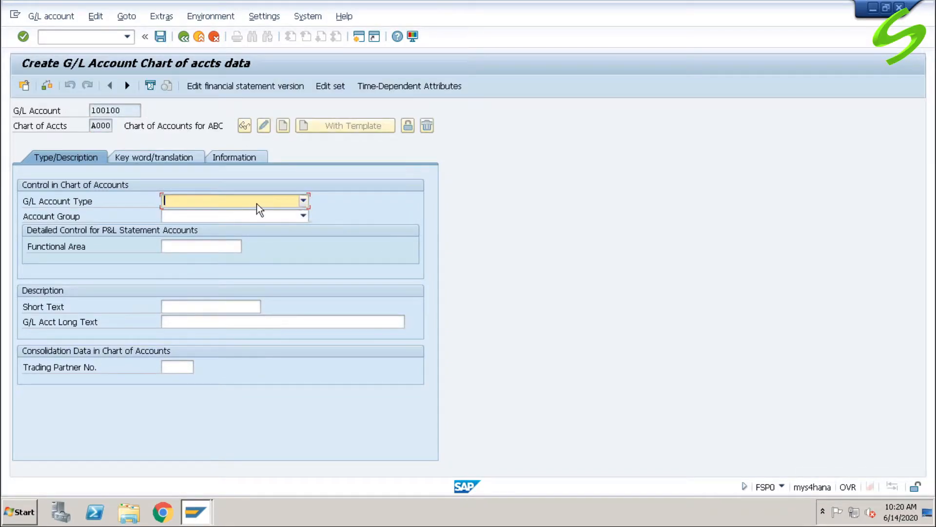
click(213, 202)
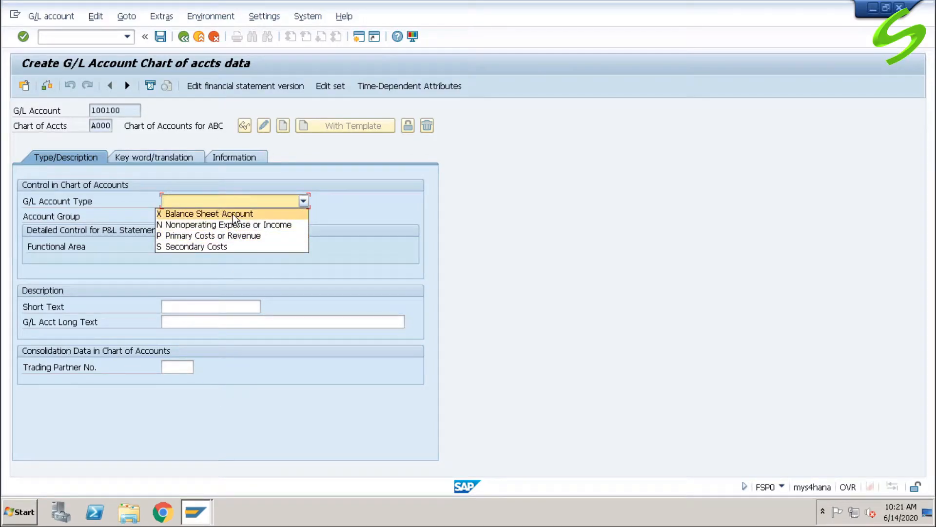
click(232, 214)
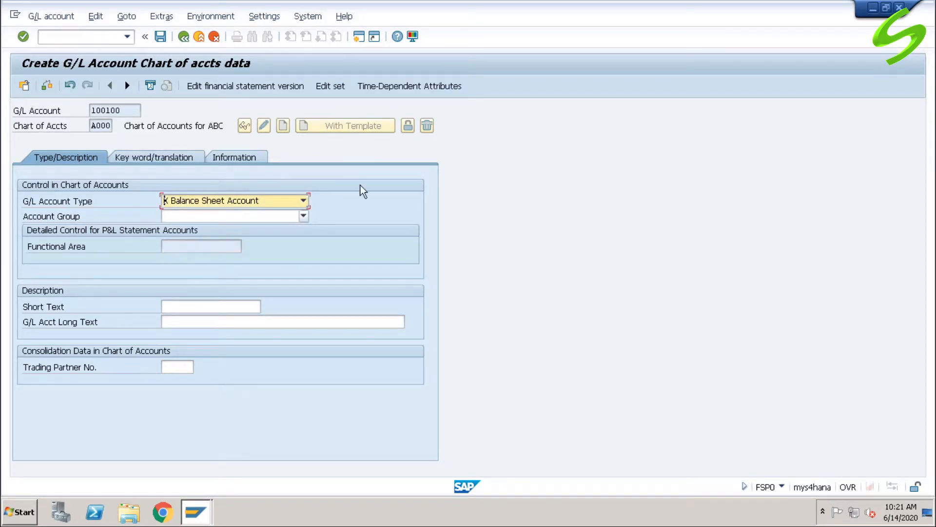
click(219, 216)
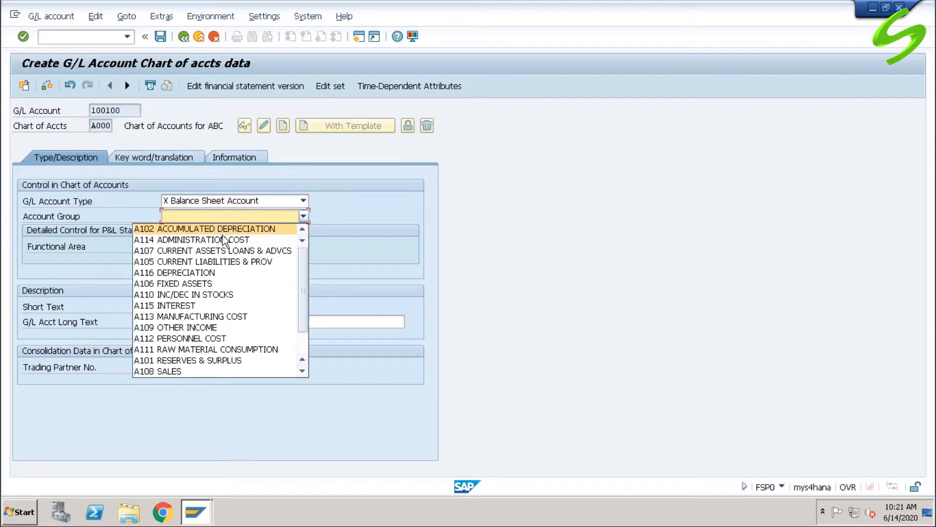
scroll(239, 320, down, 2)
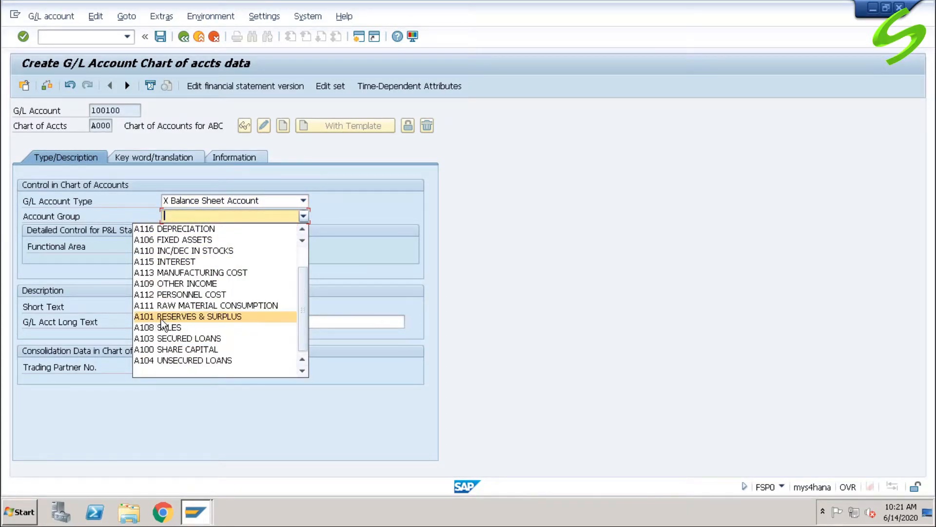
click(221, 318)
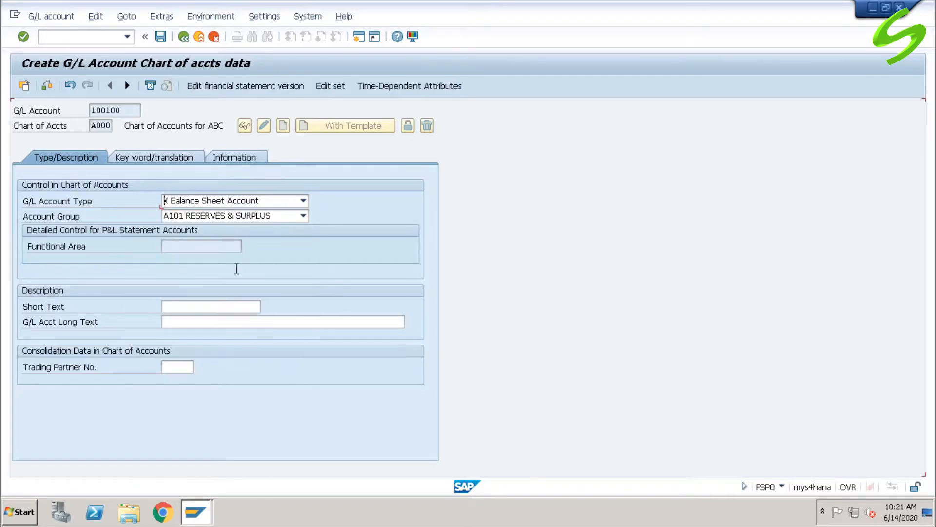
- Try assigning account group A108 SALES to account 100100, then exit without saving the changes
click(242, 216)
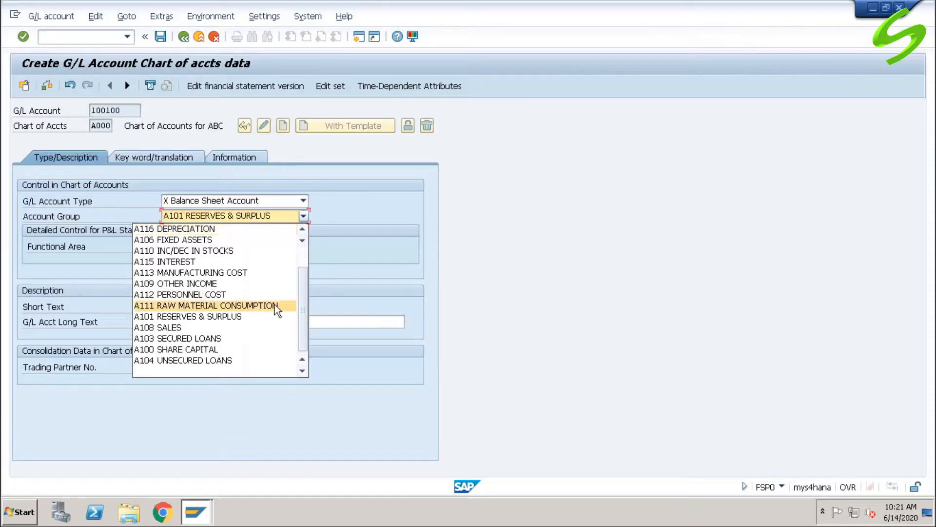
scroll(237, 340, up, 1)
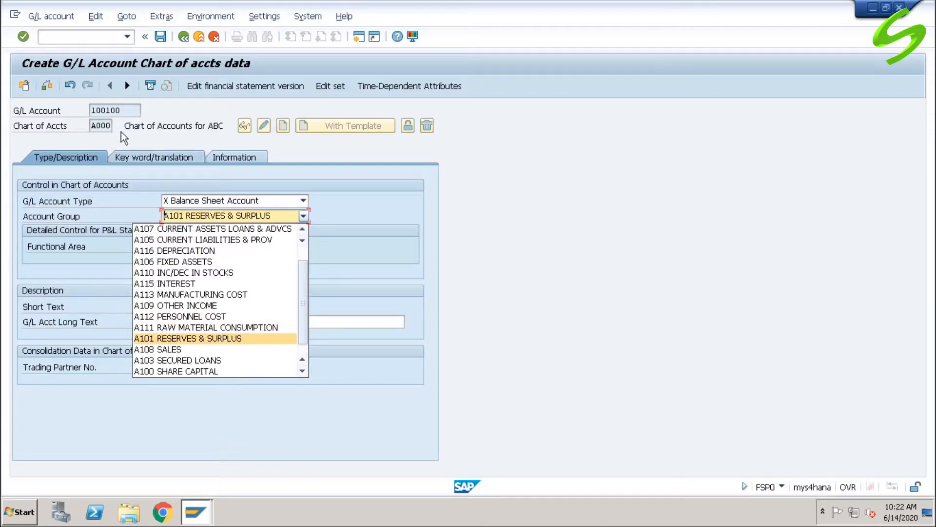
click(59, 106)
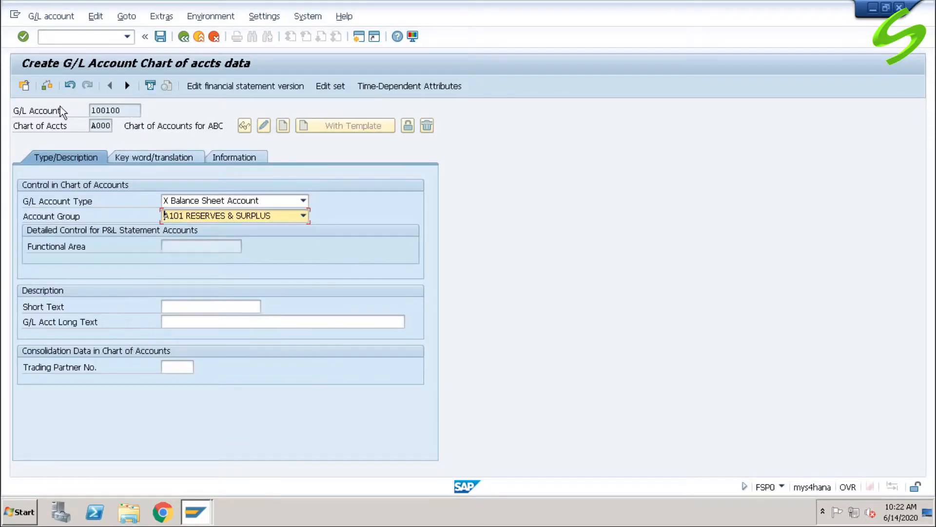
click(242, 220)
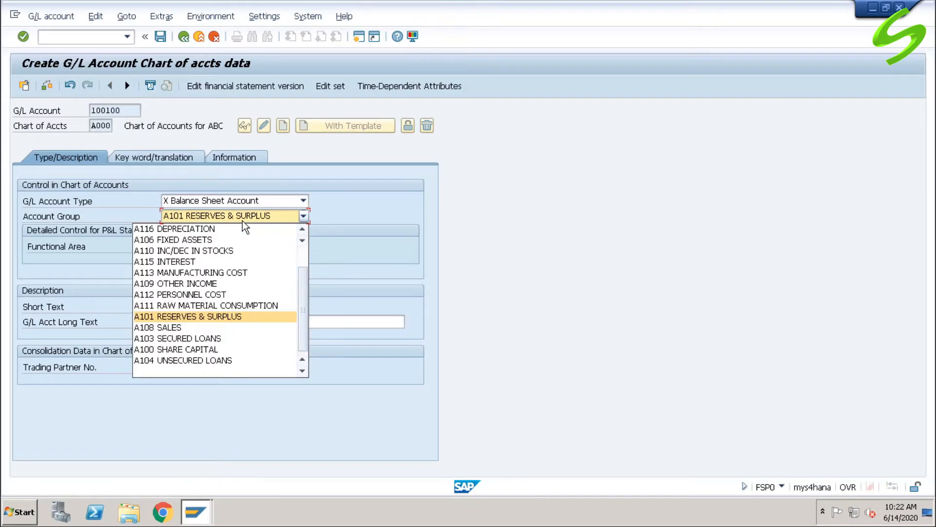
click(227, 328)
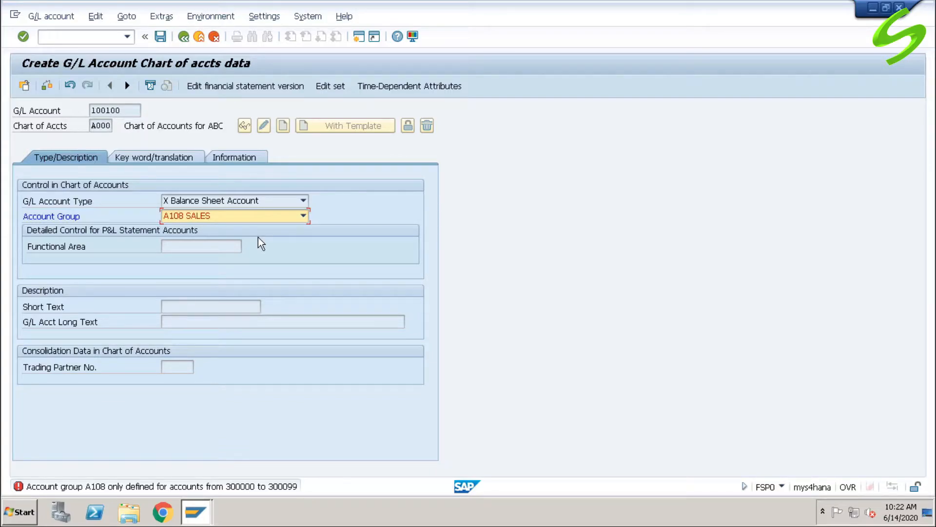
key(F3)
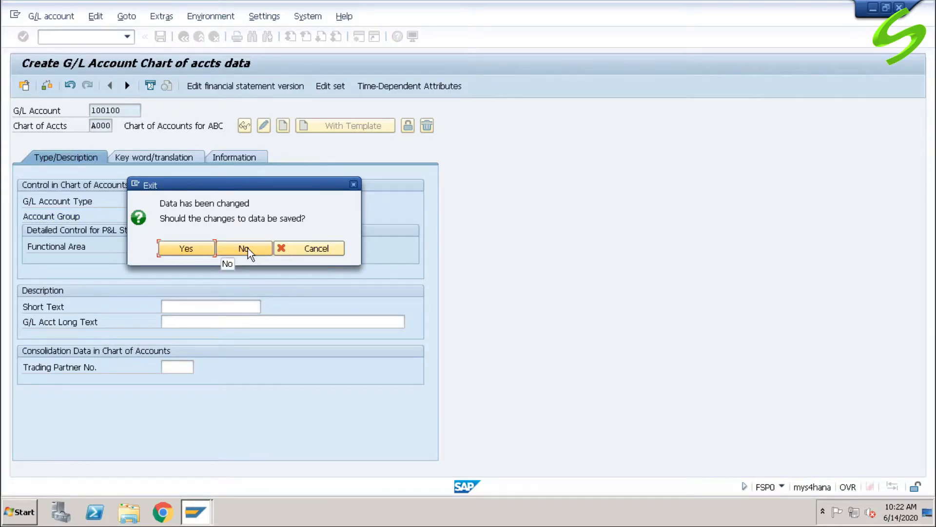
click(247, 247)
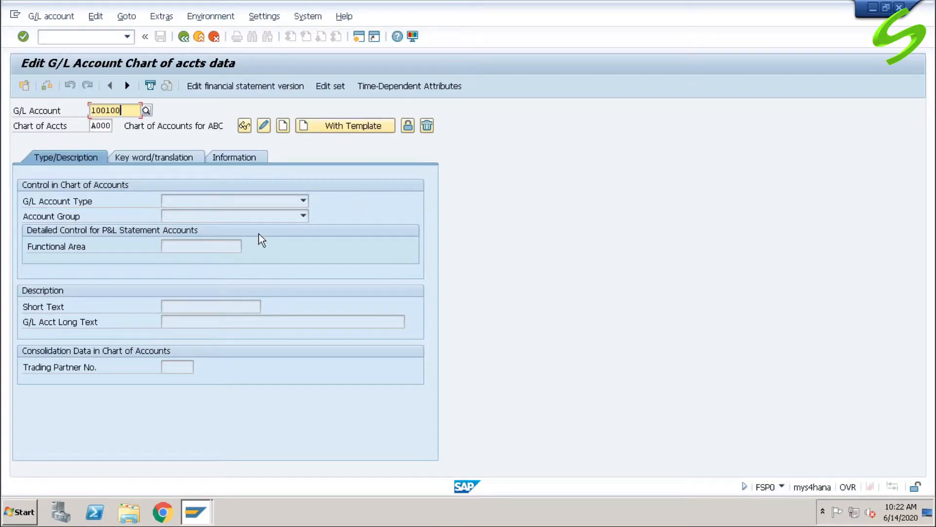
- Try to create account 1001000 as type X Balance Sheet Account in account group A101 RESERVES & SURPLUS
text(0)
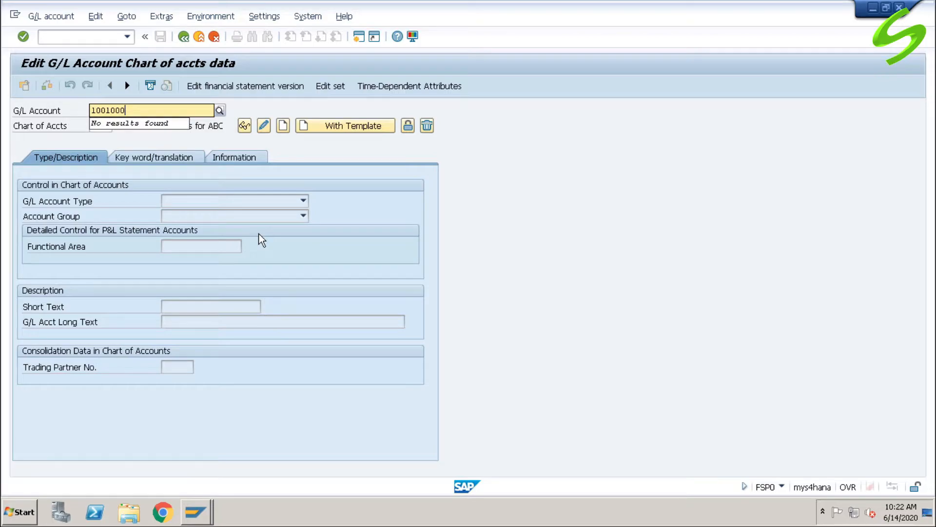
key(F5)
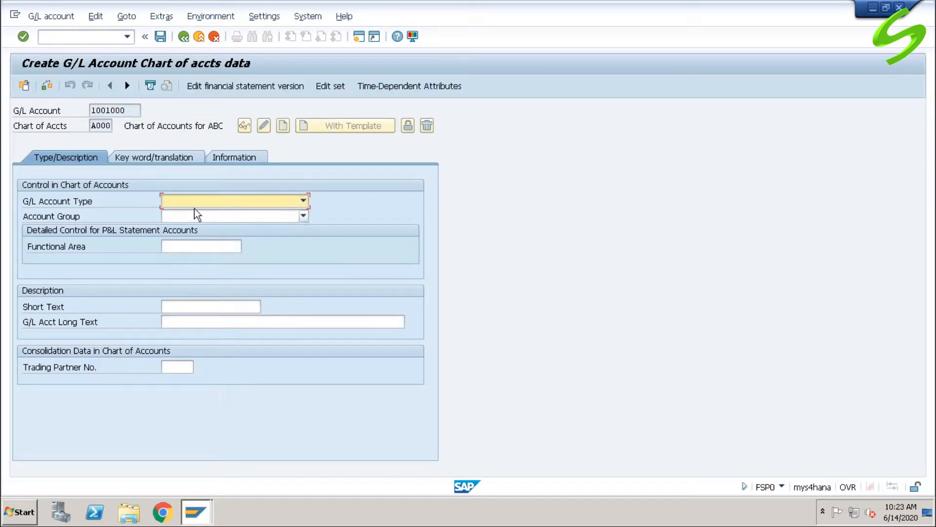
click(192, 201)
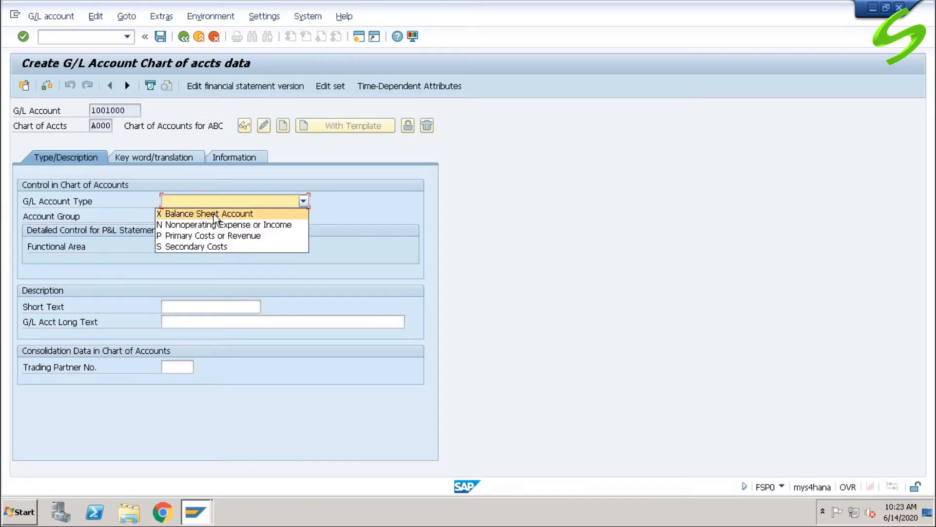
click(214, 214)
click(204, 217)
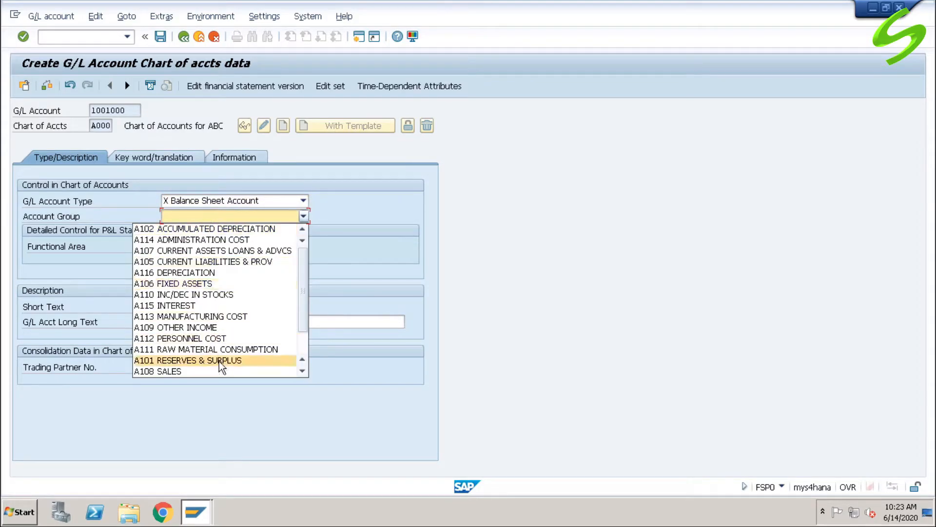
scroll(222, 361, down, 2)
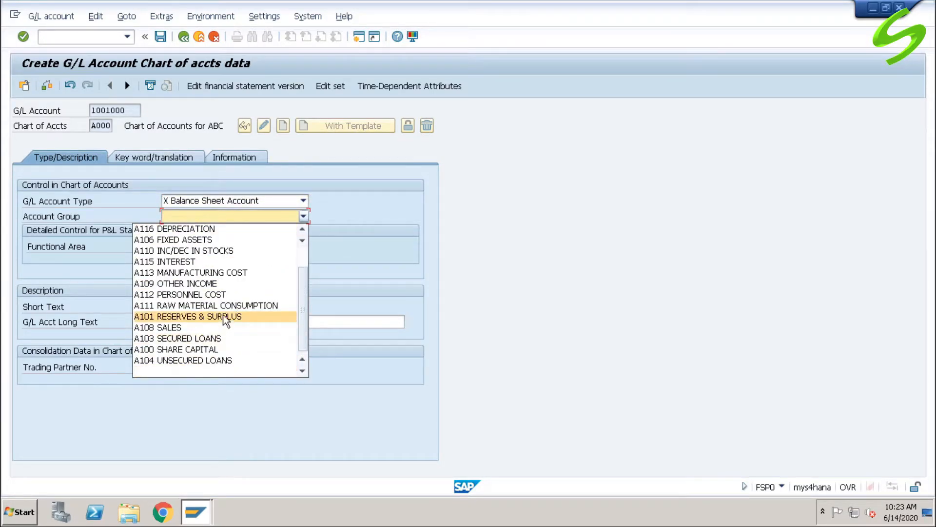
click(225, 317)
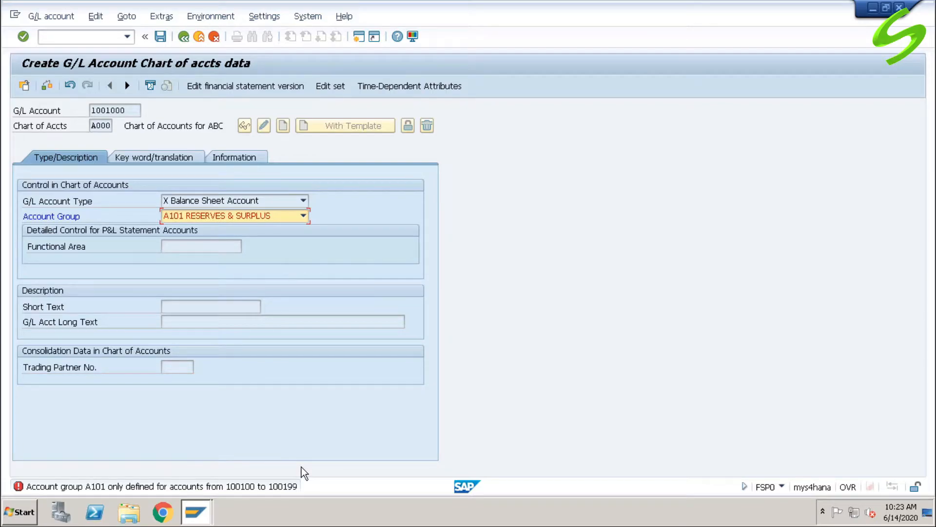
- Discard the unsaved account 1001000 and reopen chart of accounts level maintenance with transaction FSP0
double_click(120, 109)
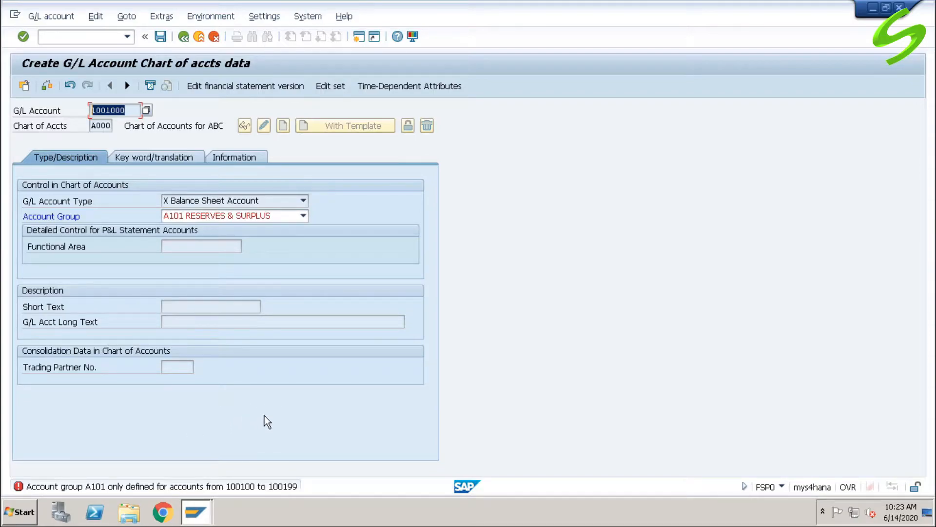
key(Return)
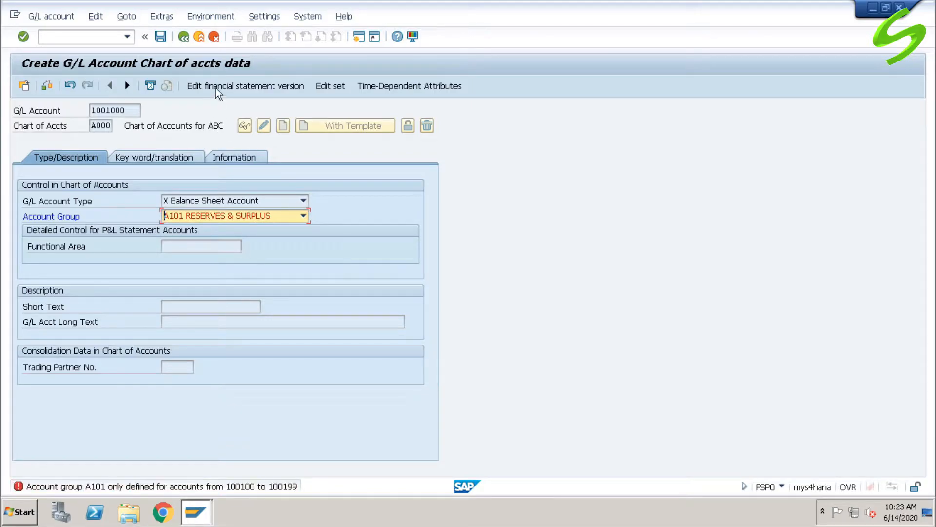
click(199, 37)
click(258, 247)
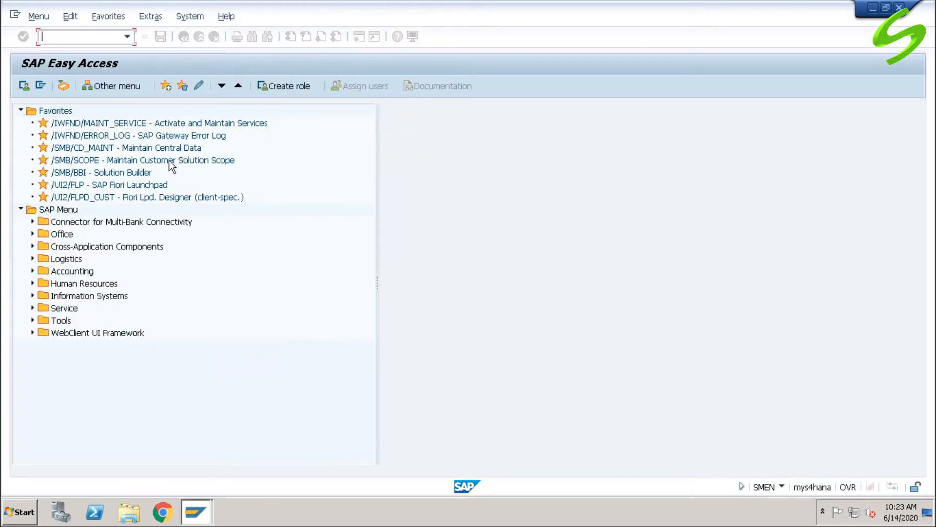
text(fsp0)
key(Return)
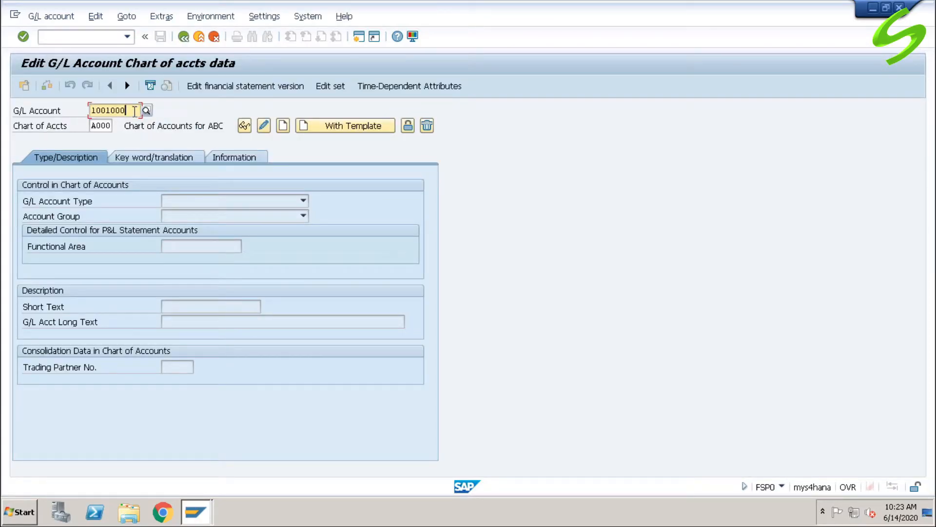
- Start creating account 100100 in chart of accounts A000 as X Balance Sheet Account with account group A101 RESERVES & SURPLUS
key(BackSpace)
click(288, 130)
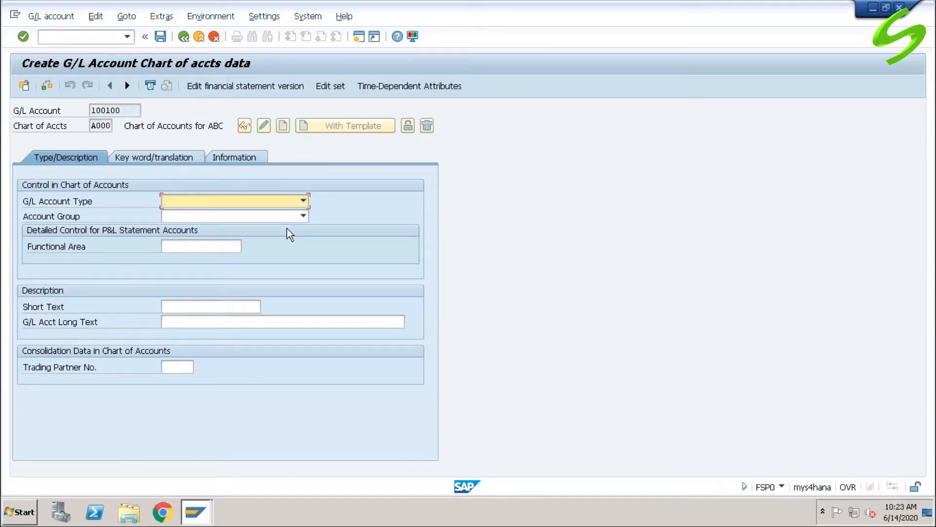
click(201, 203)
click(204, 214)
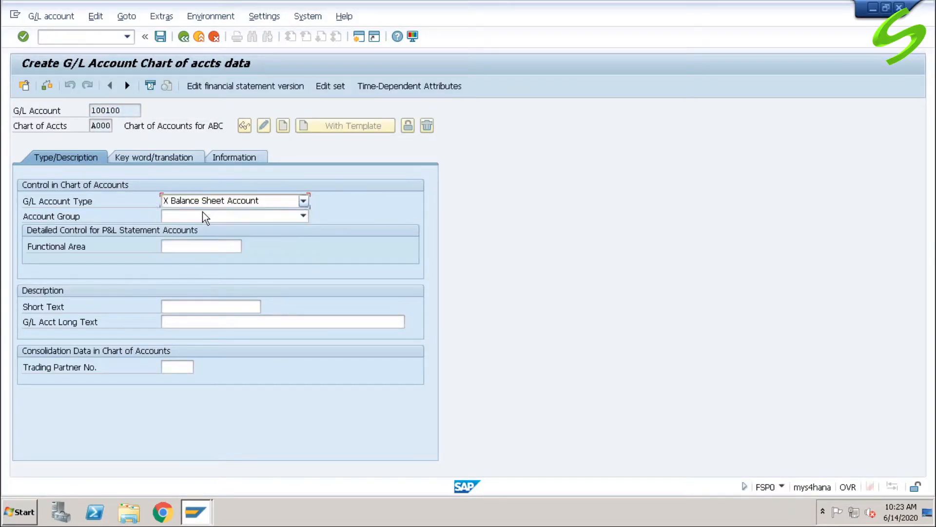
click(207, 216)
scroll(223, 341, down, 2)
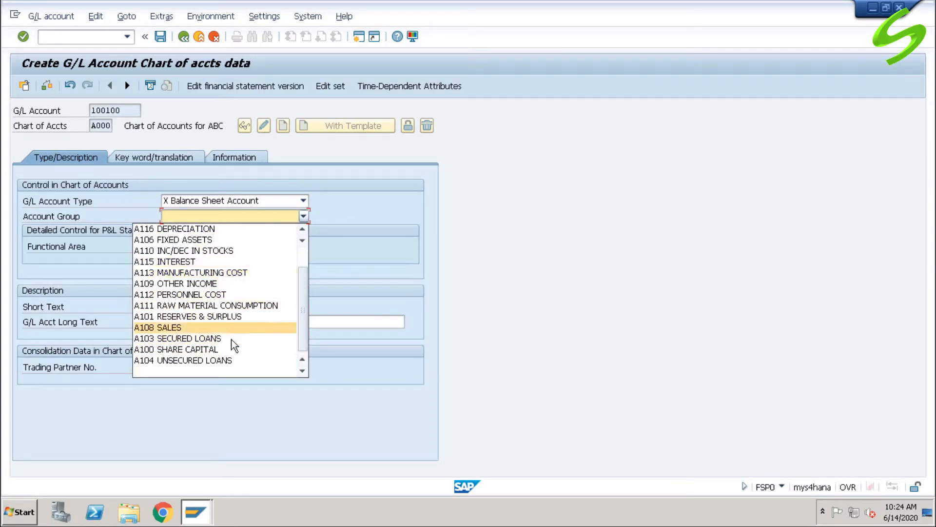
click(226, 318)
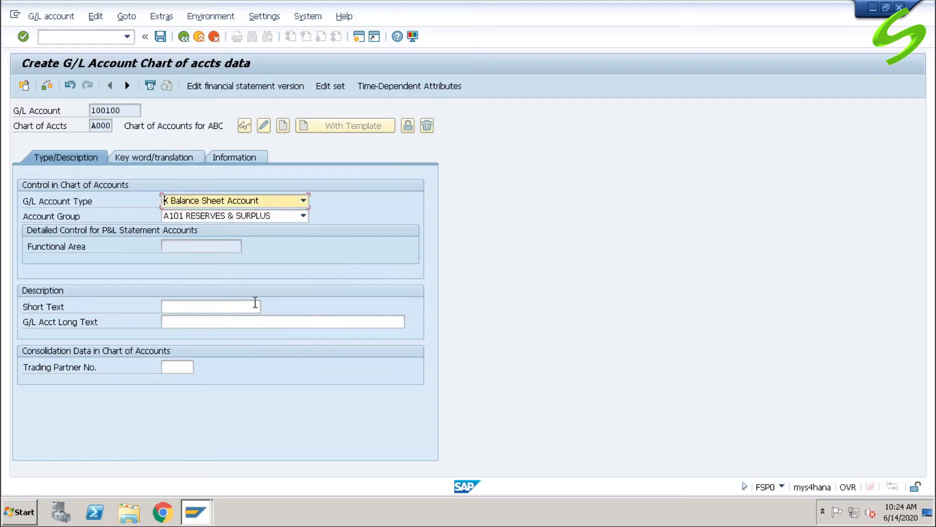
- Enter short text "Retained Earnings Ac" and long text "Retained Earnings A/c" for the account, and save it
click(208, 307)
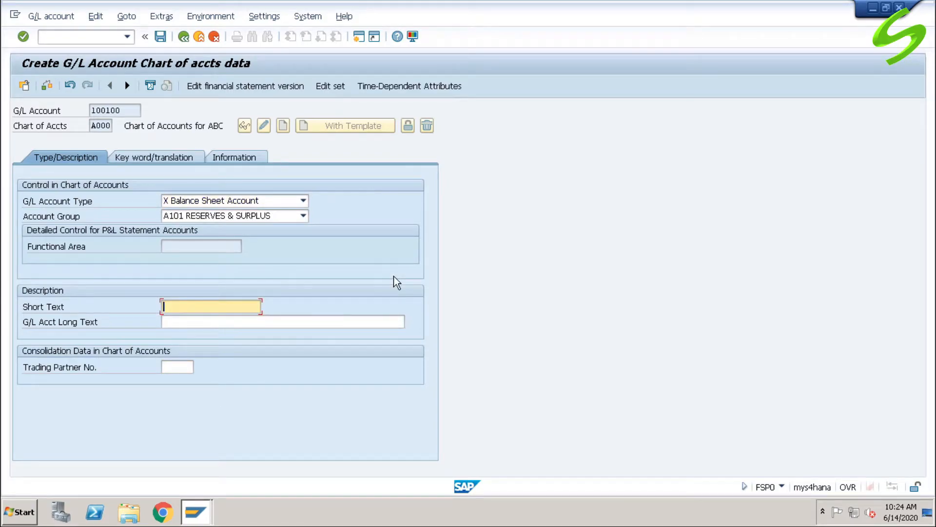
text(Retained Earnings A/)
key(BackSpace)
text(c)
key(Tab)
text(Retained Ea)
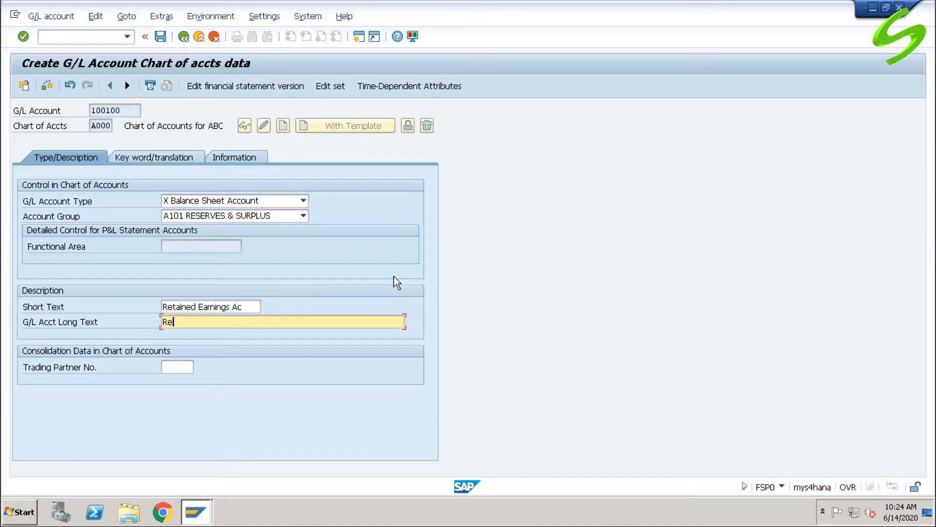
text(rnings A/c)
click(160, 36)
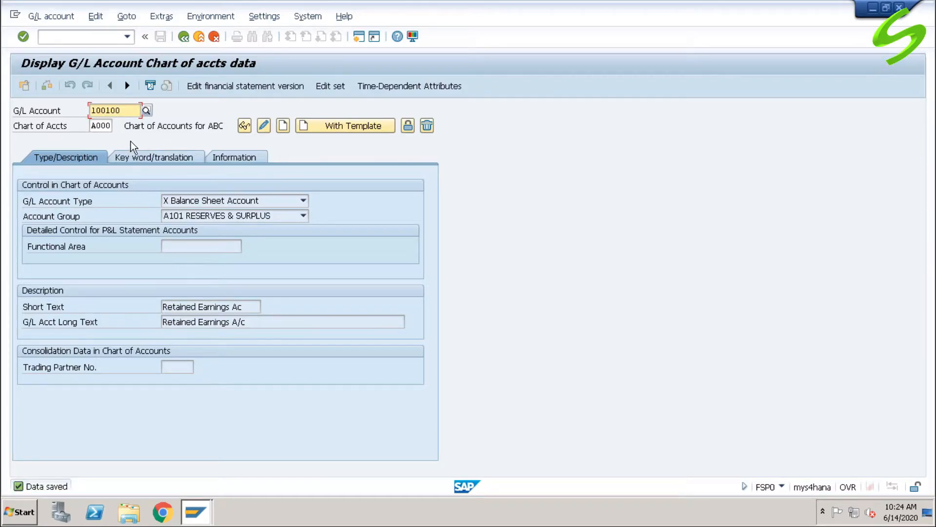
- Switch to company code level maintenance with transaction FSS0 and start creating account 100100 for company code A001
click(98, 37)
text(/nfs0)
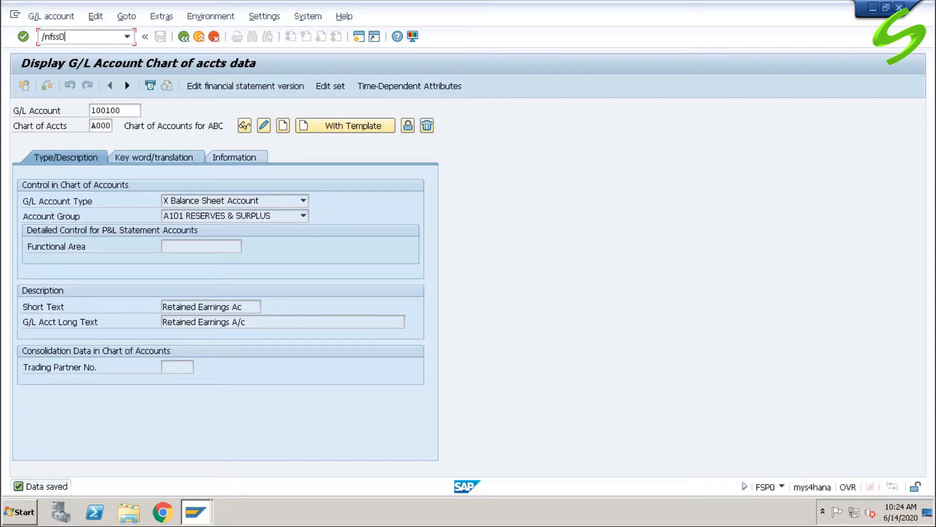
key(Return)
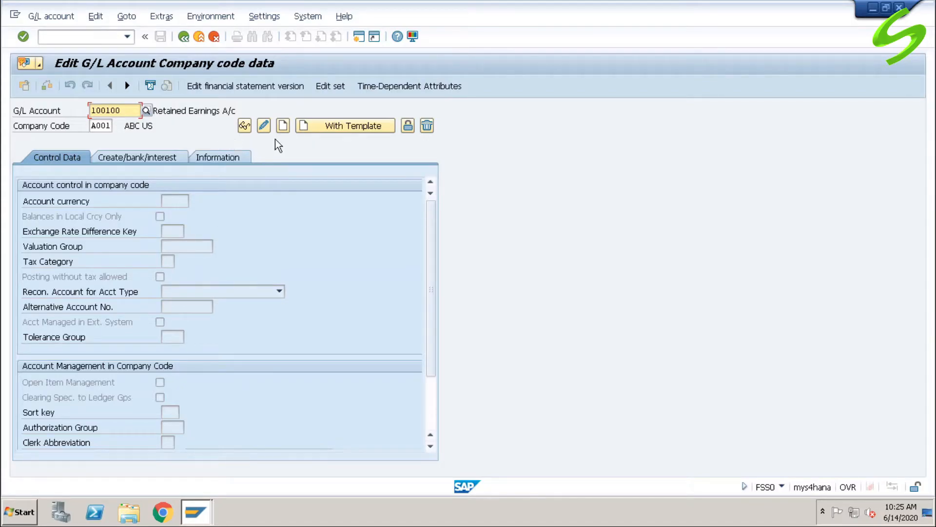
click(283, 126)
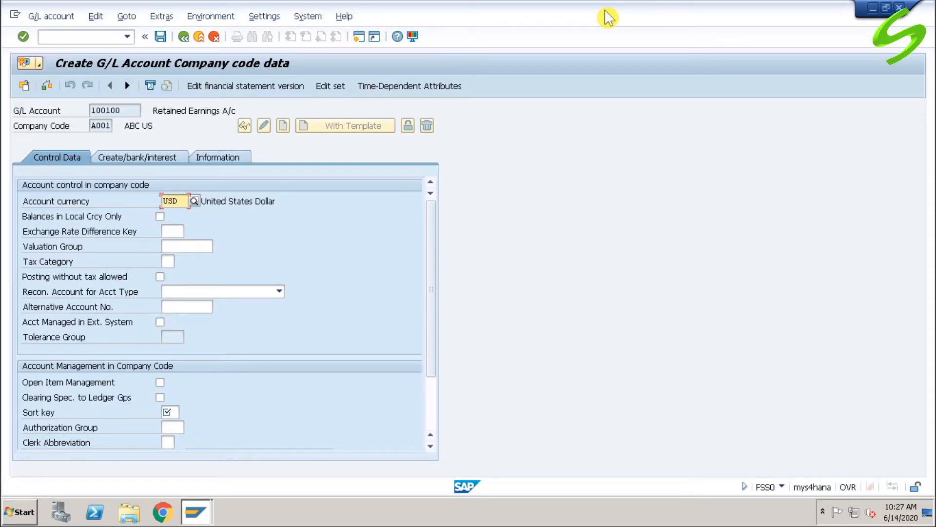
- Set the tax category to * All tax types allowed and permit posting without tax for account 100100
click(170, 262)
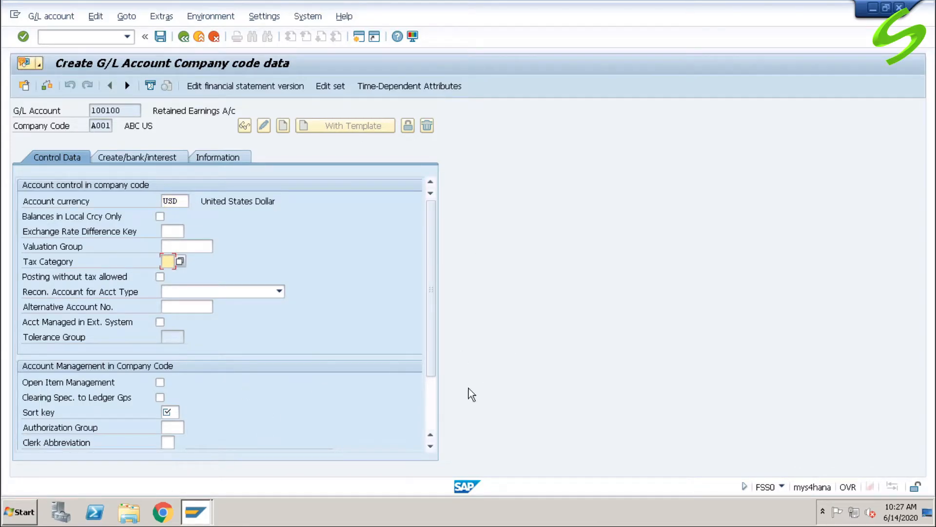
click(180, 261)
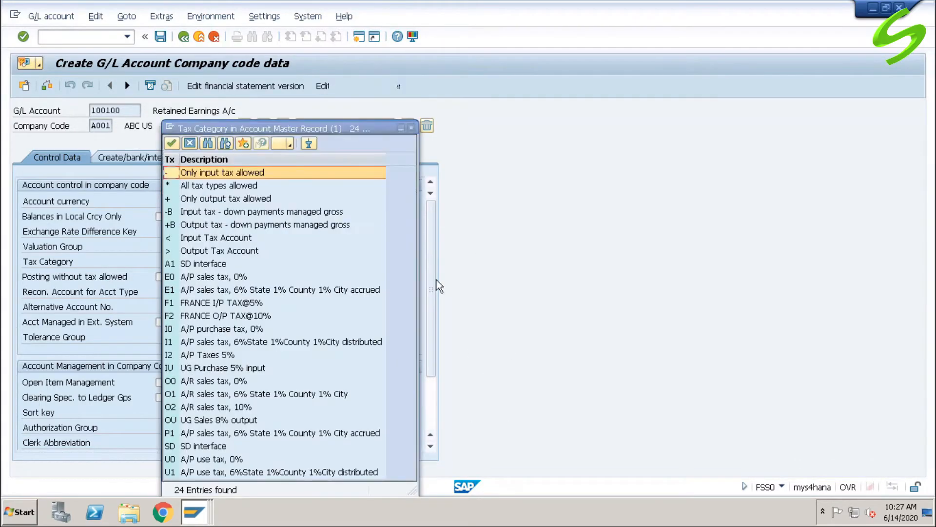
click(412, 128)
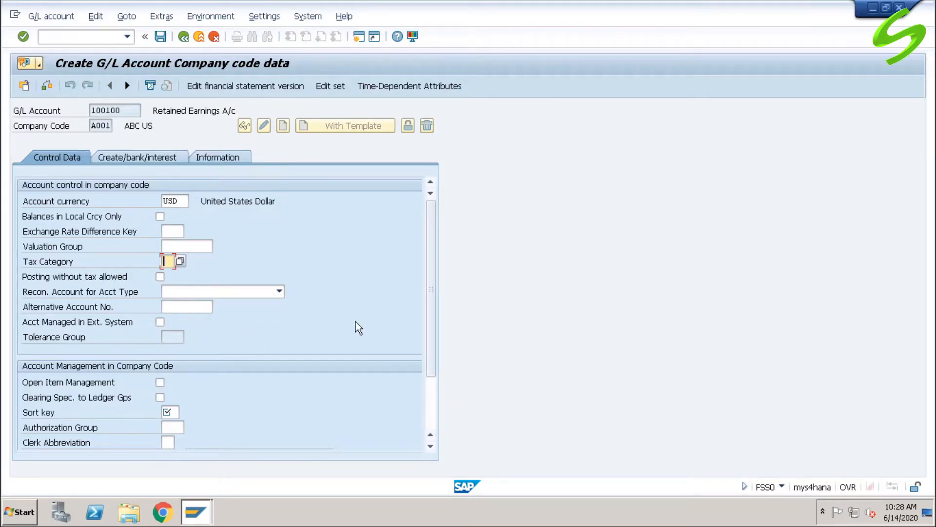
click(180, 261)
click(195, 185)
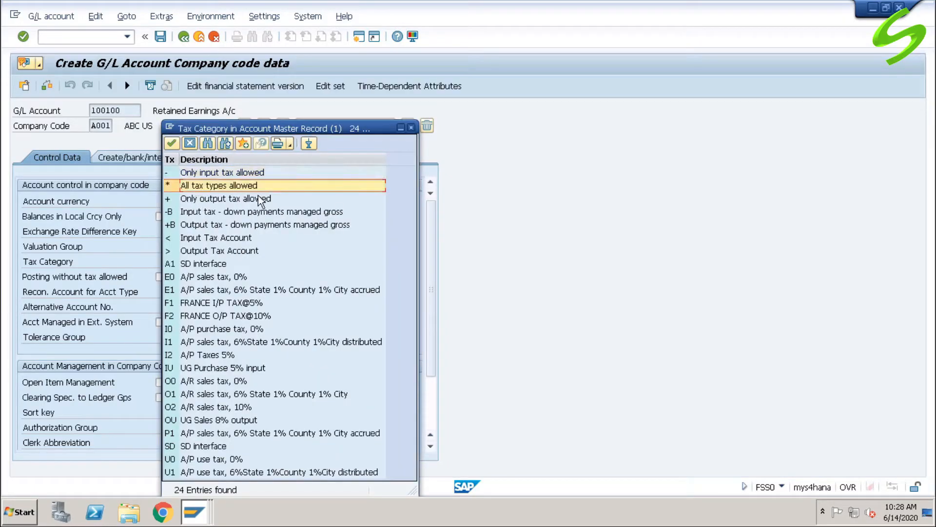
double_click(297, 185)
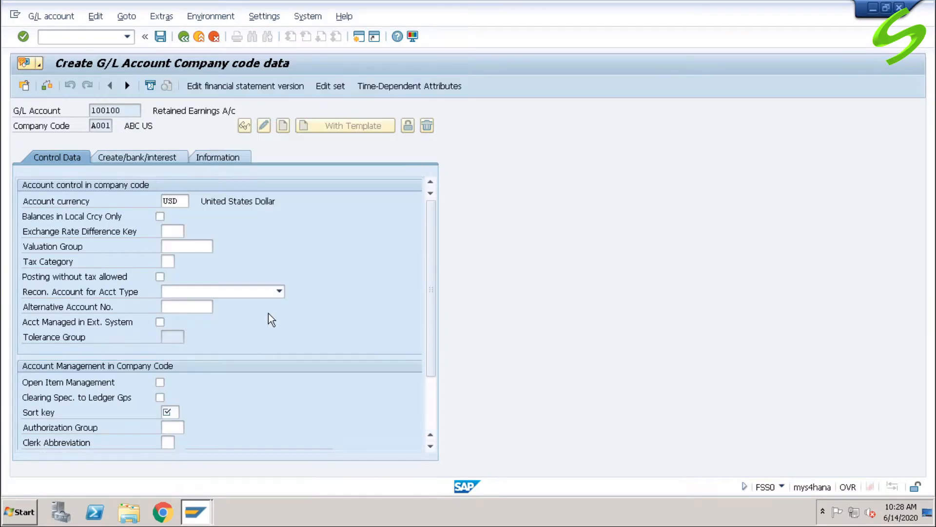
click(55, 278)
click(168, 305)
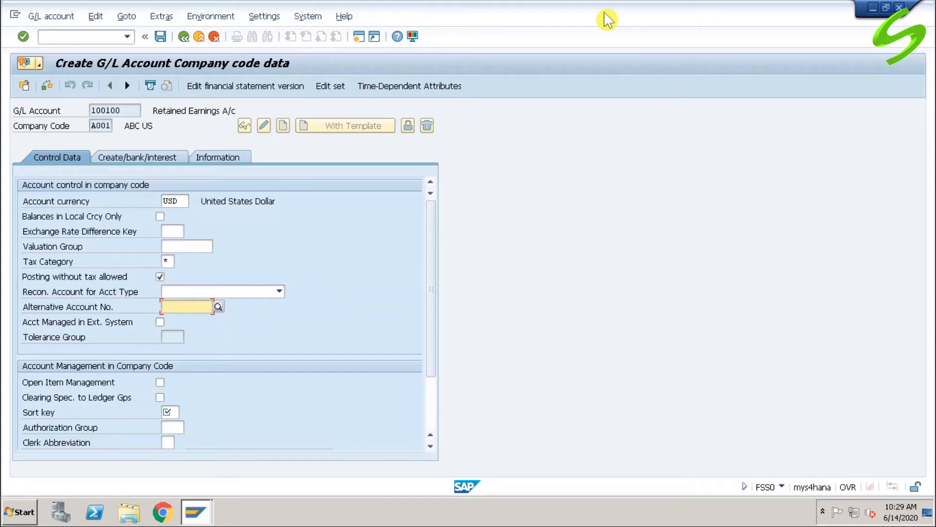
click(207, 291)
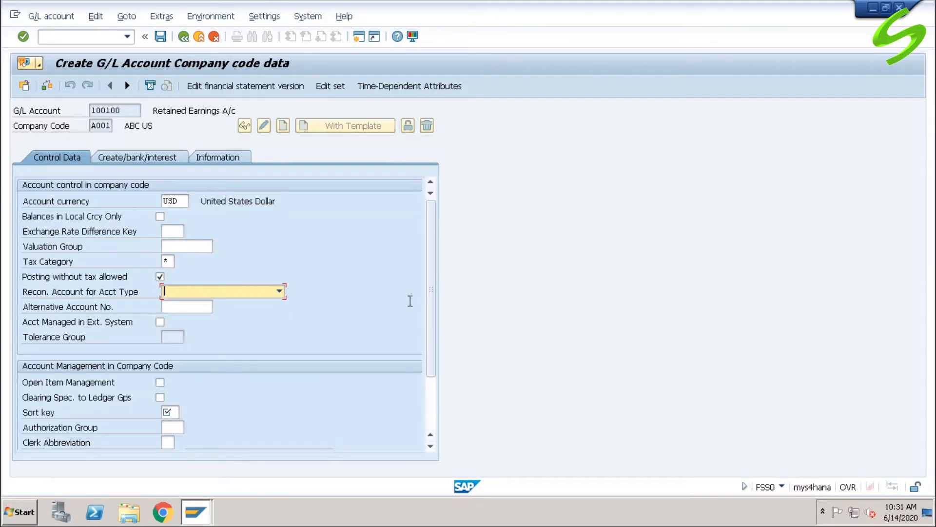
- Examine the open item management, sort key, authorization group and tolerance group settings of account 100100
scroll(430, 276, down, 3)
click(160, 307)
click(159, 308)
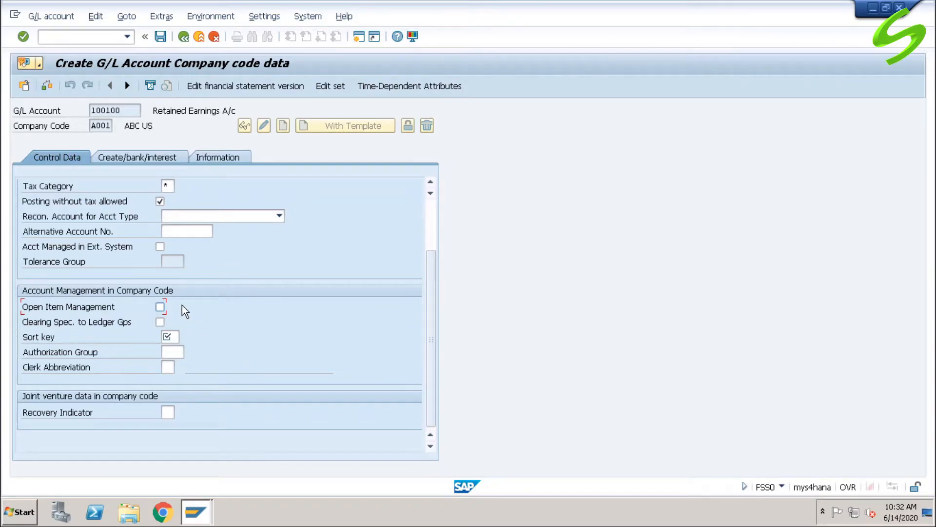
click(169, 337)
click(175, 352)
click(170, 336)
click(178, 351)
click(172, 337)
click(175, 261)
- Set the sort key of account 100100 to 001 Posting date
click(171, 337)
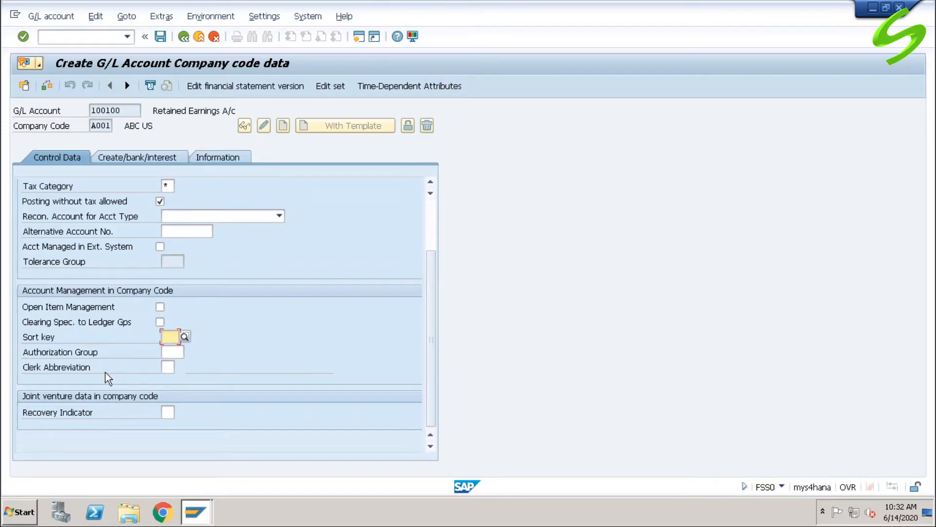
click(174, 354)
drag(432, 323, 387, 288)
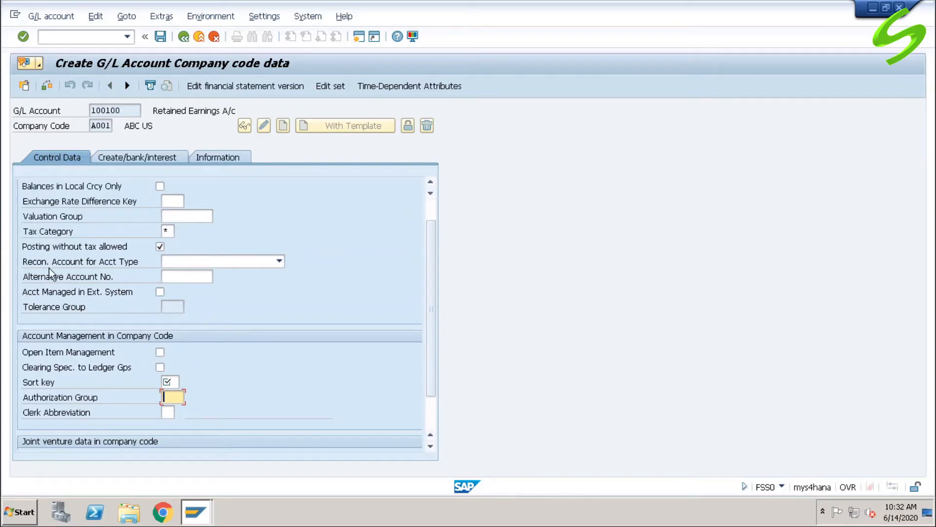
scroll(34, 277, down, 1)
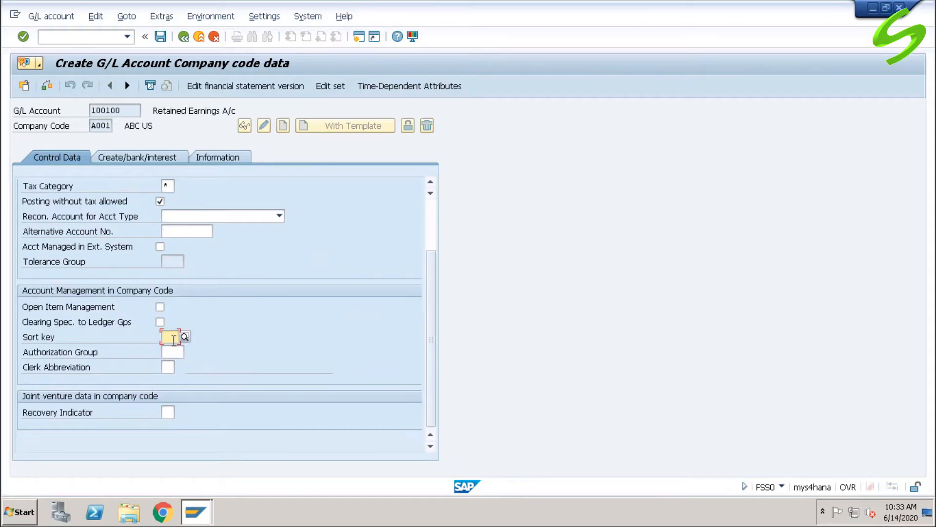
click(168, 336)
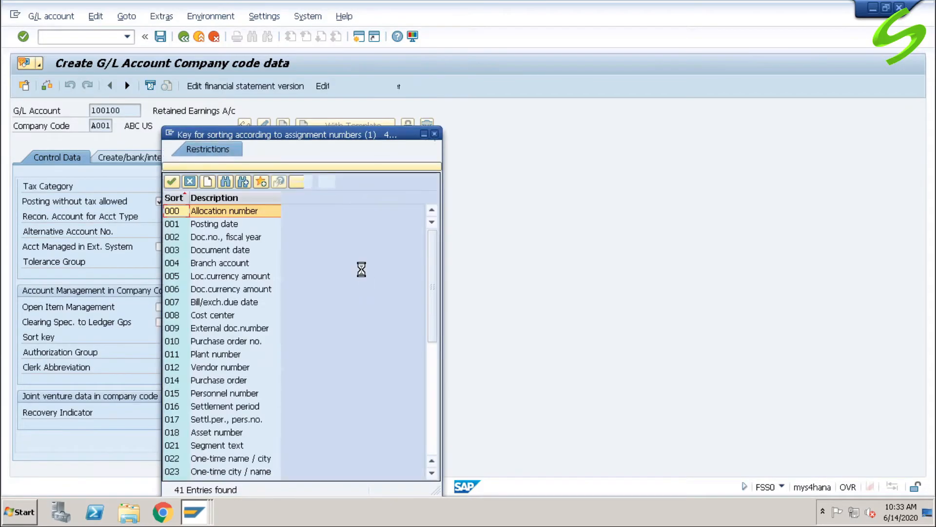
double_click(251, 224)
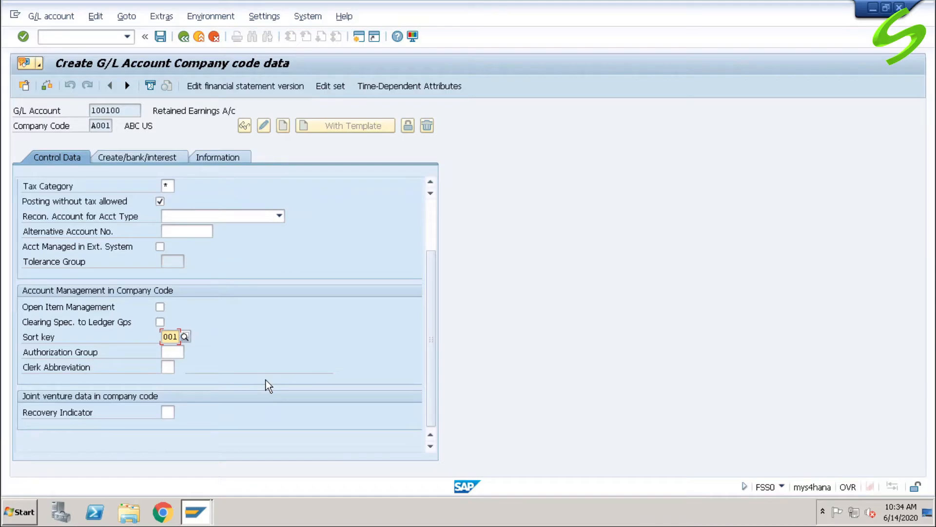
- Try to save the account, and select field status group G001 General (with text, assignment) in the document creation settings
click(138, 157)
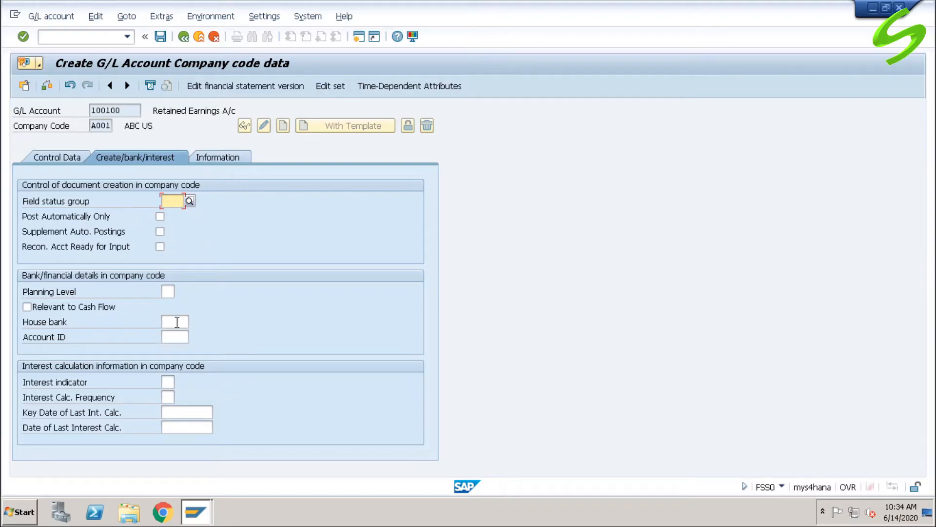
click(173, 322)
click(160, 36)
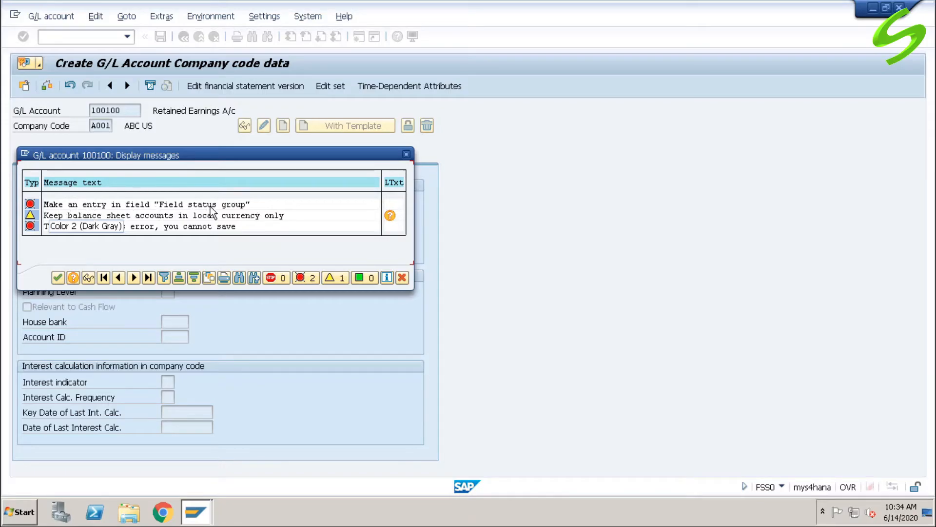
click(406, 155)
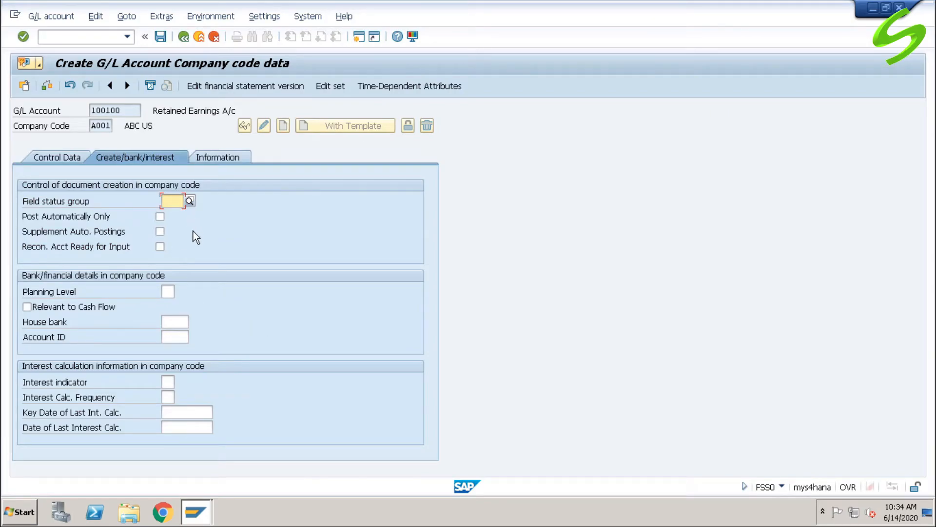
click(189, 201)
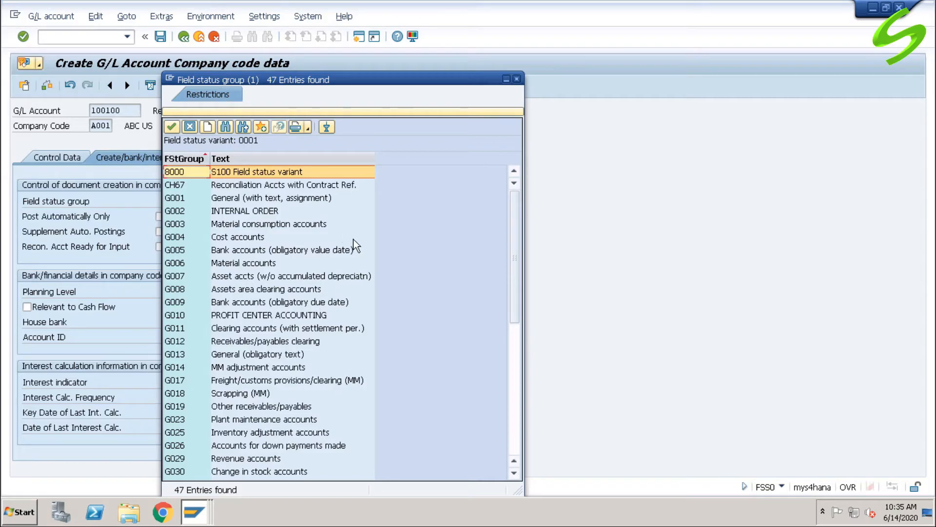
click(306, 199)
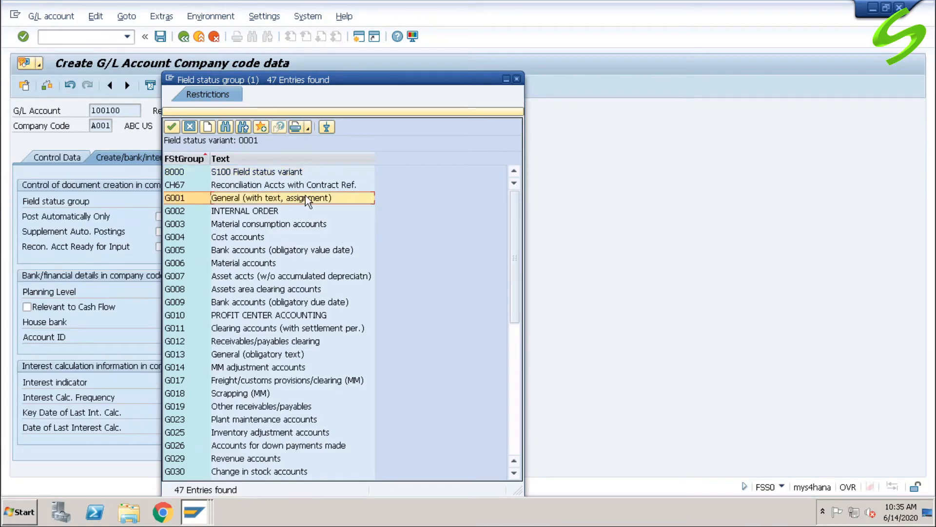
double_click(360, 202)
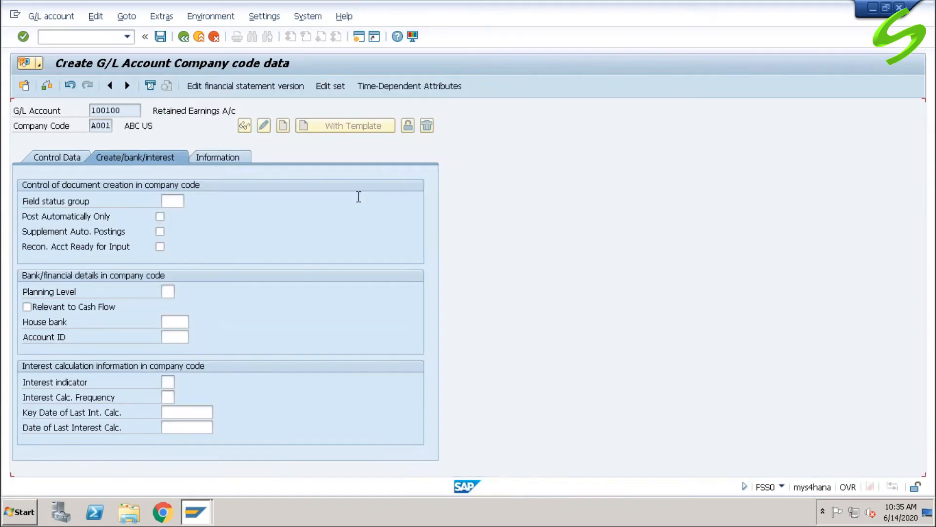
- Examine the available field status groups, including G001 General, G003 Material consumption, G004 Cost, G005 Bank and G006 Material accounts
click(190, 200)
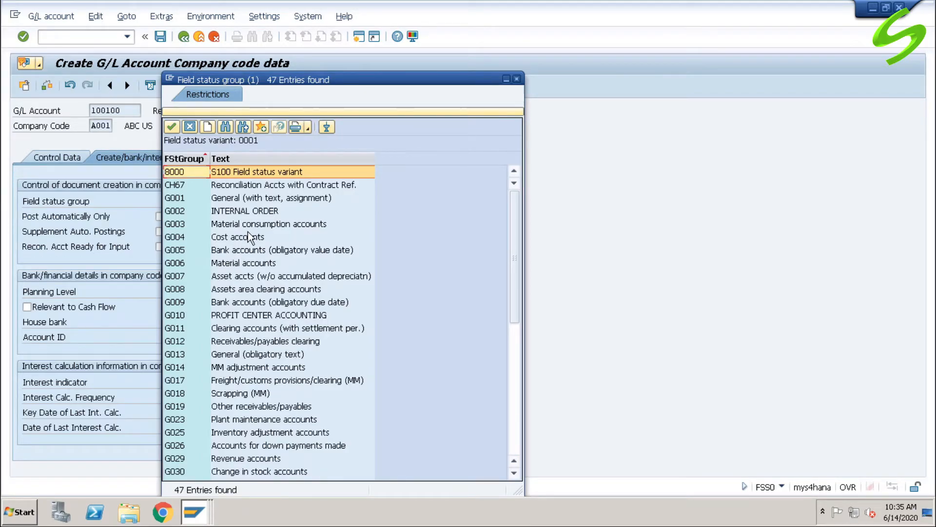
click(250, 197)
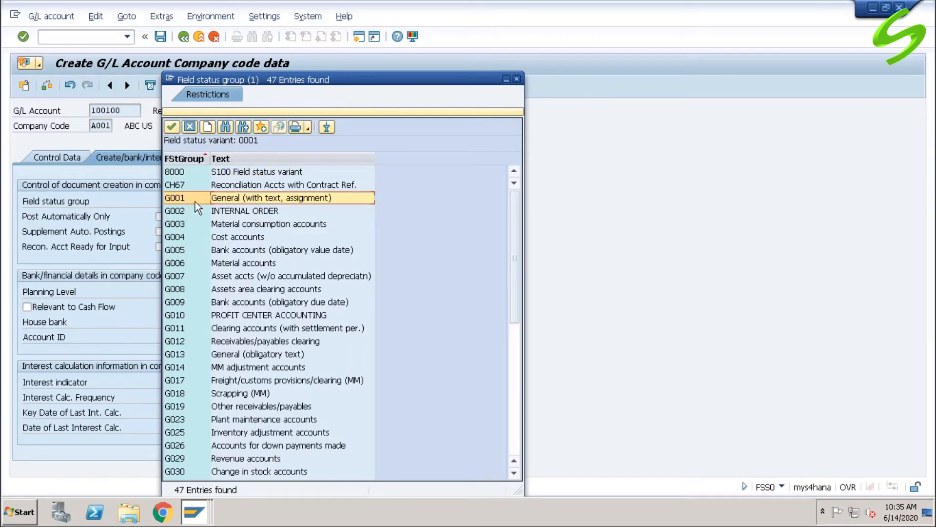
click(262, 225)
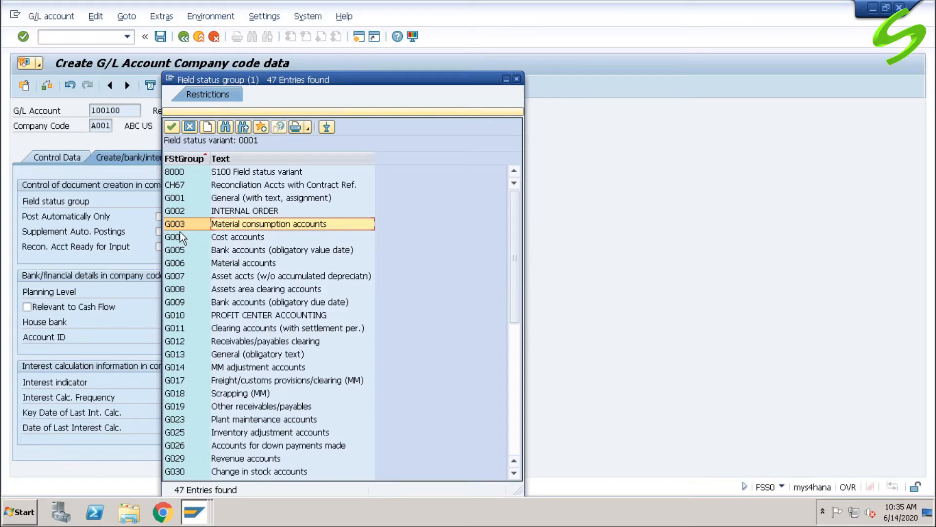
click(237, 239)
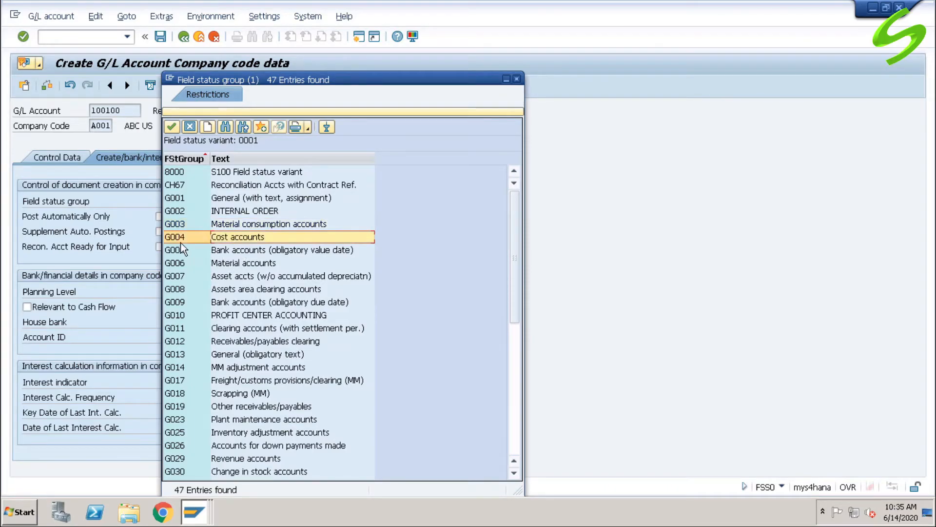
click(250, 252)
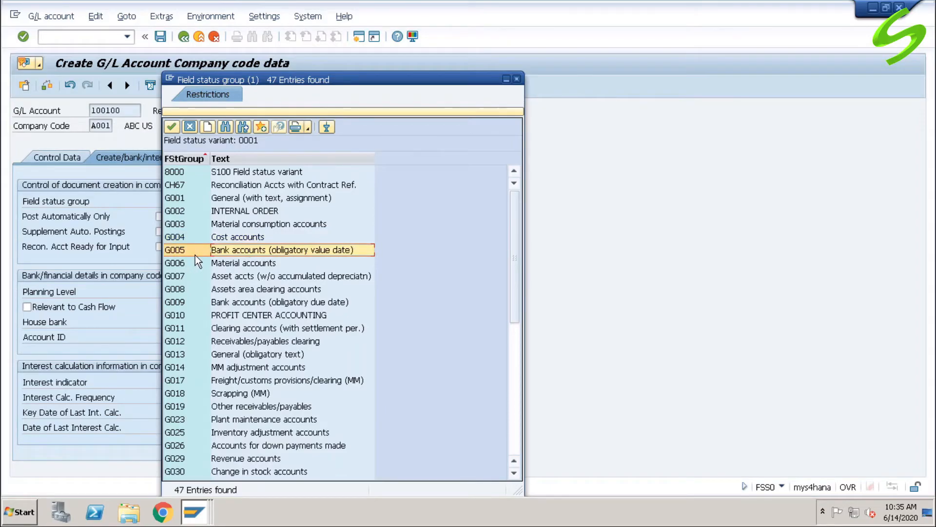
click(229, 265)
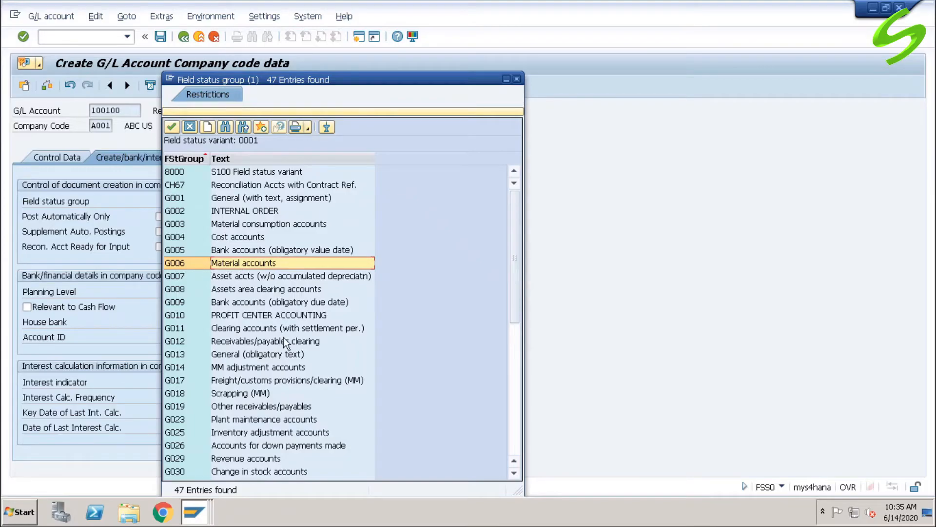
click(517, 79)
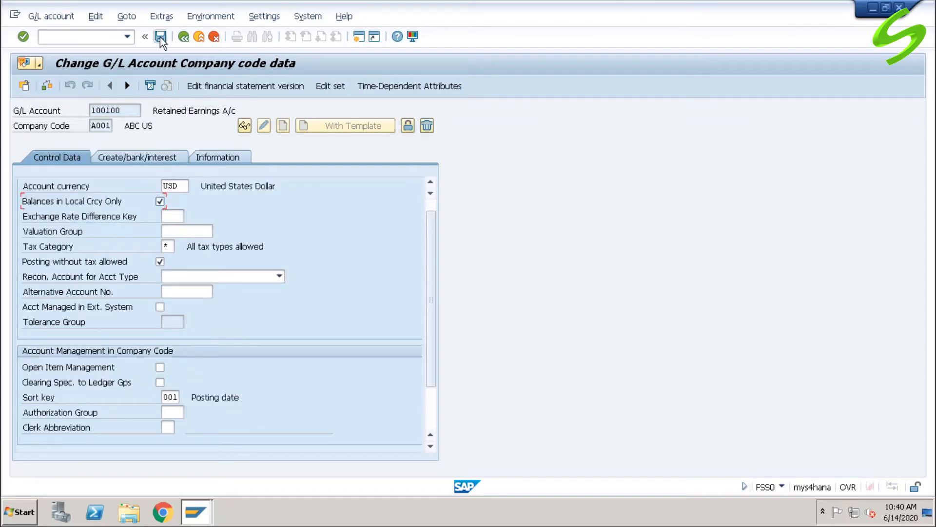
- Save the company code data of account 100100 and switch to central G/L account maintenance with transaction FS00
click(161, 37)
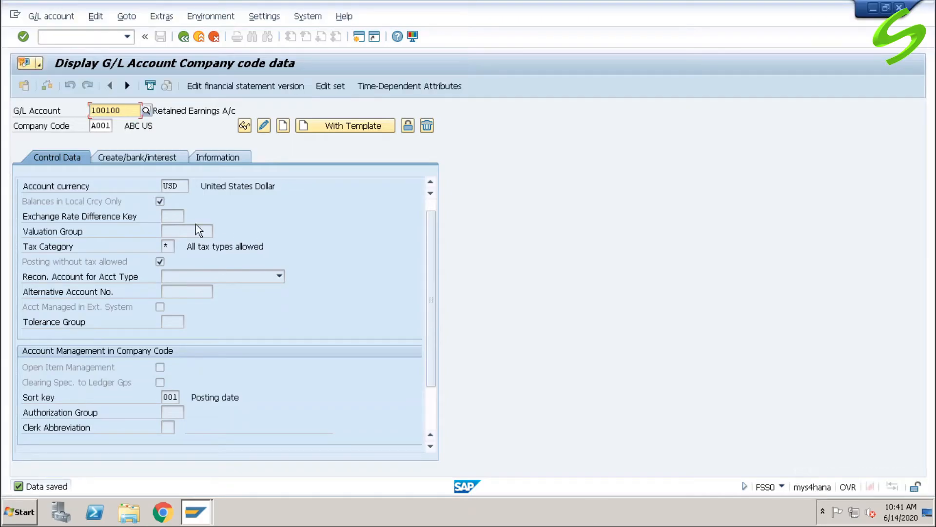
click(93, 37)
text(/)
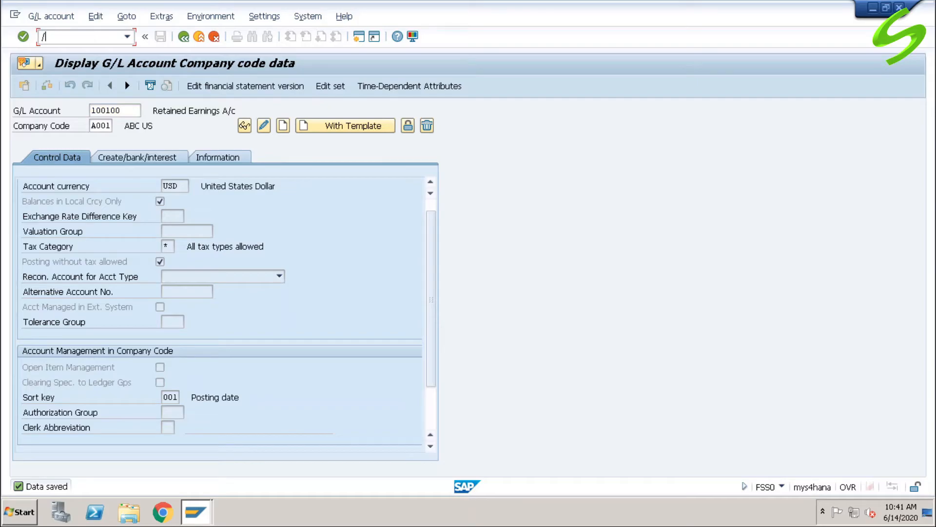
text(nfs00)
key(Return)
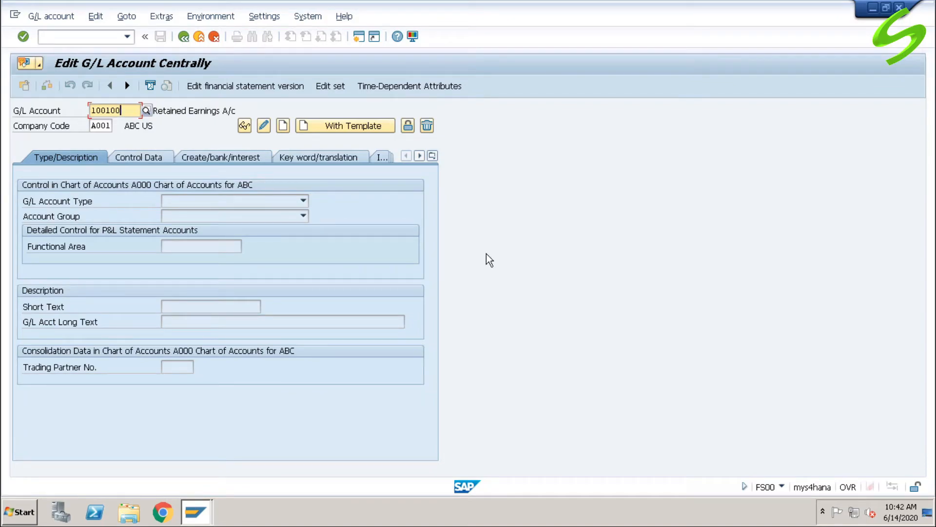
- Start creating G/L account 100101 centrally for company code A001
key(BackSpace)
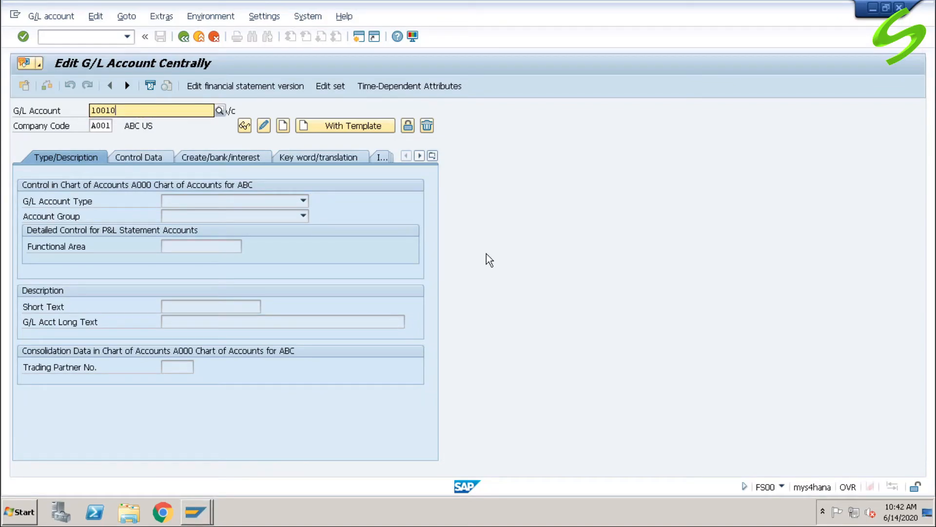
text(1)
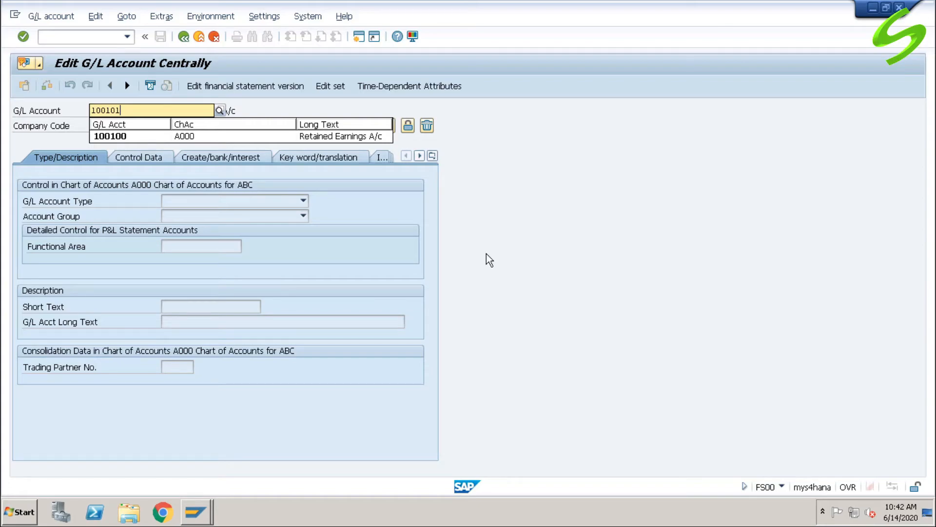
key(Return)
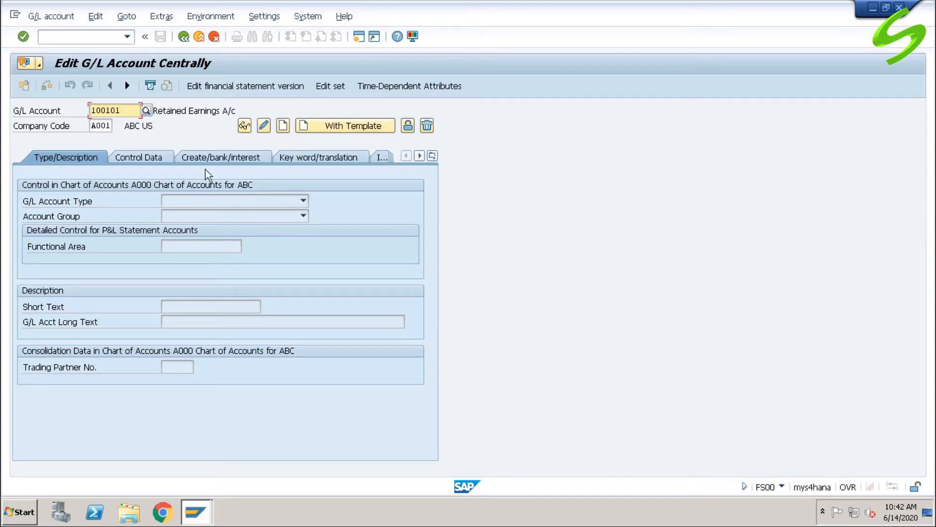
click(284, 128)
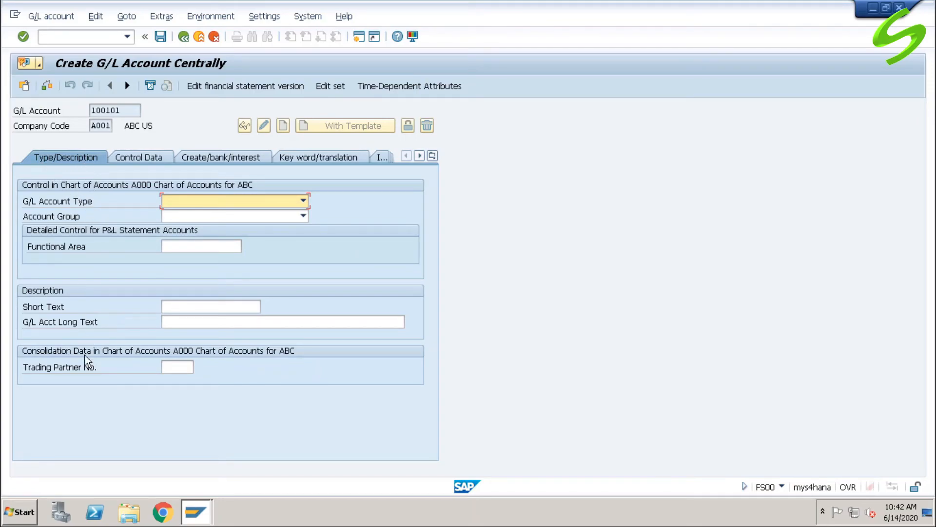
- Classify account 100101 as X Balance Sheet Account and assign it to account group A101 RESERVES & SURPLUS
click(144, 159)
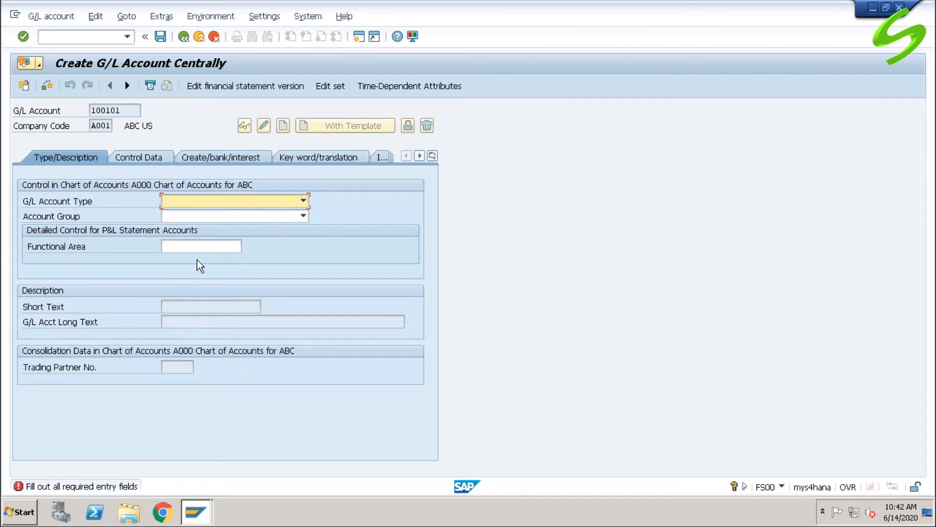
click(204, 201)
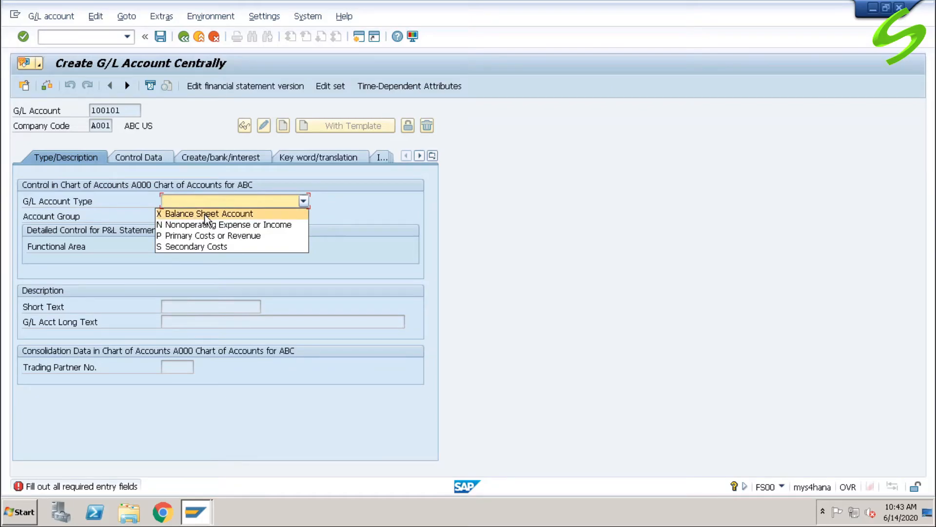
click(205, 216)
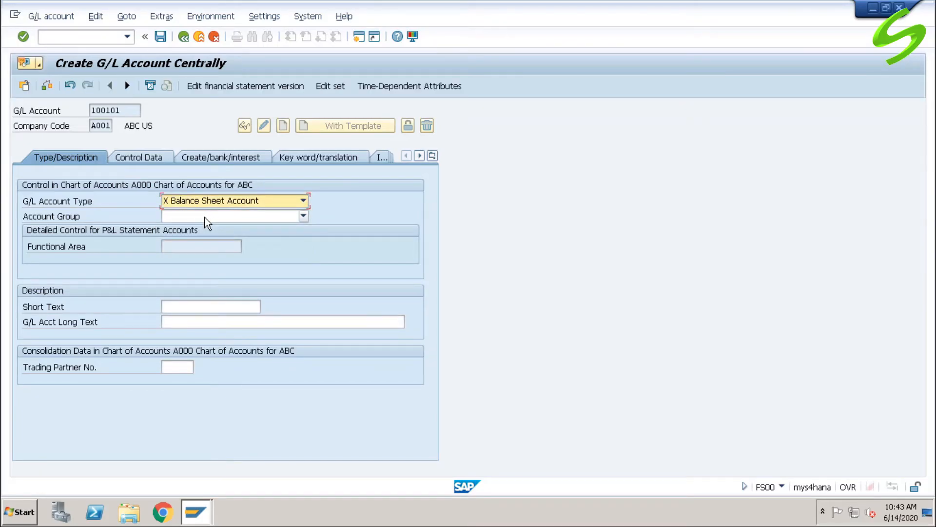
click(206, 216)
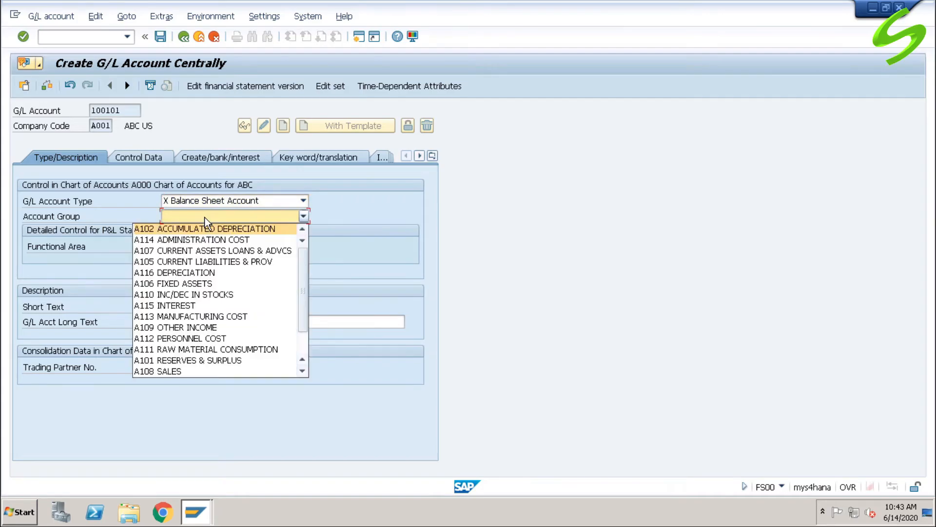
scroll(215, 331, down, 2)
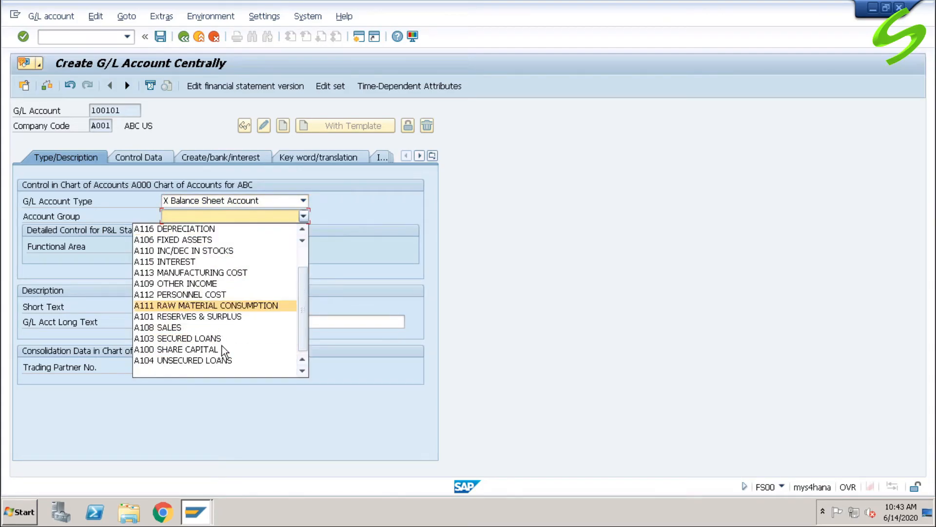
click(225, 316)
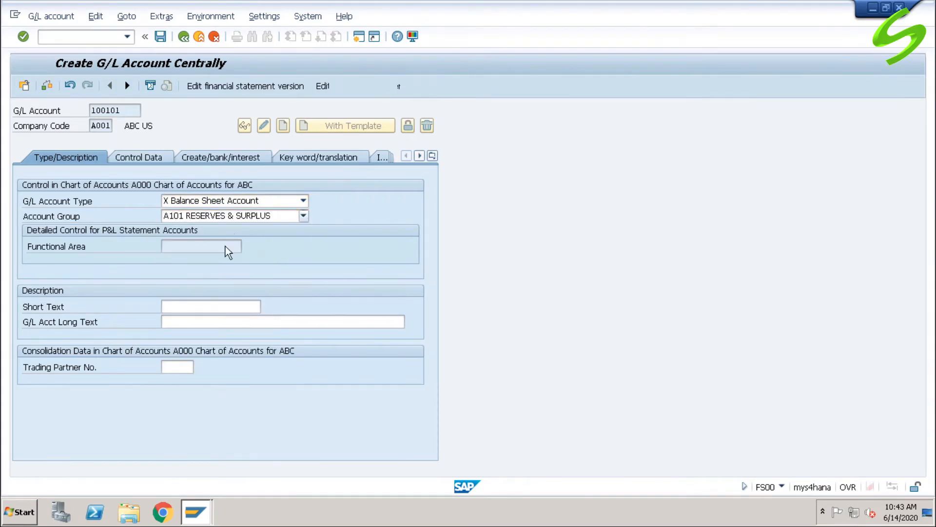
- Enter "Test GL A/c" as both the short text and the long text of account 100101
click(230, 307)
text(Test)
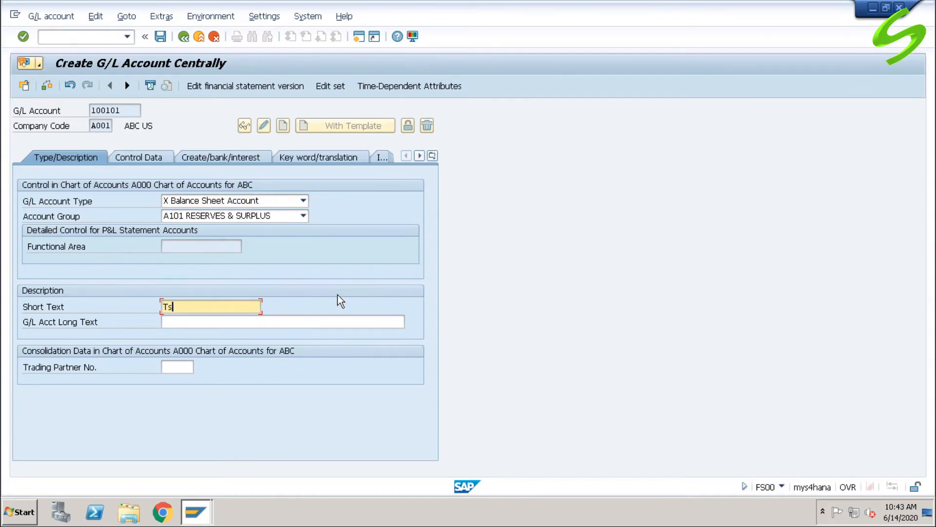
text( GL)
text( A.c)
key(BackSpace)
key(BackSpace)
text(c)
click(304, 319)
text(Test )
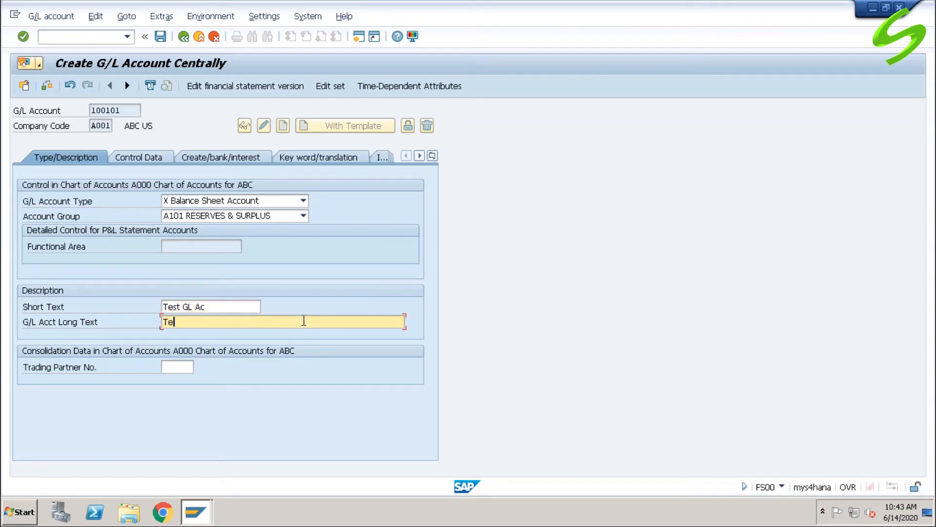
text(GL A/c)
click(247, 308)
text(Test GL A/c)
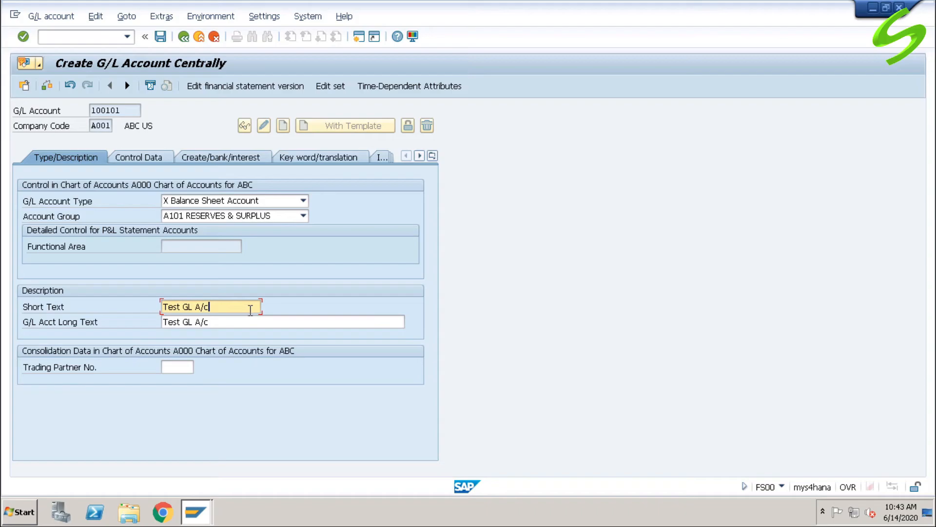
- Set the sort key in the account's control data to 001 Posting date
click(139, 157)
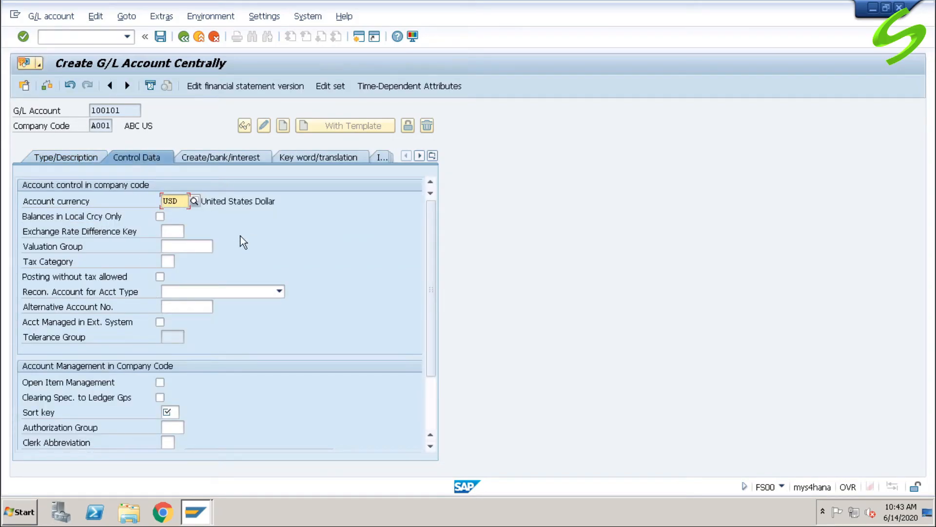
click(171, 411)
click(174, 426)
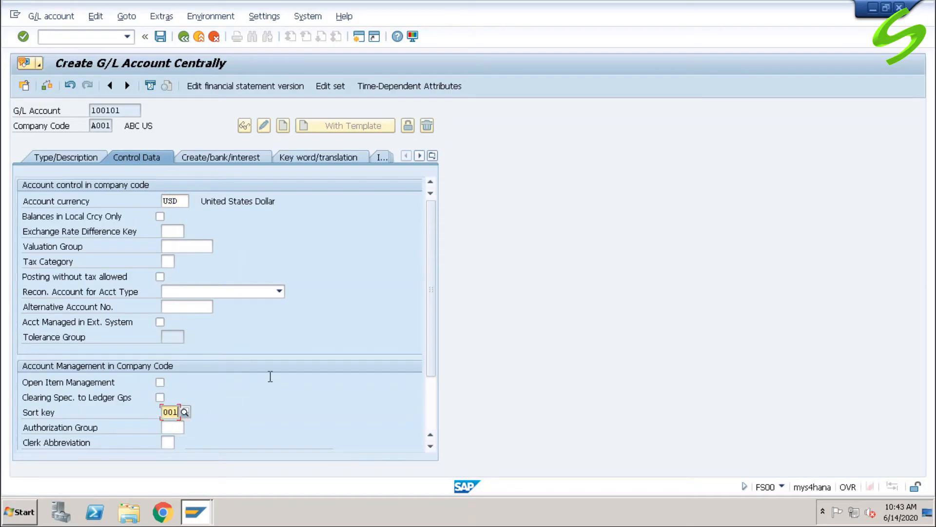
click(185, 412)
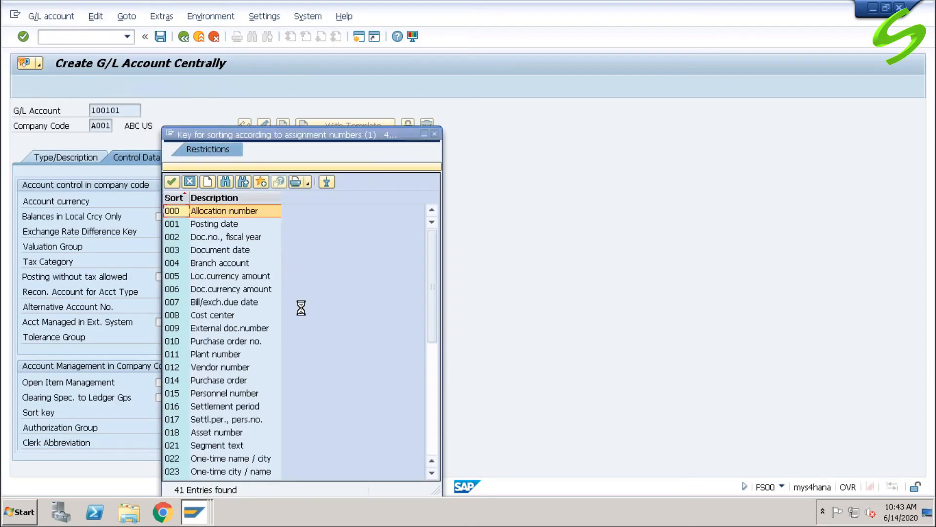
double_click(235, 226)
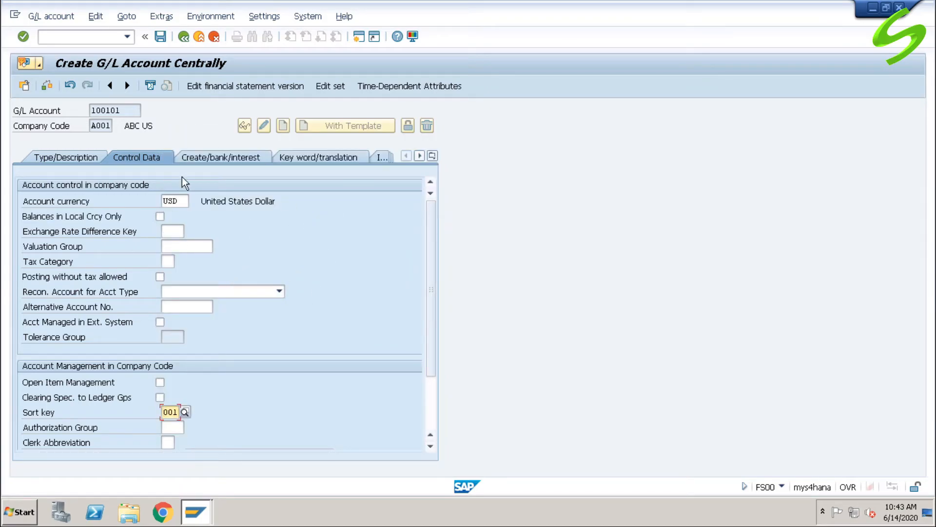
- Assign field status group G001 General (with text, assignment) to account 100101 and save the account
click(204, 159)
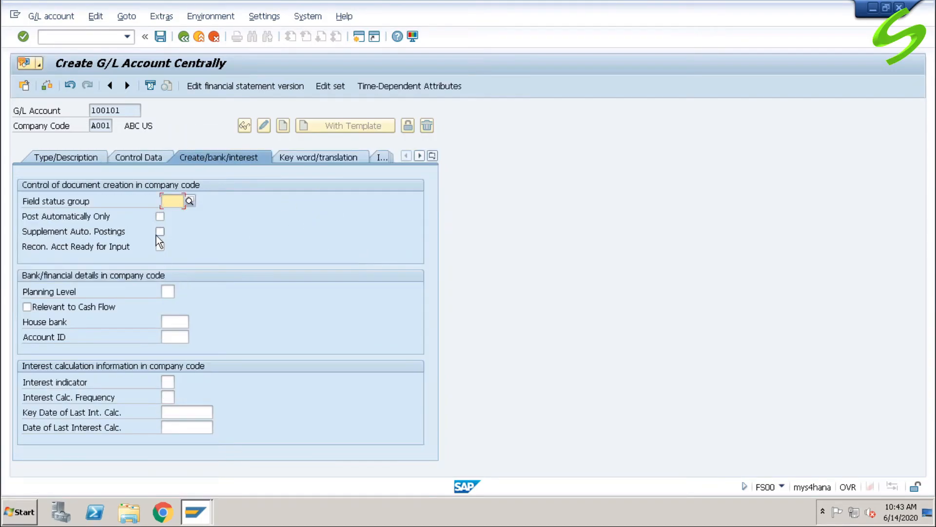
click(190, 201)
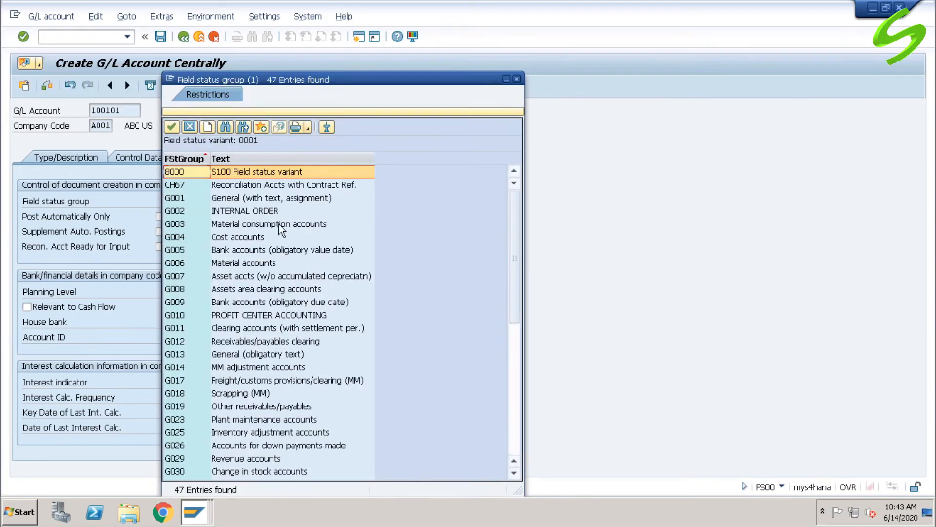
double_click(273, 200)
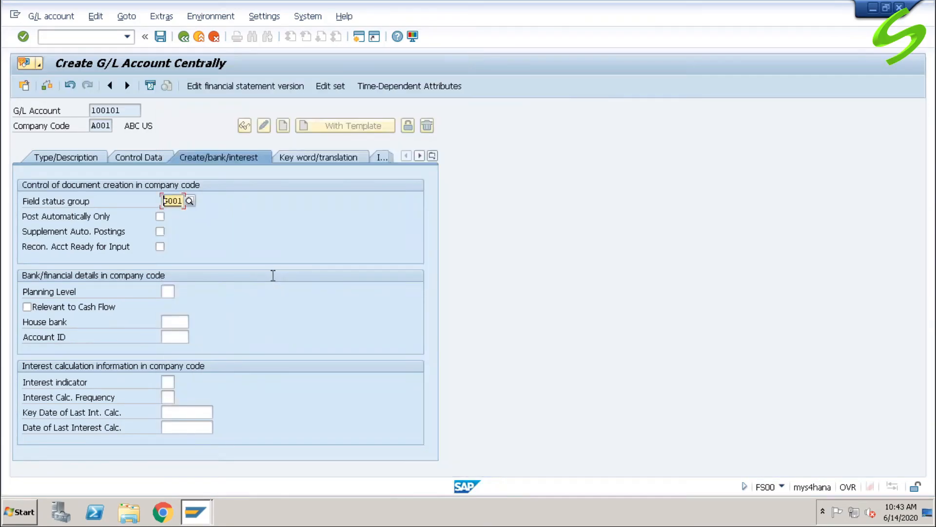
click(160, 36)
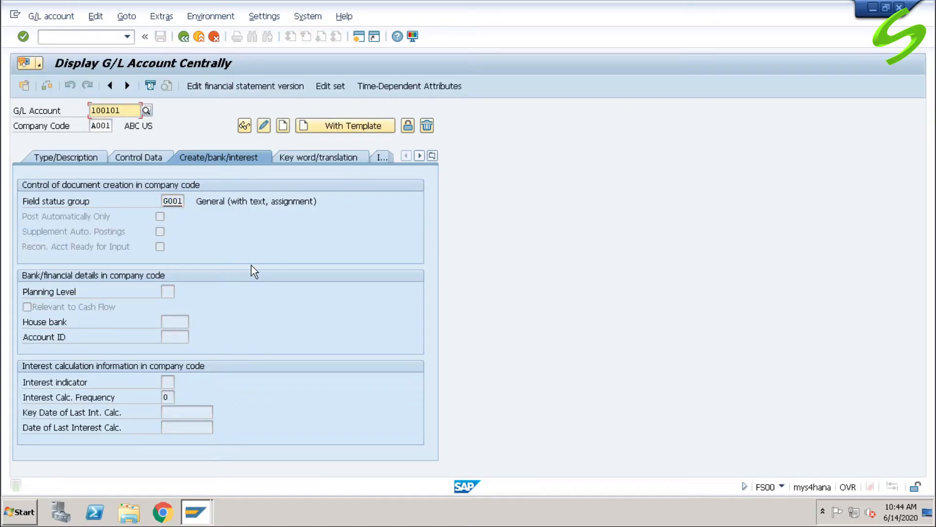
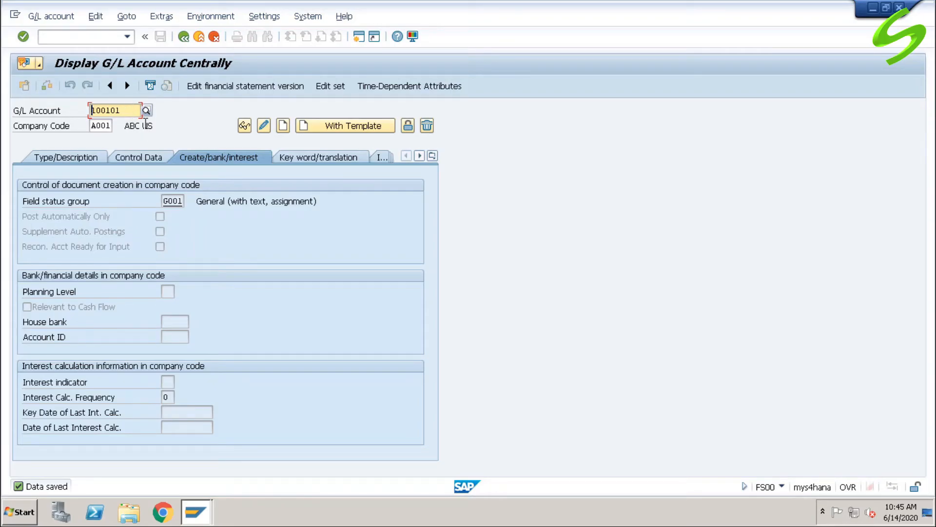
- Start creating G/L account 100102 using account 100101 in company code A001 as the template
click(130, 111)
key(BackSpace)
text(2)
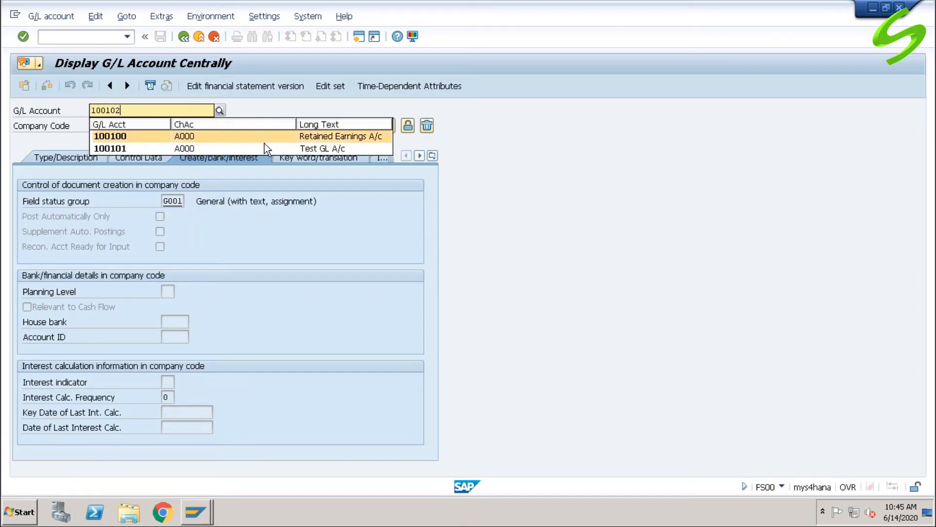
key(Return)
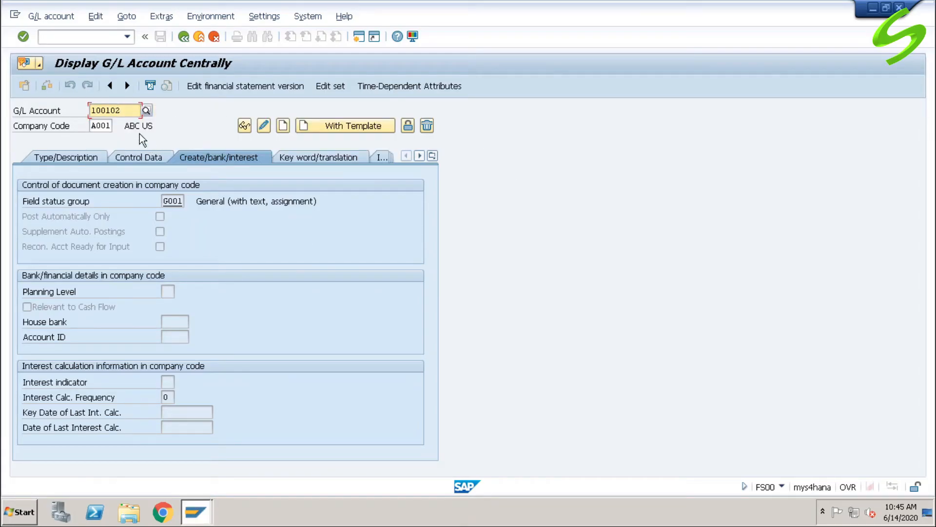
click(338, 126)
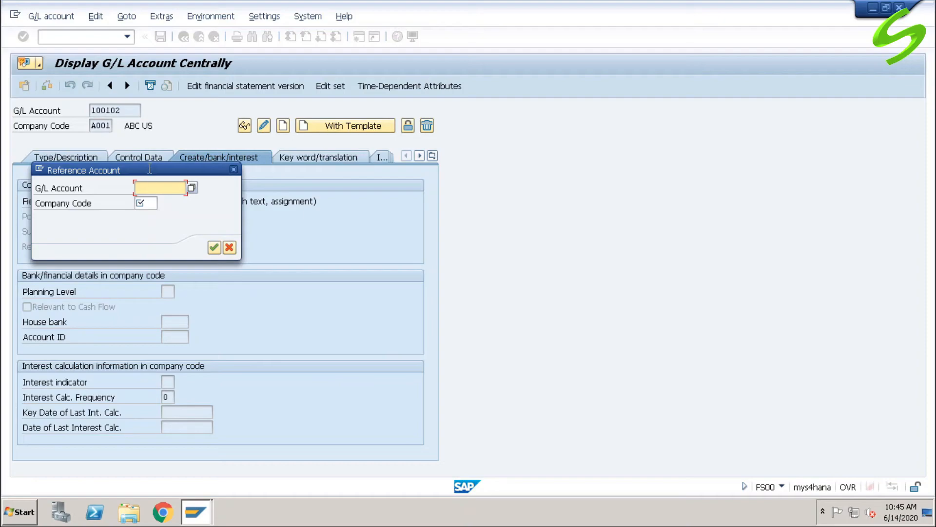
text(100101)
click(153, 203)
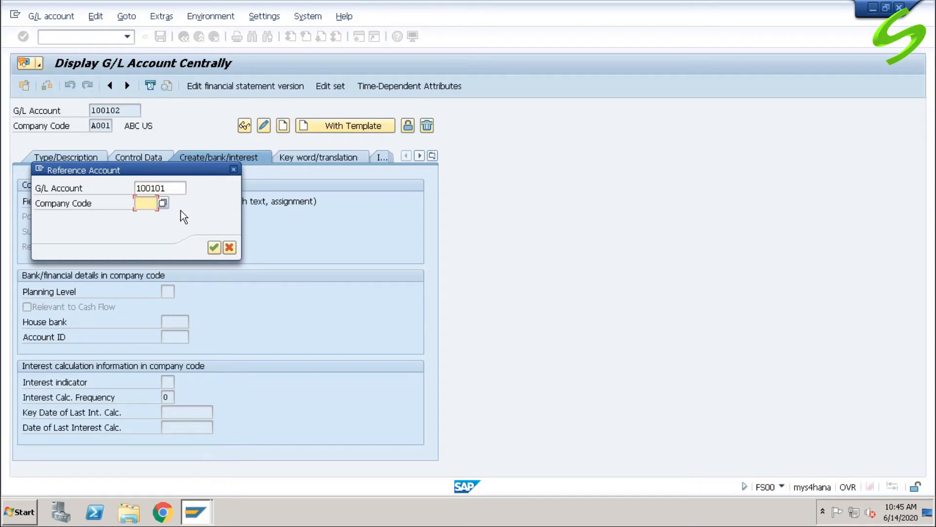
text(a001)
click(213, 248)
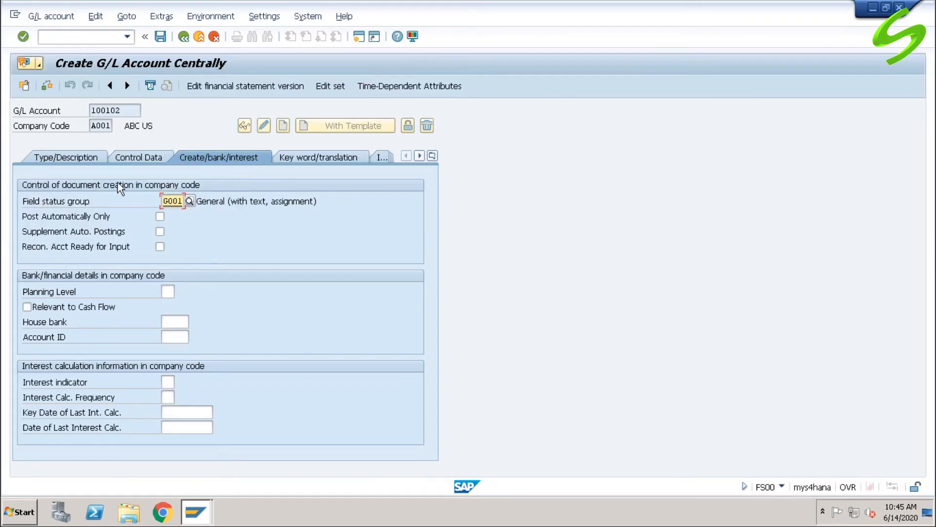
- Review the copied settings of account 100102, change its short and long texts to "Test 2 GL A/c", and save it
click(92, 160)
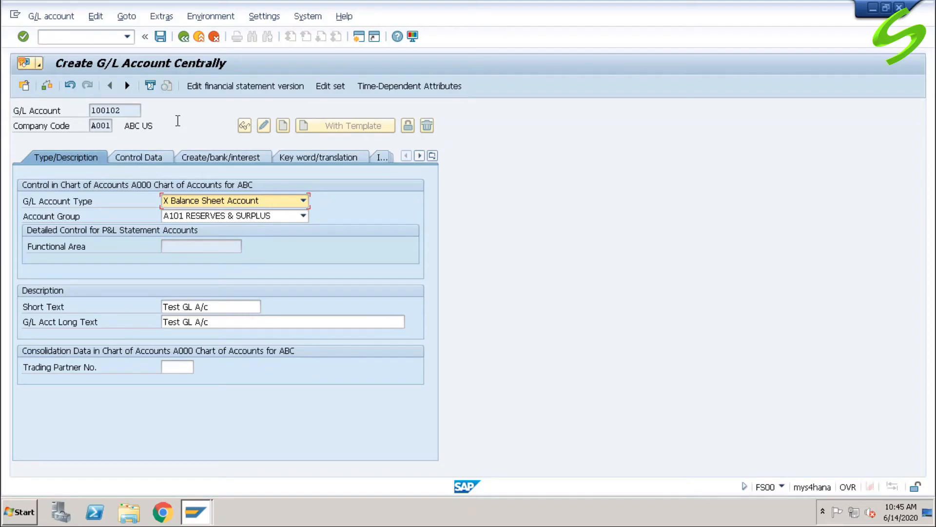
click(136, 157)
click(209, 157)
click(92, 158)
click(181, 307)
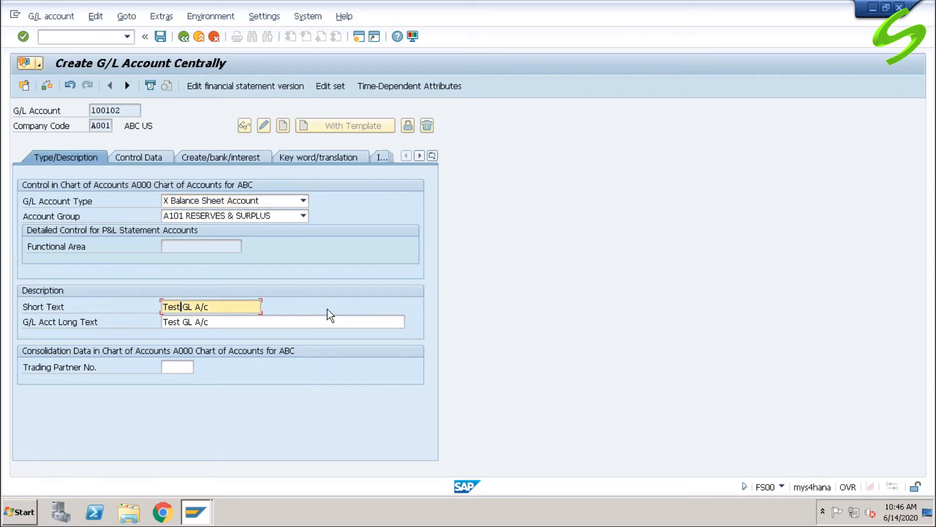
text(2 GL A/c)
click(183, 322)
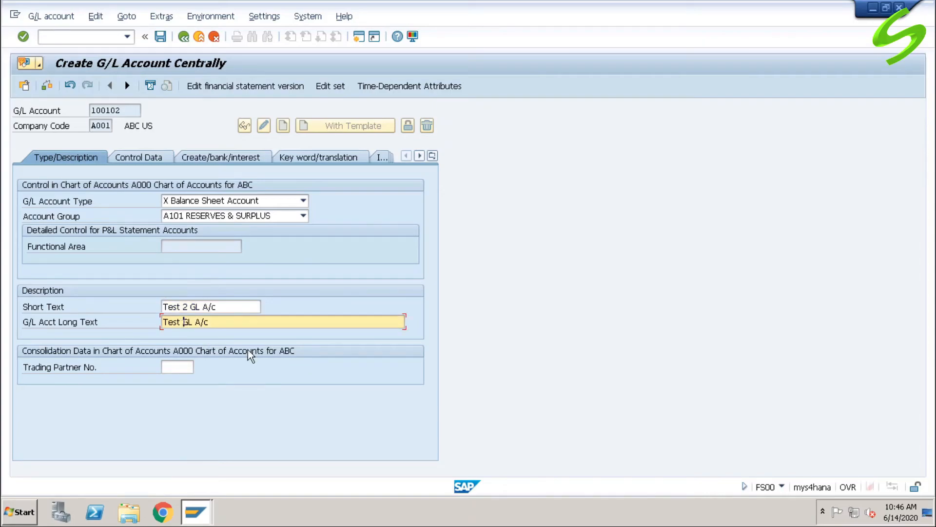
key(ctrl+shift+Right)
key(Left)
text(2 GL A/c)
click(161, 37)
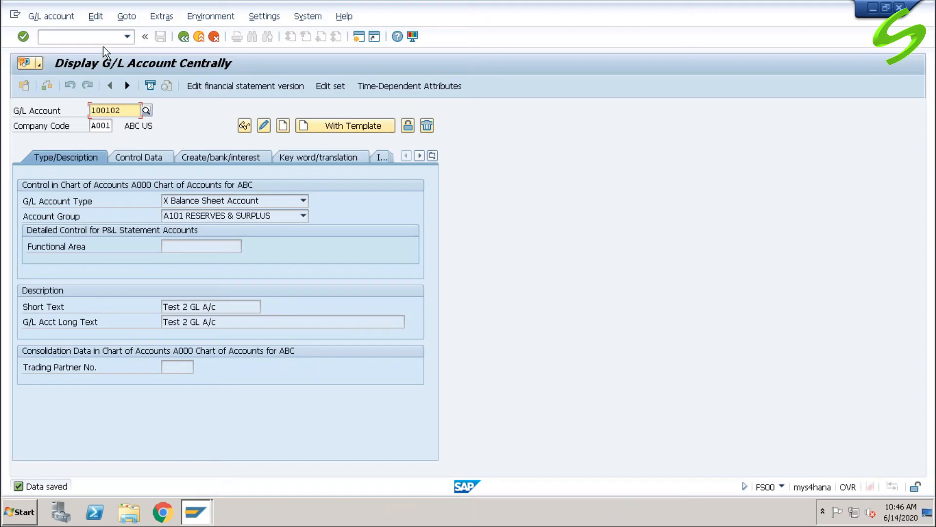
- Return to the SAP Easy Access menu and reopen central G/L account maintenance with transaction FS00
click(98, 37)
text(/n)
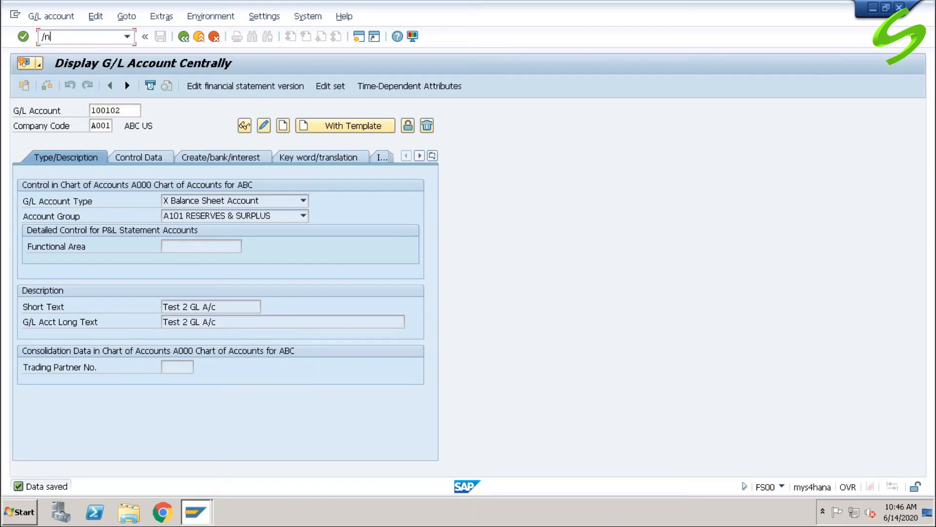
key(Return)
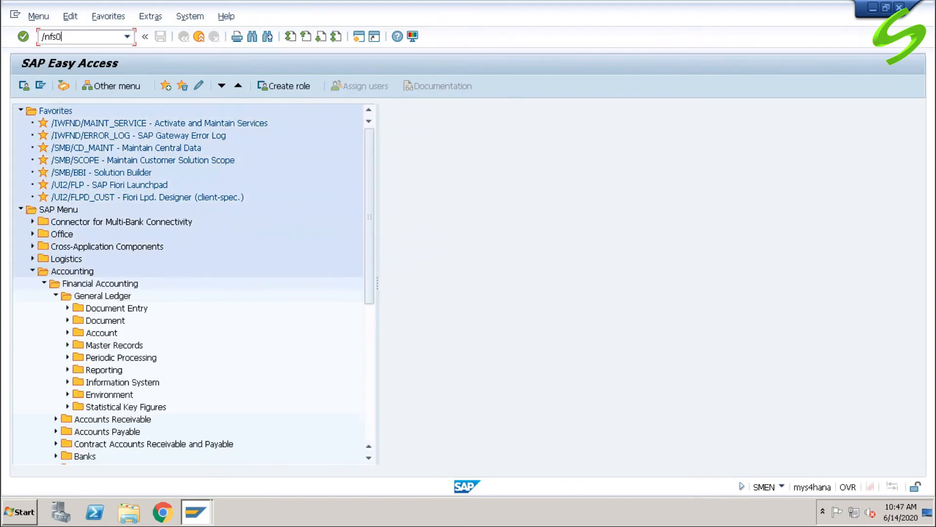
text(00)
key(Return)
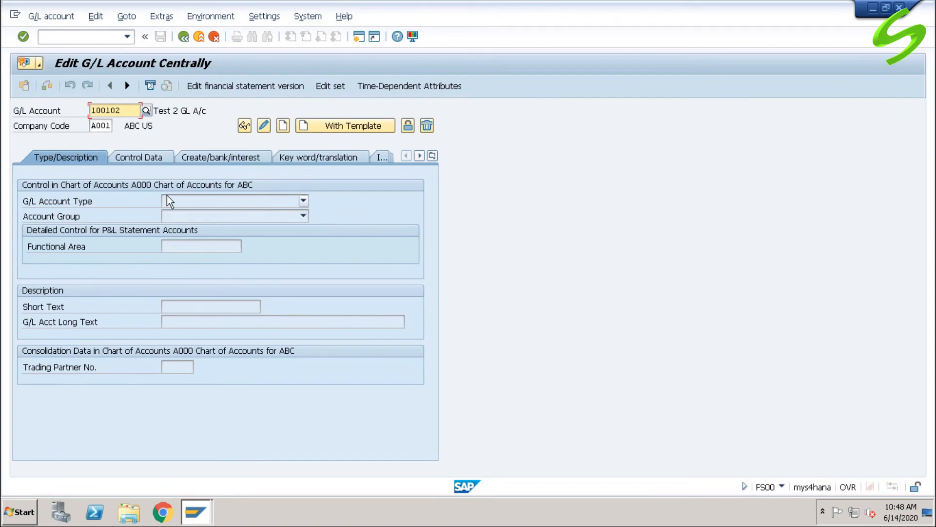
- Display G/L account 100100 in company code A001 and examine its type, account group and description
double_click(125, 114)
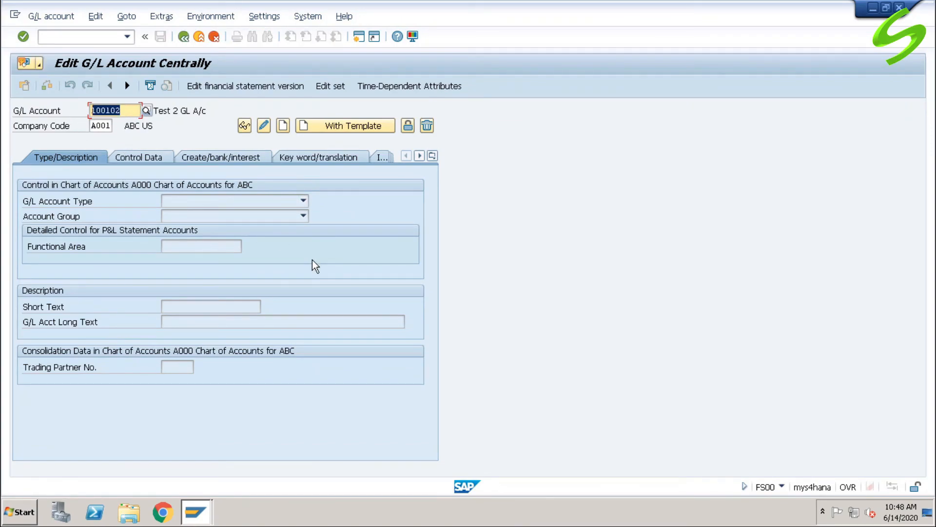
text(100100)
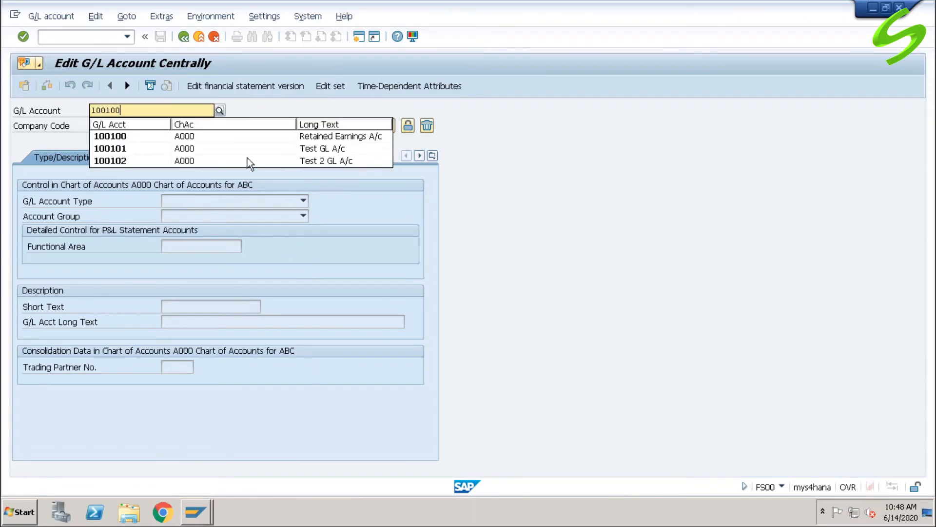
key(Return)
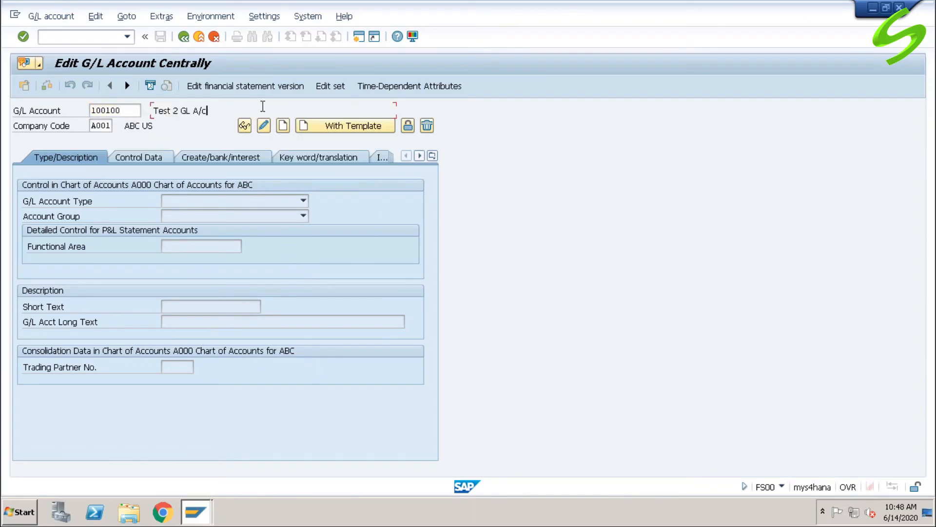
click(245, 127)
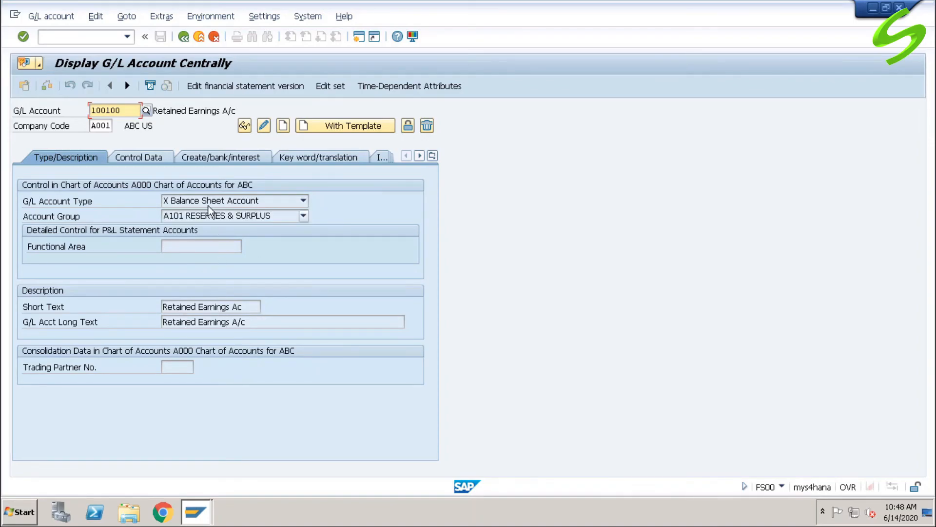
click(233, 306)
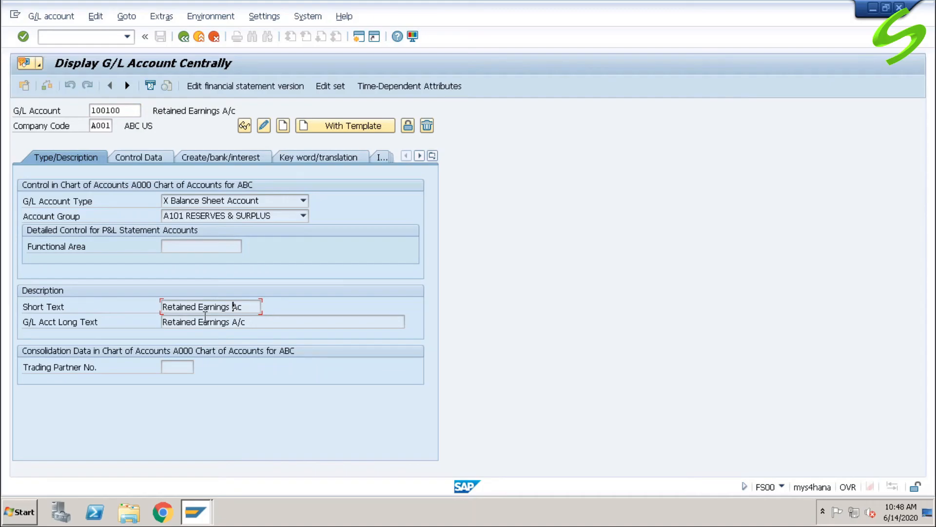
- Leave the display of account 100100 and open G/L account 100101 in company code A001 for changes
key(F3)
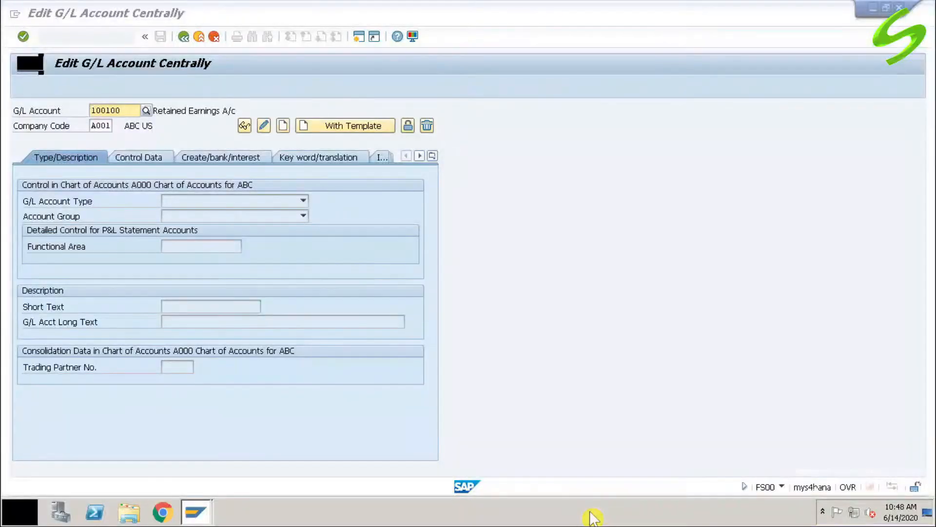
click(128, 111)
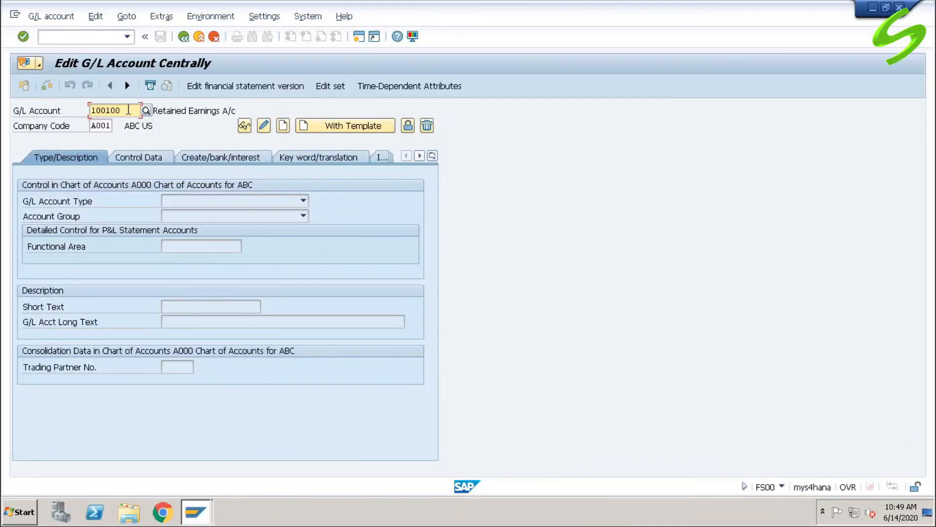
key(BackSpace)
text(1)
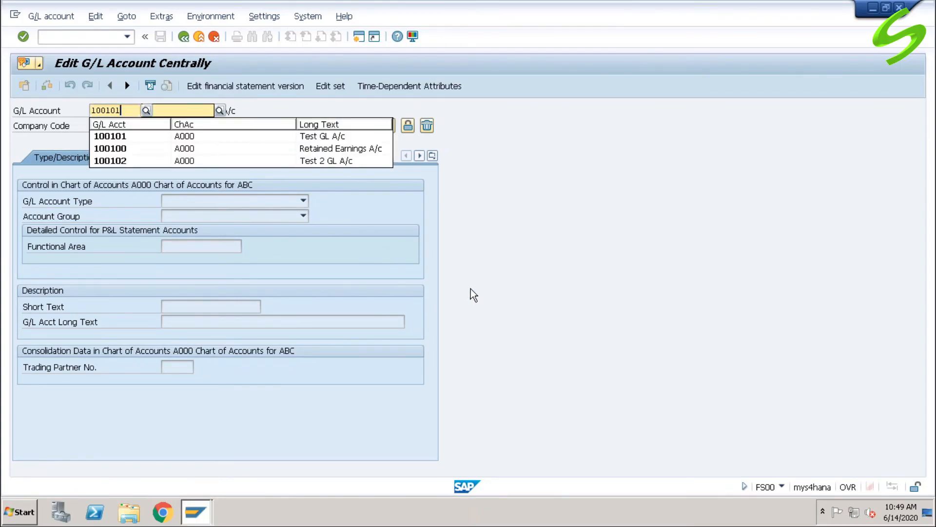
key(Return)
click(264, 127)
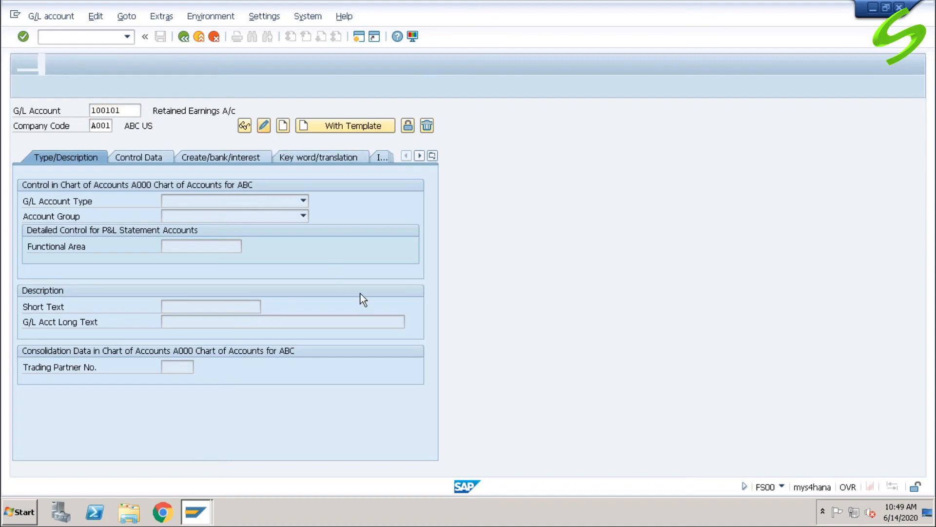
- Change the short text and long text of account 100101 to "Test GL A/c (2)" and save the account
click(259, 307)
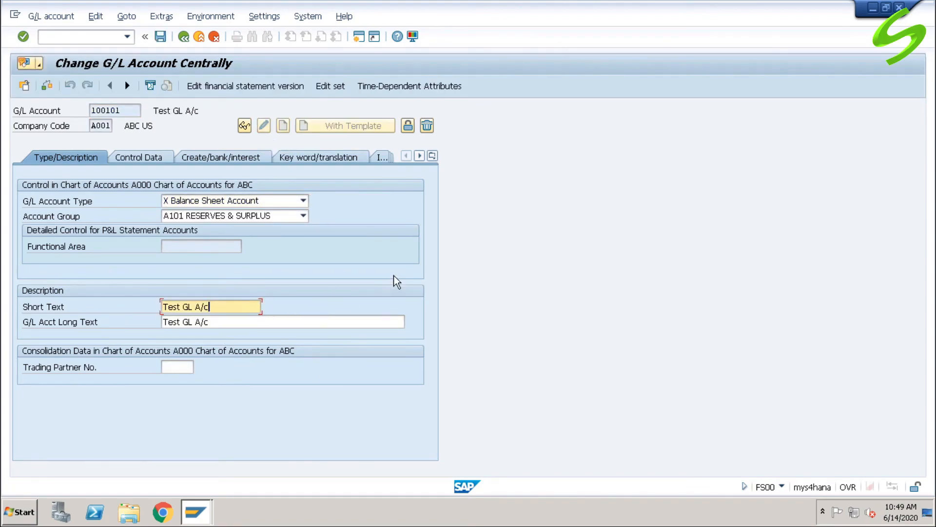
text((2))
click(257, 321)
text(()
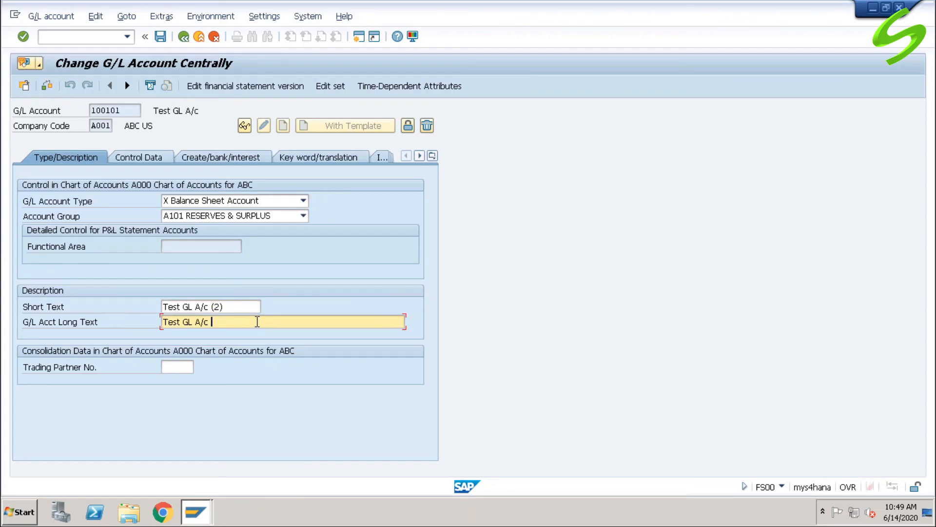
text(2))
click(162, 37)
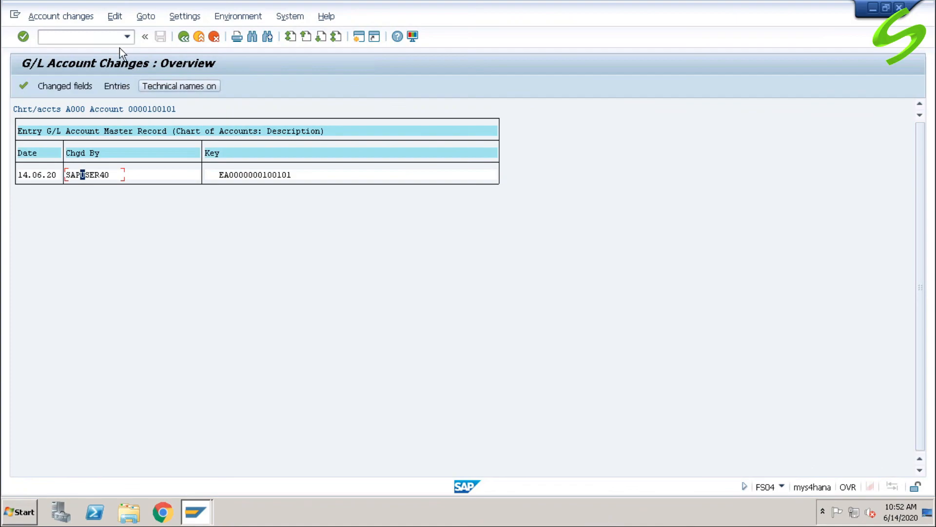
- Restart transaction FS04 and list the changed fields of G/L account 100101 in company code A001
text(/n)
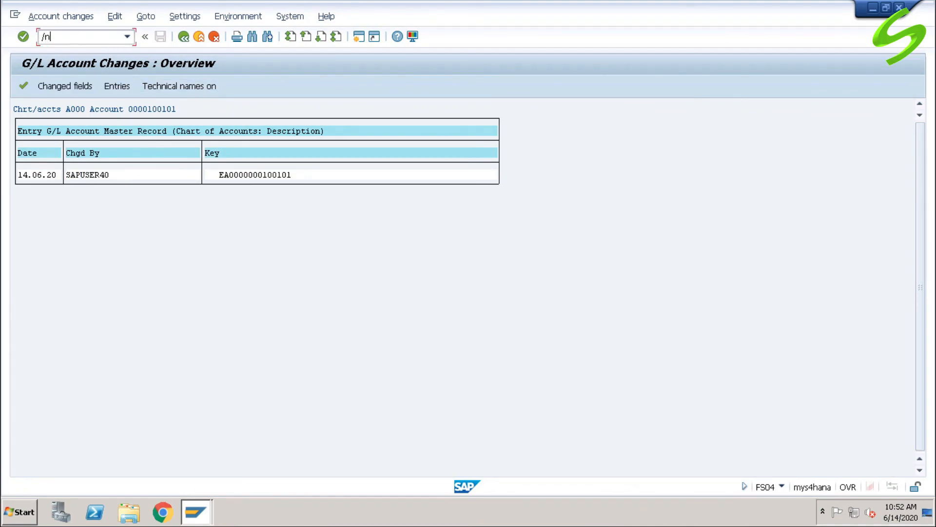
text(fs04)
key(Return)
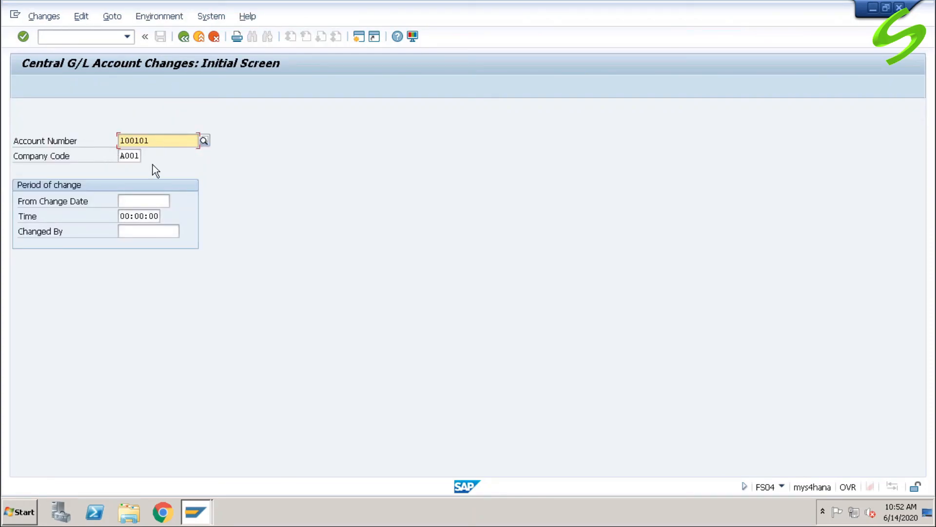
key(Return)
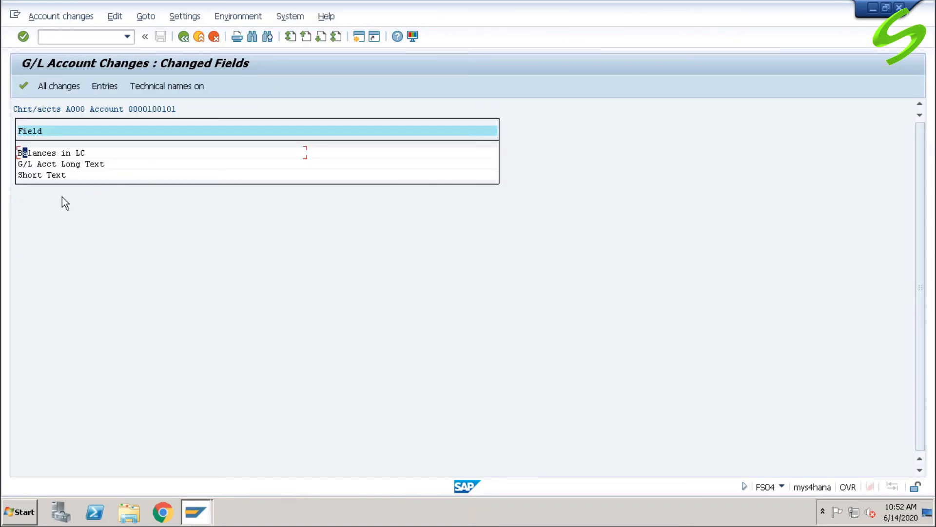
- Examine all changes with new and old values, and show who made the Balances in LC change
click(48, 153)
click(58, 88)
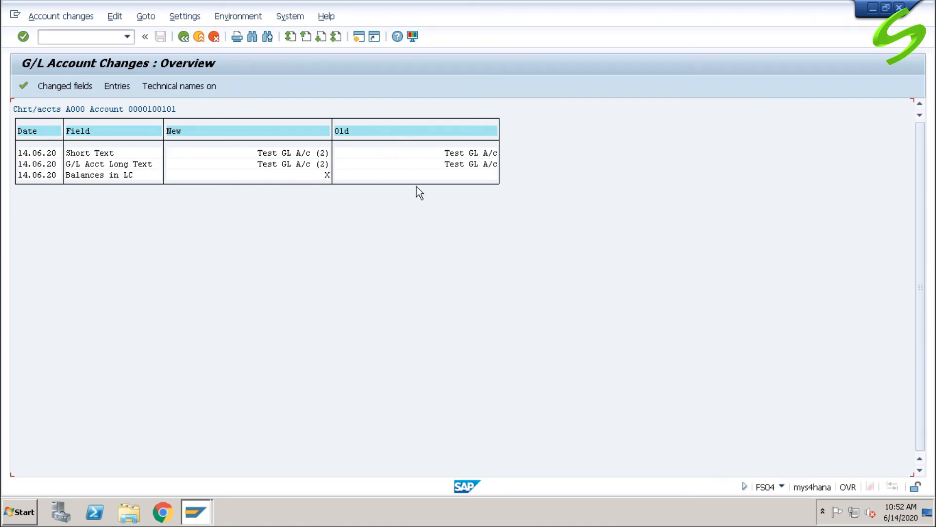
double_click(112, 174)
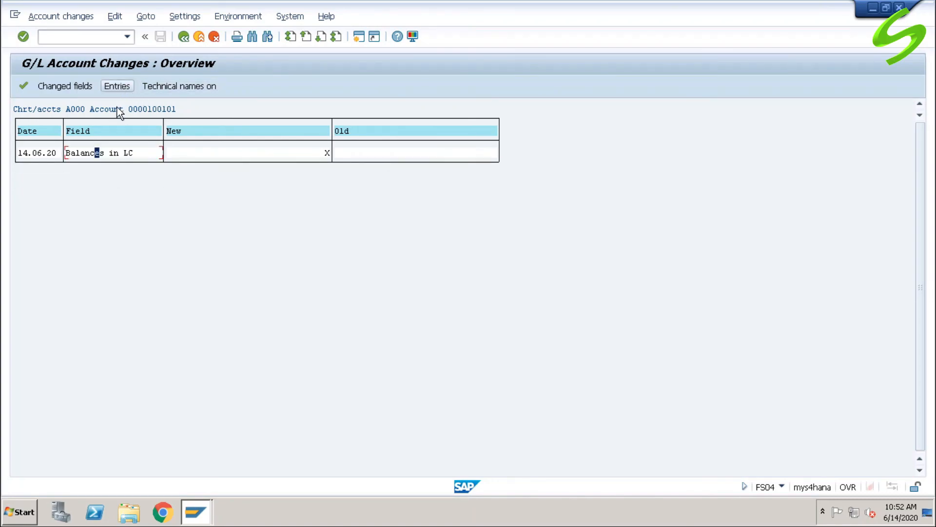
click(119, 87)
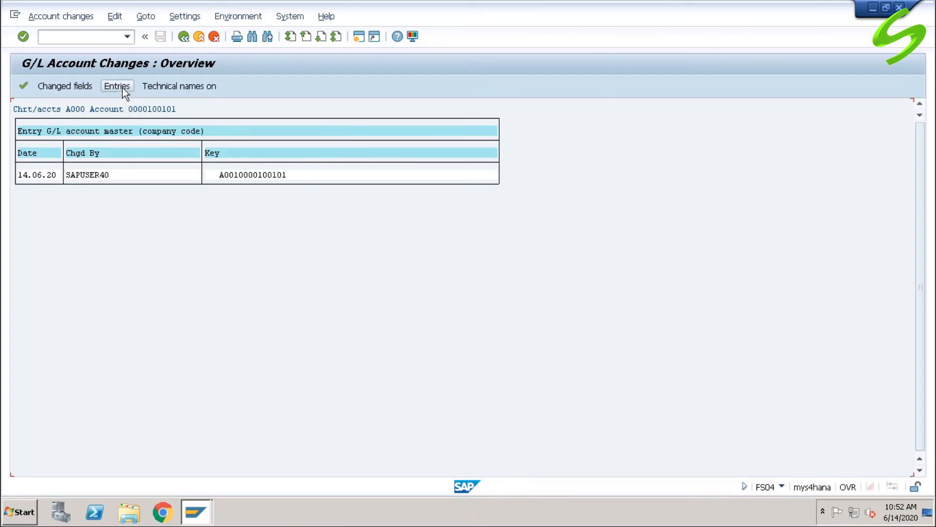